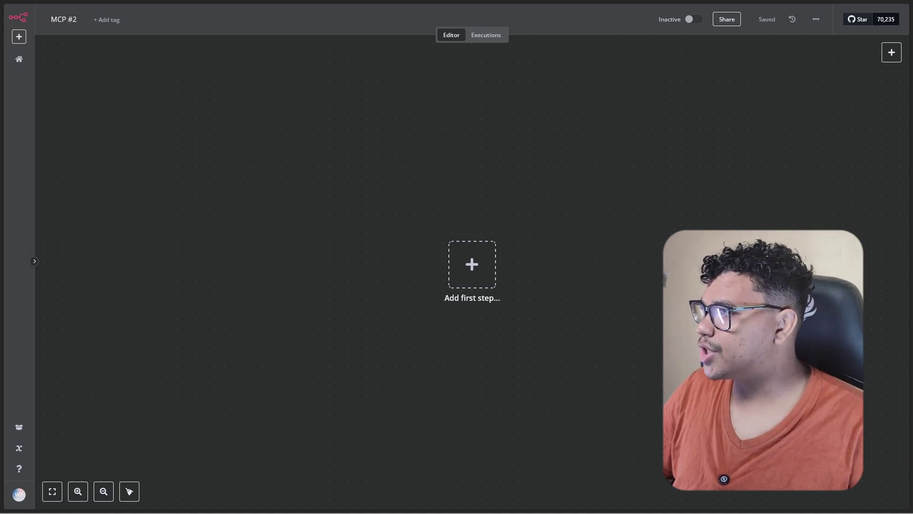
- Add a chat message trigger as the first step of the MCP #2 workflow
{"action": "left_click", "coordinate": [470, 263]}
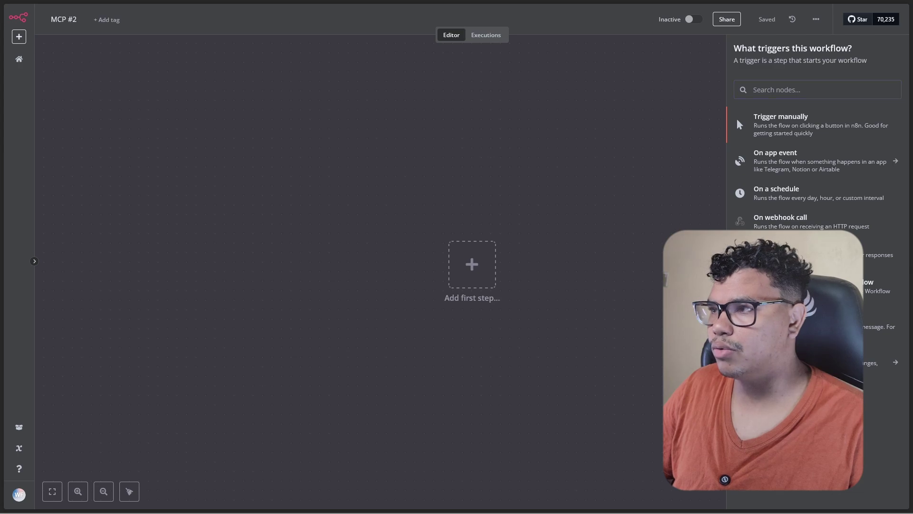
{"action": "left_click", "coordinate": [785, 326]}
{"action": "key", "text": "Escape"}
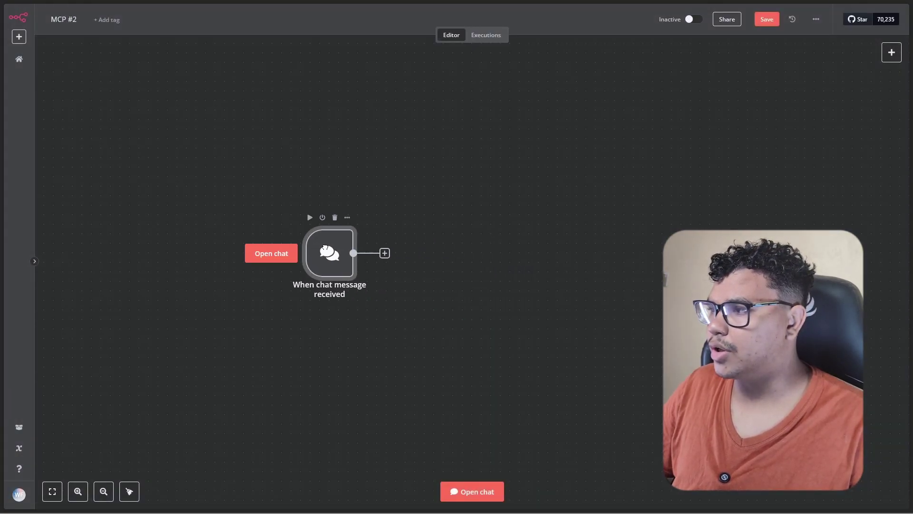
- Add an AI Agent node connected after the chat message trigger
{"action": "left_click", "coordinate": [413, 252]}
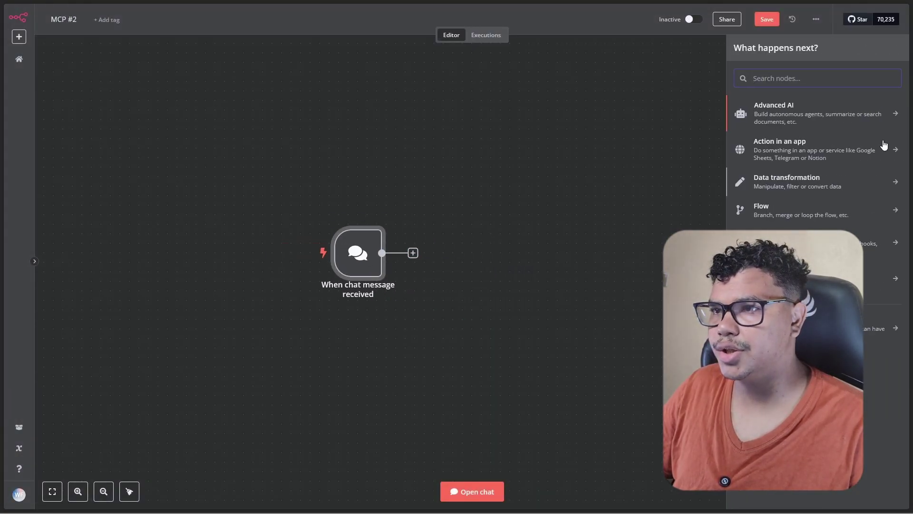
{"action": "left_click", "coordinate": [792, 119]}
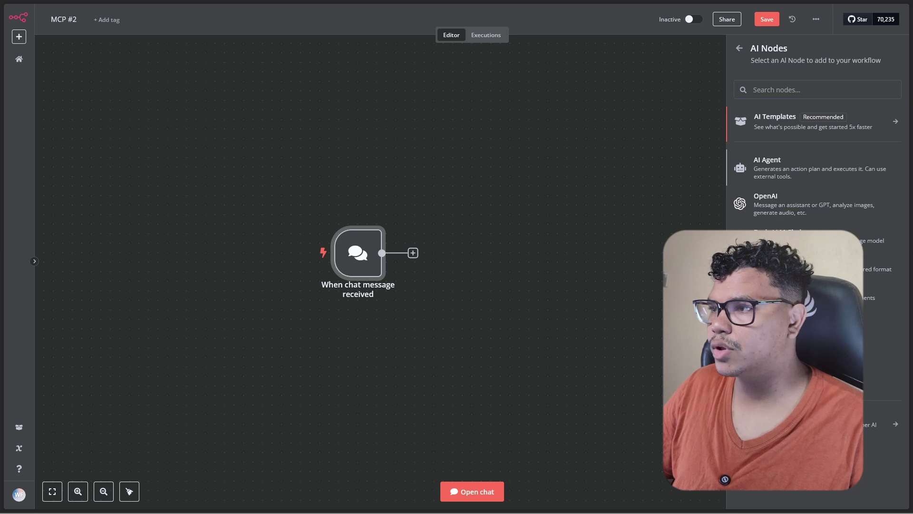
{"action": "left_click", "coordinate": [796, 175]}
{"action": "key", "text": "Escape"}
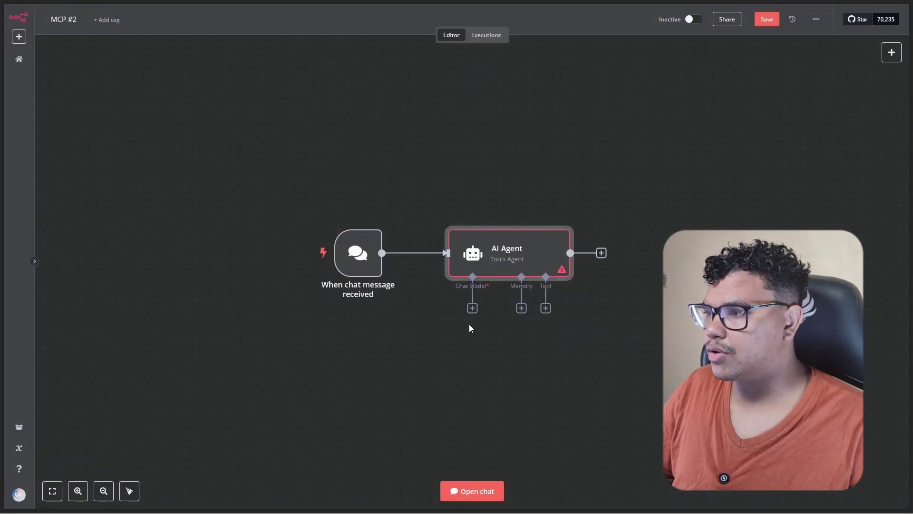
- Attach an OpenAI Chat Model to the AI Agent, place it beneath the Chat Model connector and save the workflow
{"action": "left_click", "coordinate": [463, 308]}
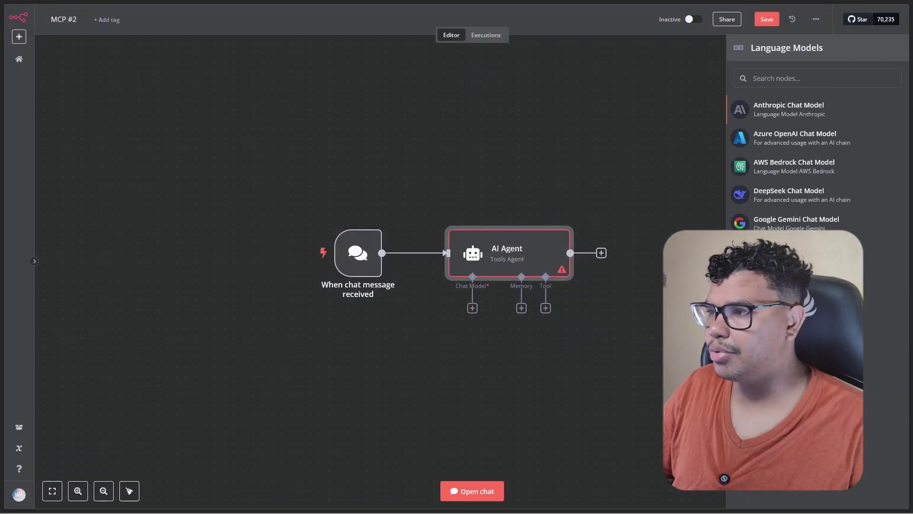
{"action": "left_click", "coordinate": [781, 367]}
{"action": "key", "text": "Escape"}
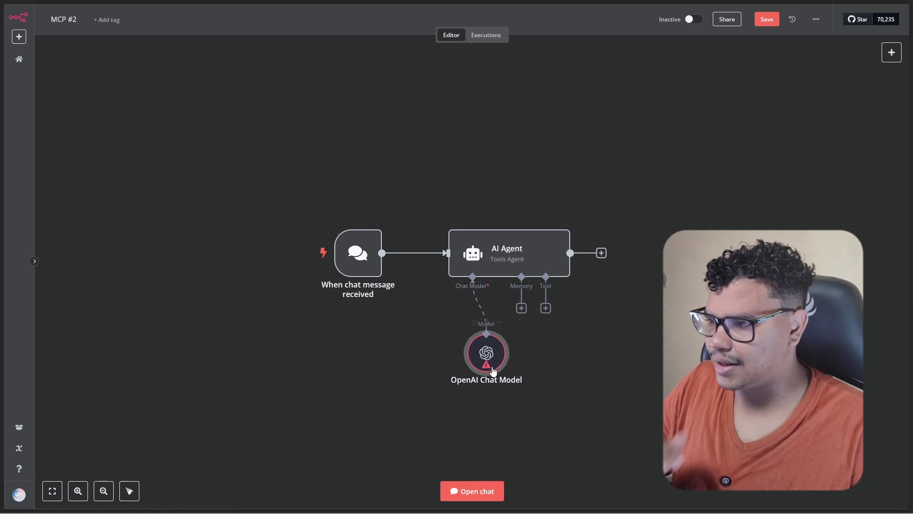
{"action": "left_click_drag", "start_coordinate": [490, 364], "coordinate": [469, 360]}
{"action": "left_click", "coordinate": [570, 384]}
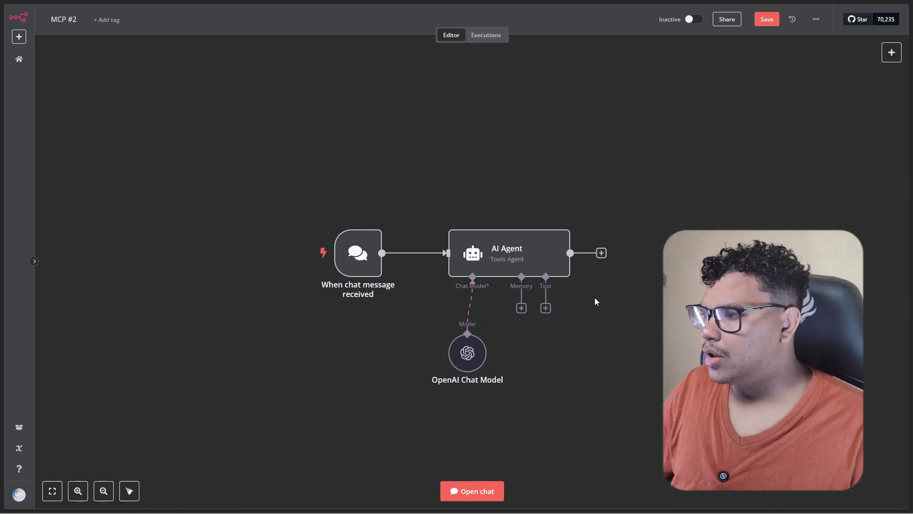
{"action": "mouse_move", "coordinate": [361, 308]}
{"action": "key", "text": "ctrl+s"}
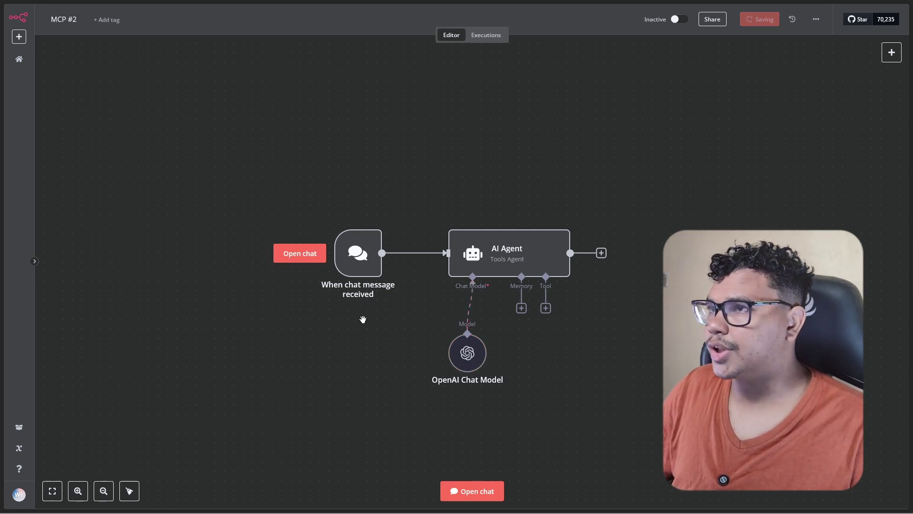
- Open the Community nodes settings and inspect the installed n8n-nodes-mcp package
{"action": "left_click", "coordinate": [17, 494]}
{"action": "left_click", "coordinate": [58, 471]}
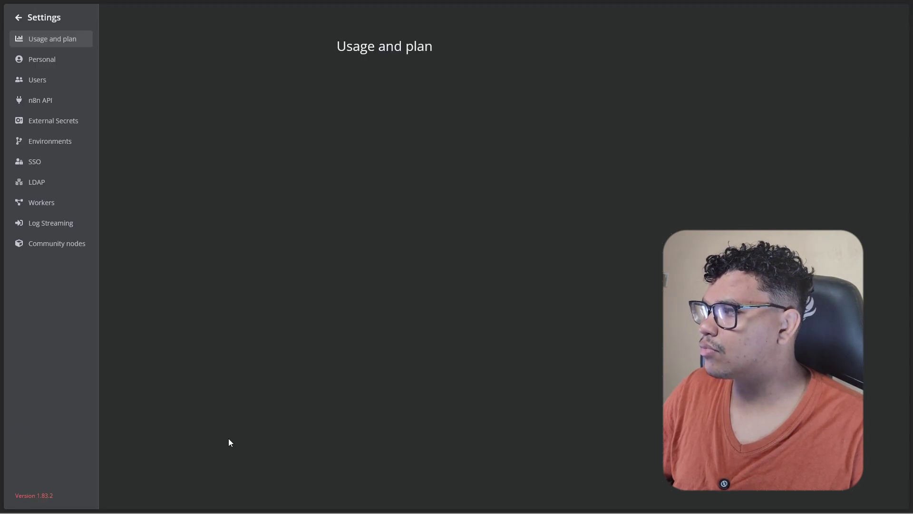
{"action": "left_click", "coordinate": [42, 244]}
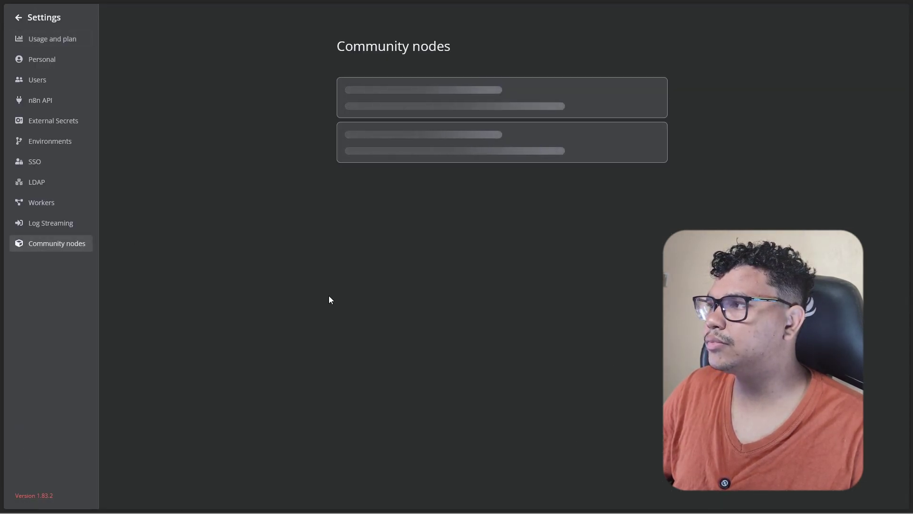
{"action": "triple_click", "coordinate": [392, 92]}
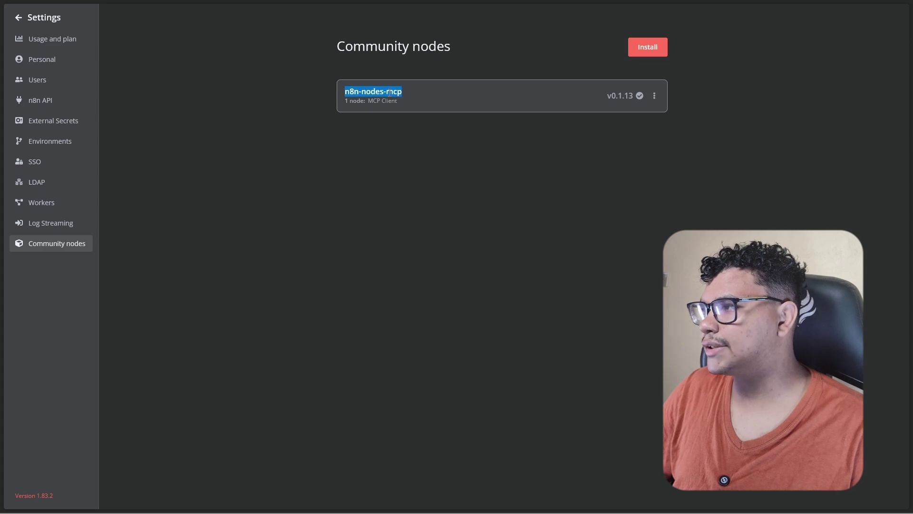
{"action": "right_click", "coordinate": [391, 94]}
{"action": "left_click", "coordinate": [418, 102]}
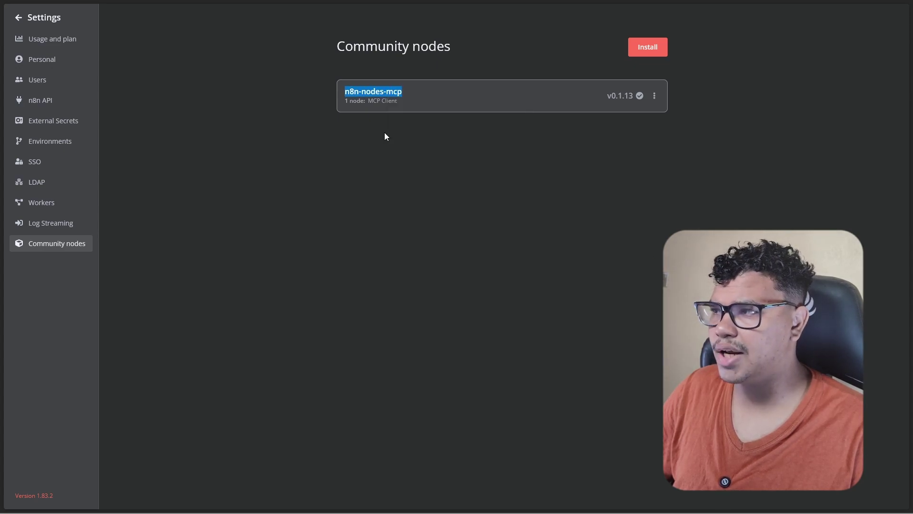
{"action": "left_click", "coordinate": [398, 140]}
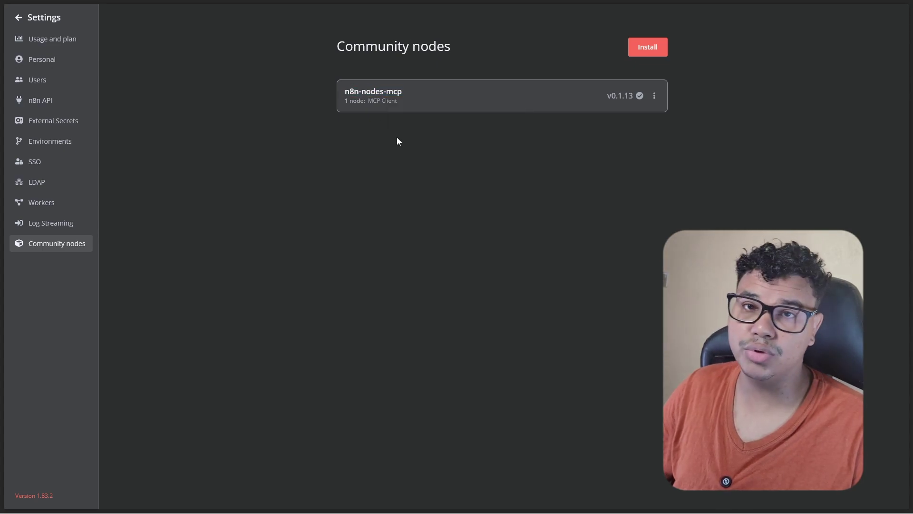
- Fill in a community node installation for n8n-nodes-mcp with the risks accepted, dismiss it without installing and return to the workflow
{"action": "triple_click", "coordinate": [373, 92]}
{"action": "key", "text": "ctrl+c"}
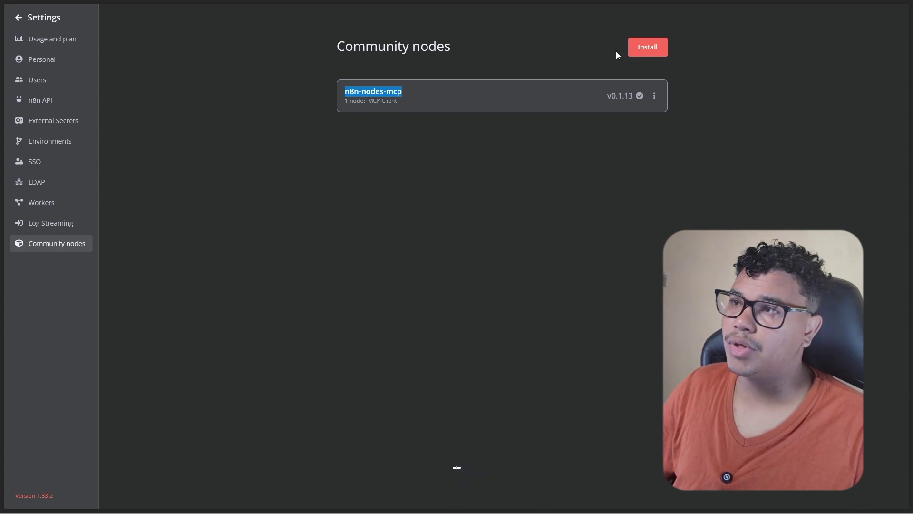
{"action": "left_click", "coordinate": [635, 46]}
{"action": "key", "text": "ctrl+v"}
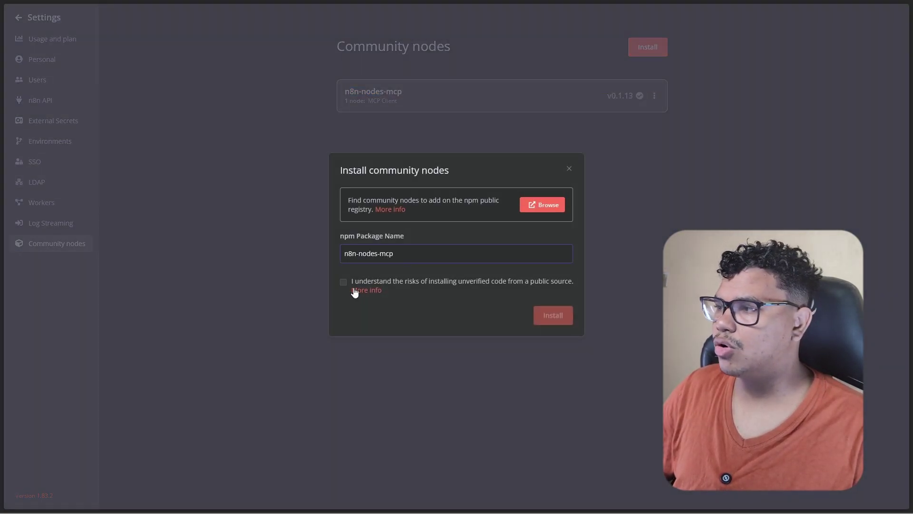
{"action": "left_click", "coordinate": [499, 290]}
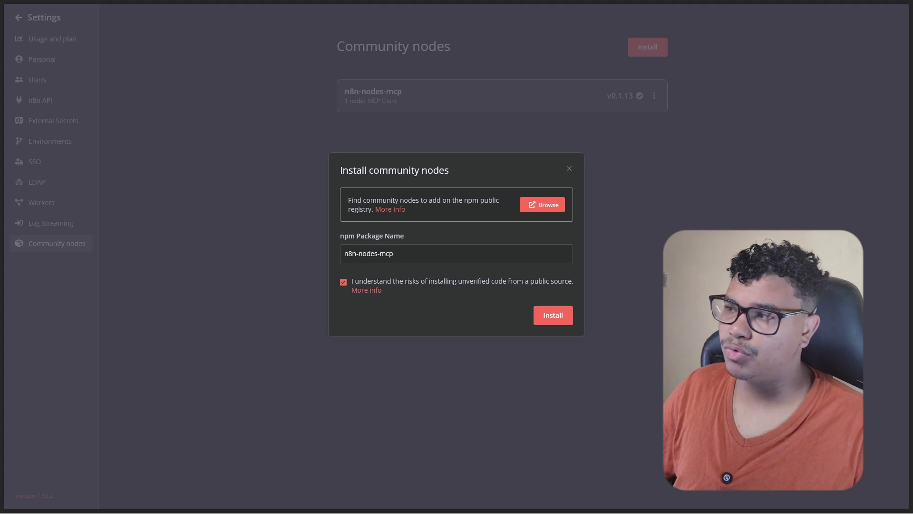
{"action": "left_click", "coordinate": [623, 322]}
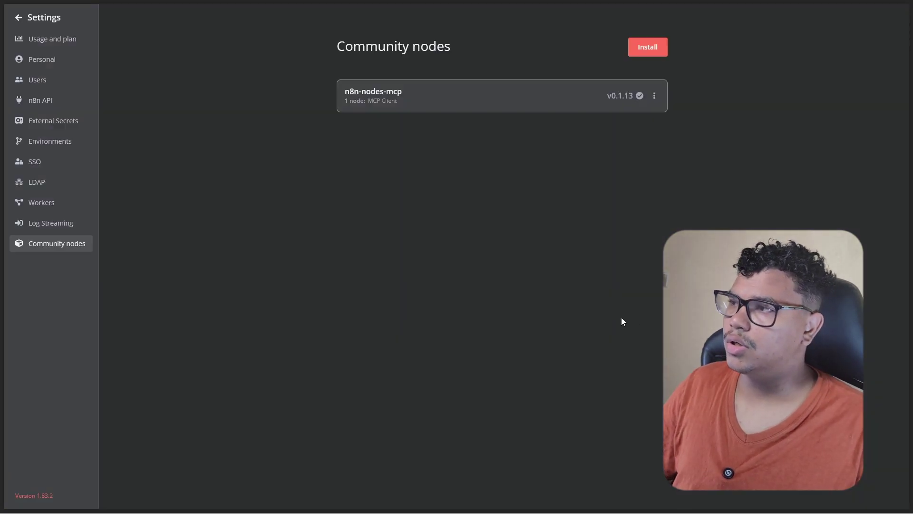
{"action": "left_click", "coordinate": [58, 18]}
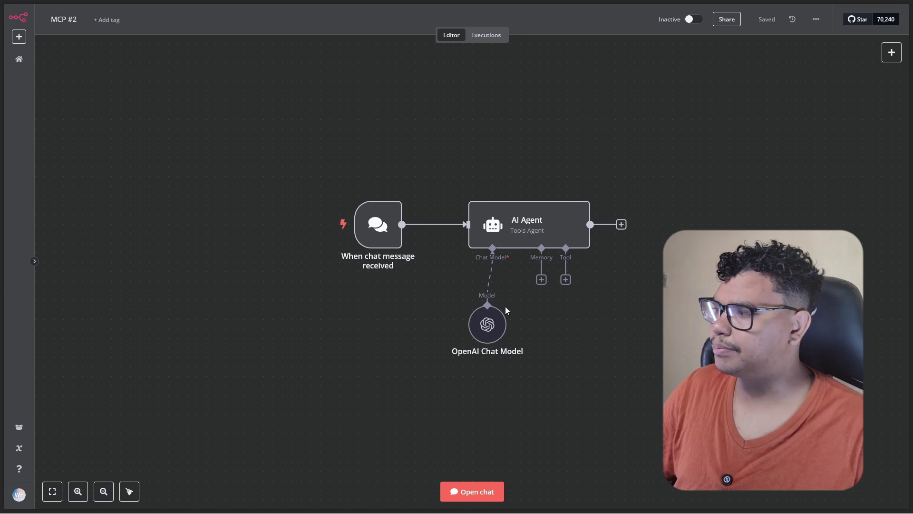
- Move the OpenAI Chat Model node slightly down and to the left beneath the AI Agent
{"action": "left_click_drag", "start_coordinate": [477, 333], "coordinate": [458, 343]}
{"action": "left_click", "coordinate": [561, 369]}
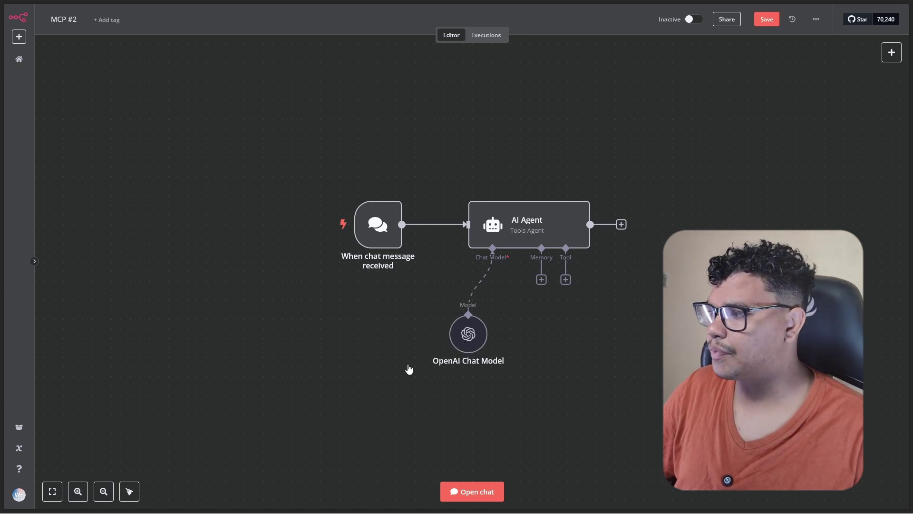
{"action": "left_click_drag", "start_coordinate": [302, 324], "coordinate": [310, 329]}
{"action": "scroll", "coordinate": [310, 329], "scroll_direction": "up", "scroll_amount": 2}
{"action": "scroll", "coordinate": [476, 342], "scroll_direction": "right", "scroll_amount": 2}
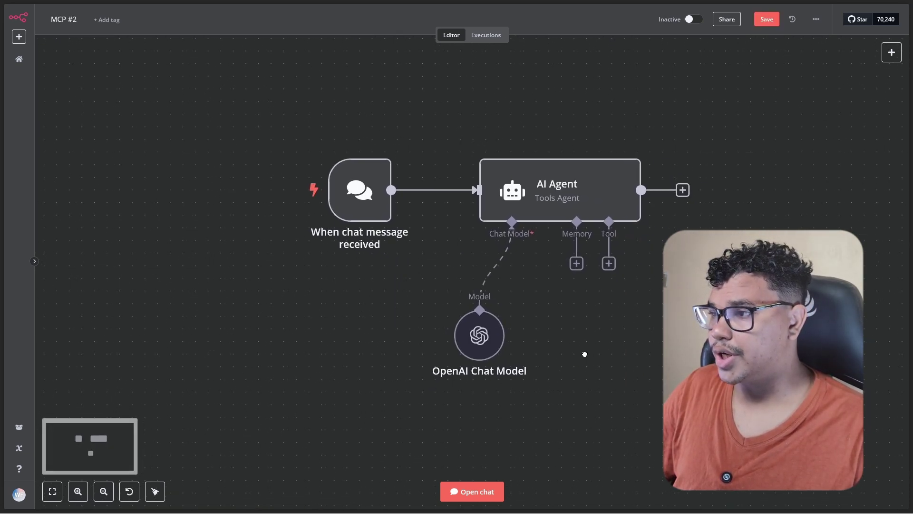
- Find the MCP Client Tool by searching for mcp and attach it to the AI Agent as a tool
{"action": "left_click", "coordinate": [594, 264]}
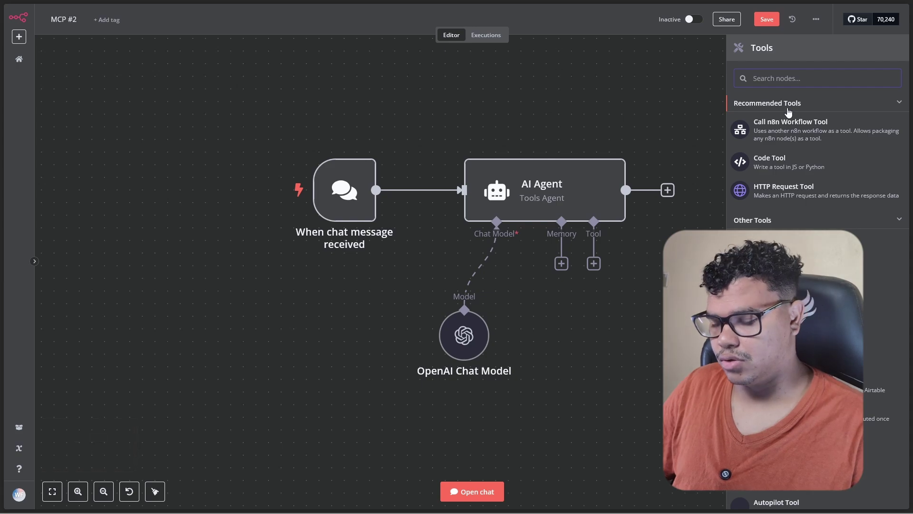
{"action": "type", "text": "mcp"}
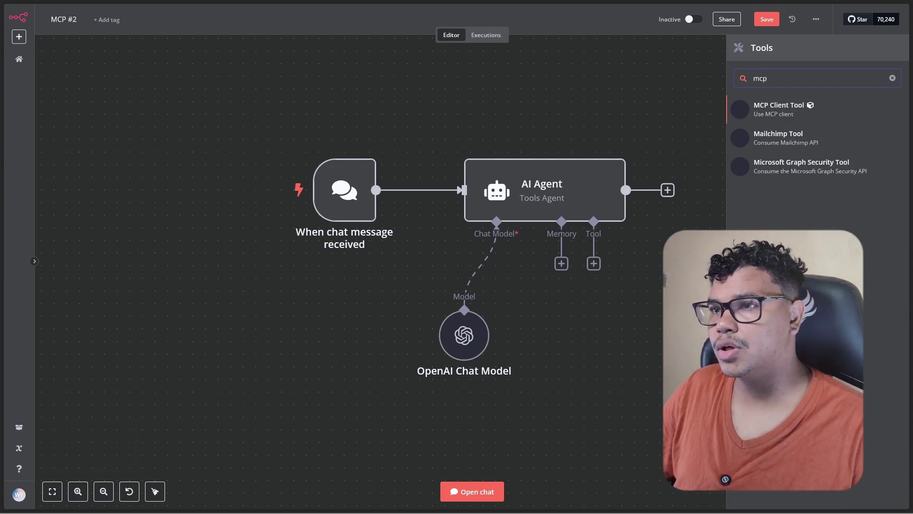
{"action": "left_click", "coordinate": [774, 110]}
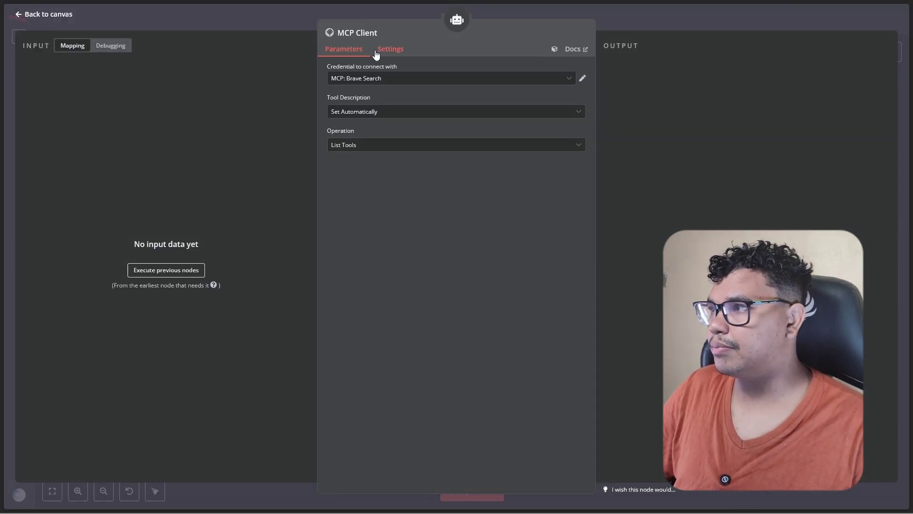
- Create a new MCP Client (STDIO) credential for the tool and name it MCP Firecrawl
{"action": "left_click", "coordinate": [355, 82]}
{"action": "left_click", "coordinate": [391, 128]}
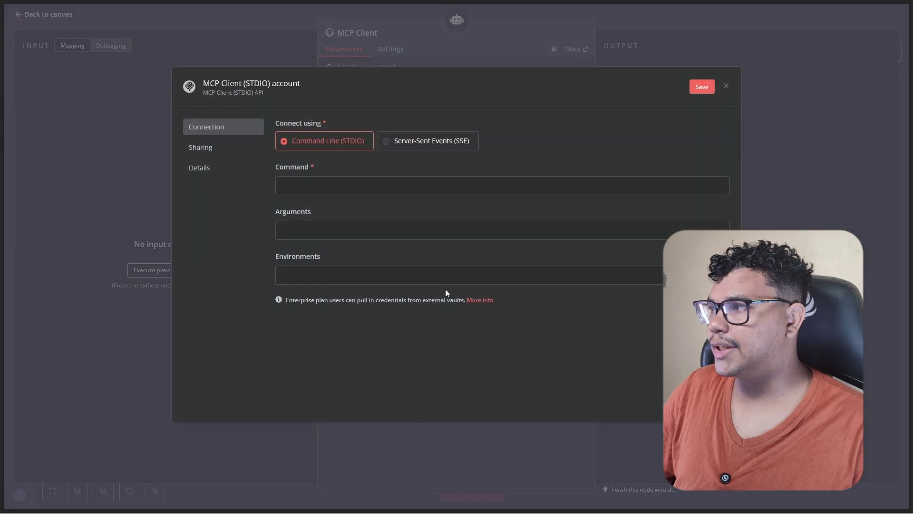
{"action": "left_click", "coordinate": [266, 84]}
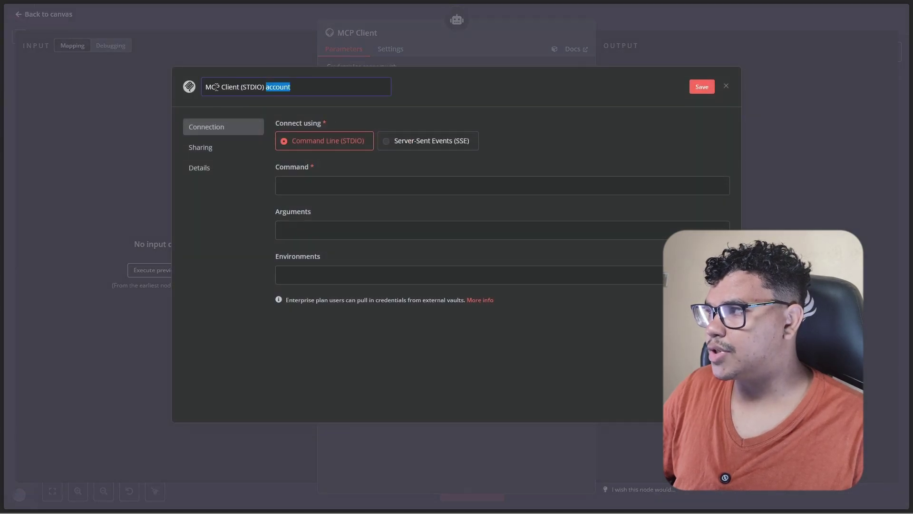
{"action": "left_click_drag", "start_coordinate": [218, 87], "coordinate": [387, 106]}
{"action": "key", "text": "BackSpace"}
{"action": "type", "text": "Fir"}
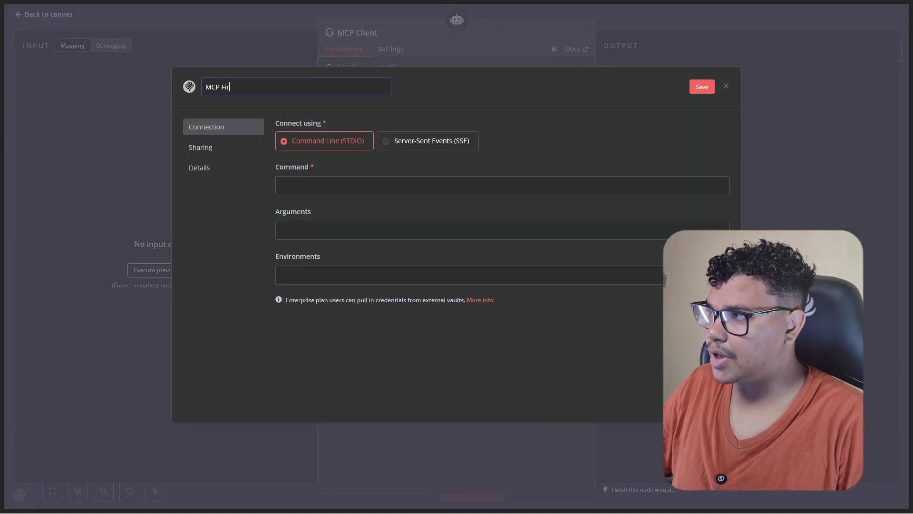
{"action": "type", "text": "ecra"}
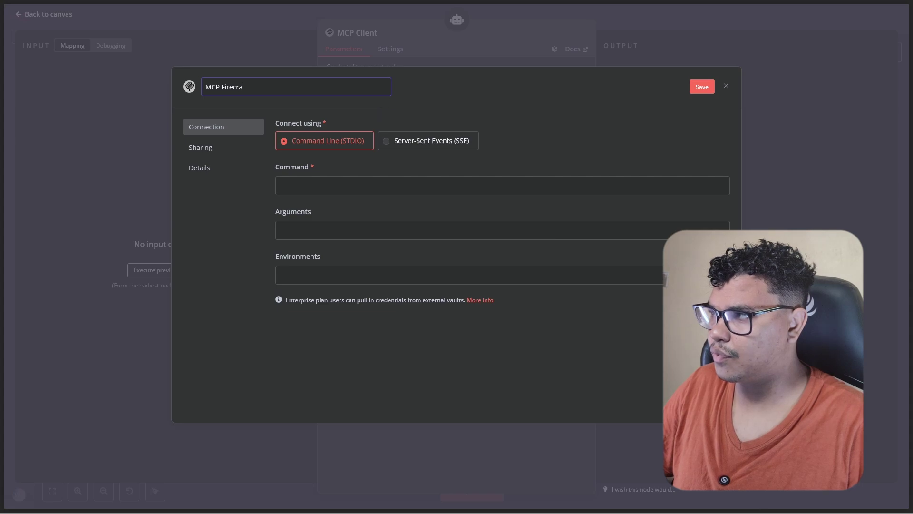
{"action": "type", "text": "wl"}
{"action": "left_click", "coordinate": [518, 79]}
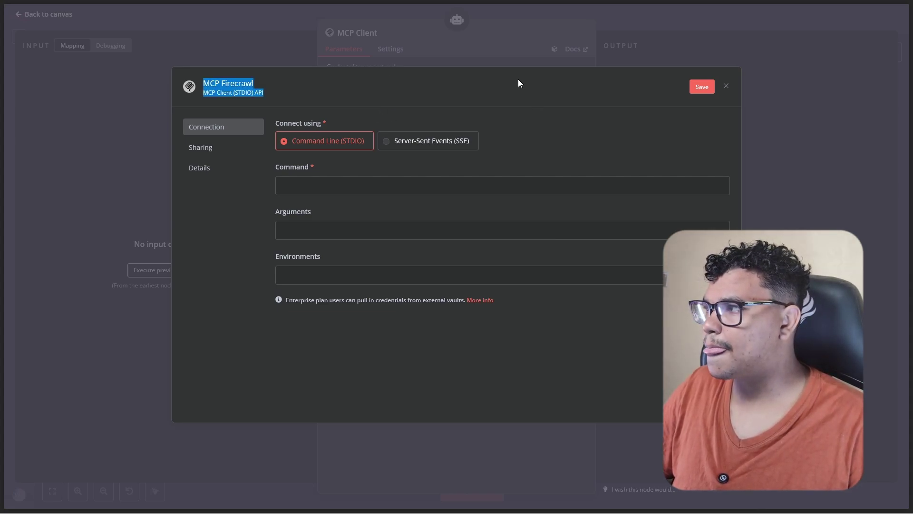
{"action": "left_click", "coordinate": [241, 207]}
- Copy the npx command value from the Windsurf configuration in the firecrawl-mcp-server GitHub README and return to the n8n credential
{"action": "mouse_move", "coordinate": [4, 281]}
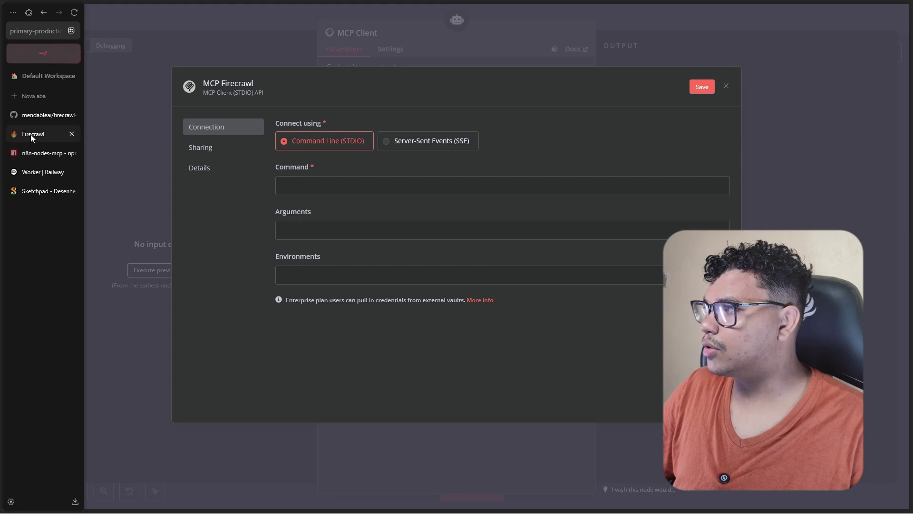
{"action": "left_click", "coordinate": [32, 117]}
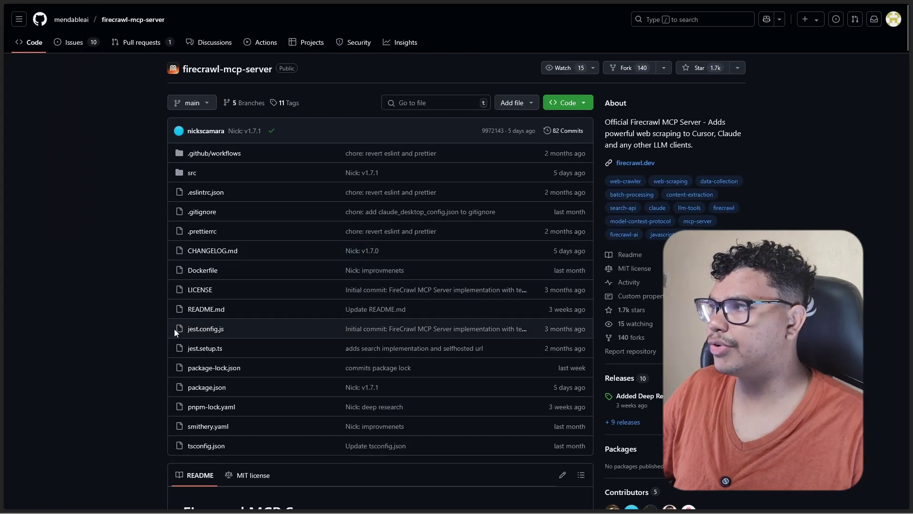
{"action": "scroll", "coordinate": [82, 313], "scroll_direction": "down", "scroll_amount": 15}
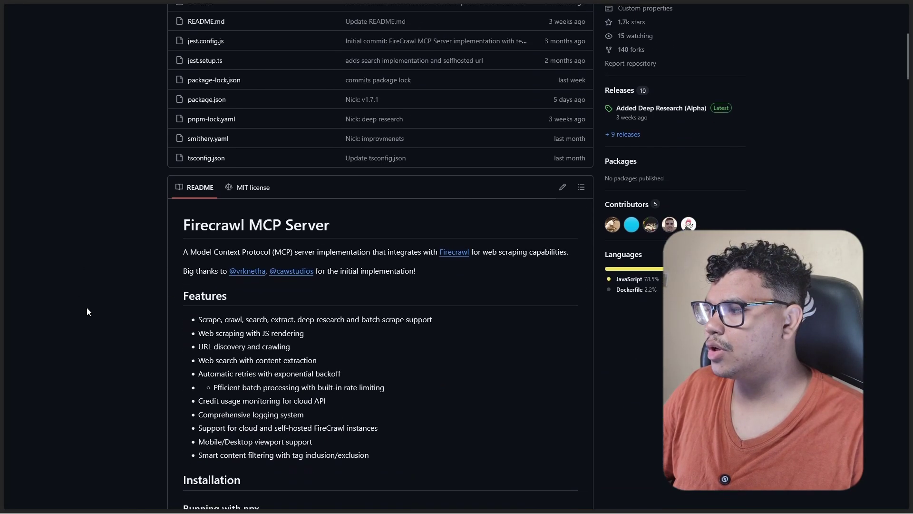
{"action": "scroll", "coordinate": [145, 354], "scroll_direction": "down", "scroll_amount": 2}
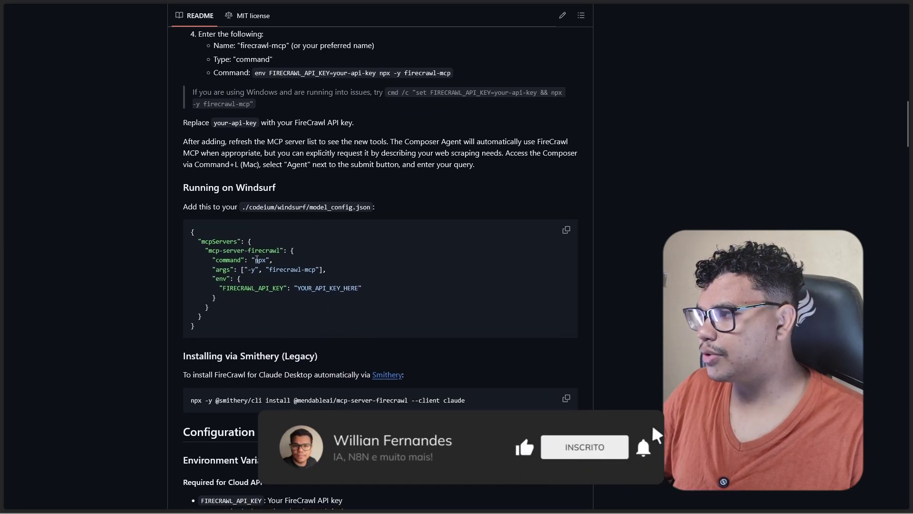
{"action": "left_click_drag", "start_coordinate": [256, 260], "coordinate": [267, 260]}
{"action": "key", "text": "ctrl+c"}
{"action": "mouse_move", "coordinate": [2, 206]}
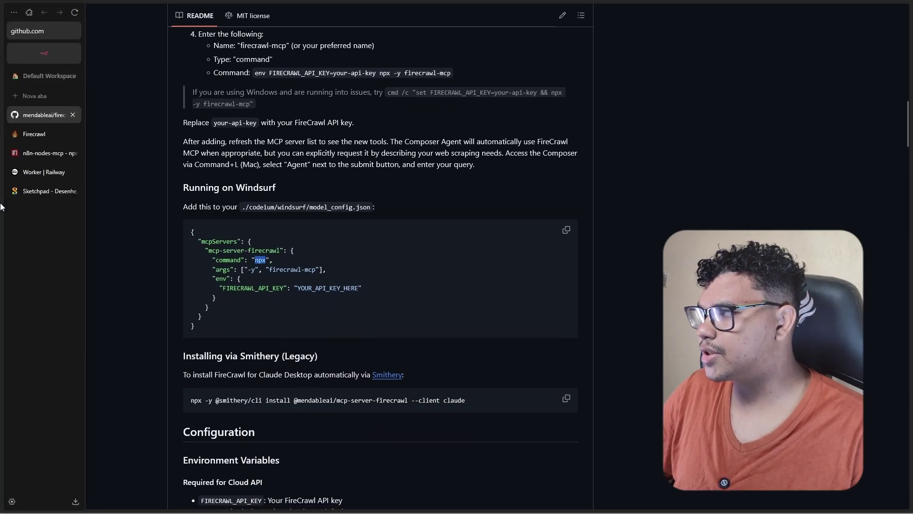
{"action": "left_click", "coordinate": [39, 61]}
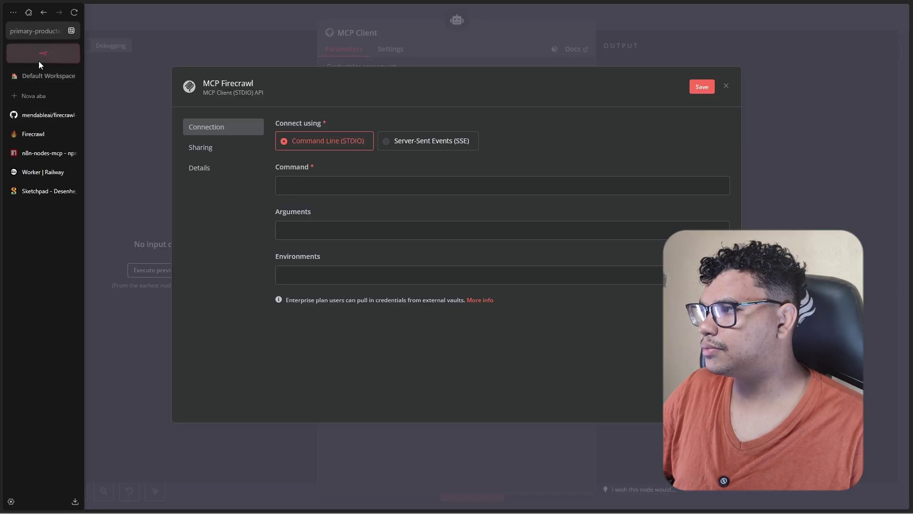
- Set the credential's command to npx and its arguments to -y, copying the argument from the Windsurf configuration in the GitHub README
{"action": "left_click", "coordinate": [333, 185]}
{"action": "key", "text": "ctrl+v"}
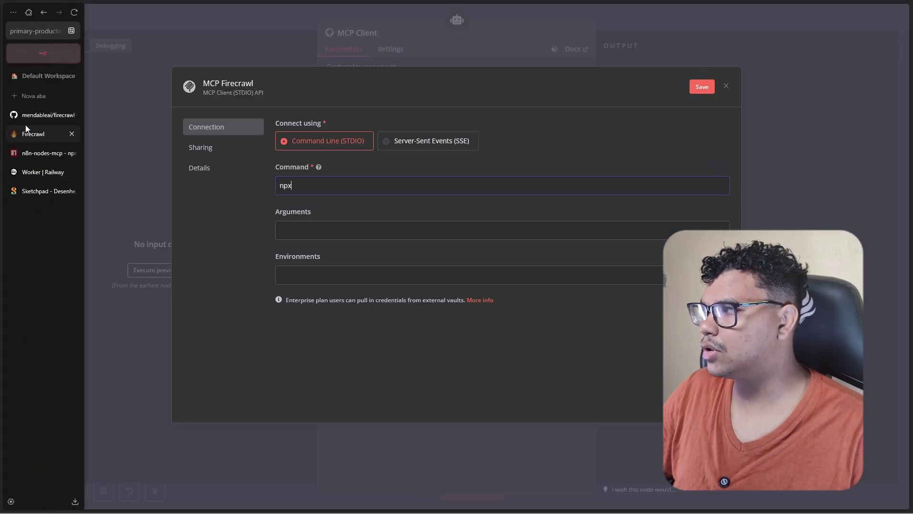
{"action": "left_click", "coordinate": [26, 118]}
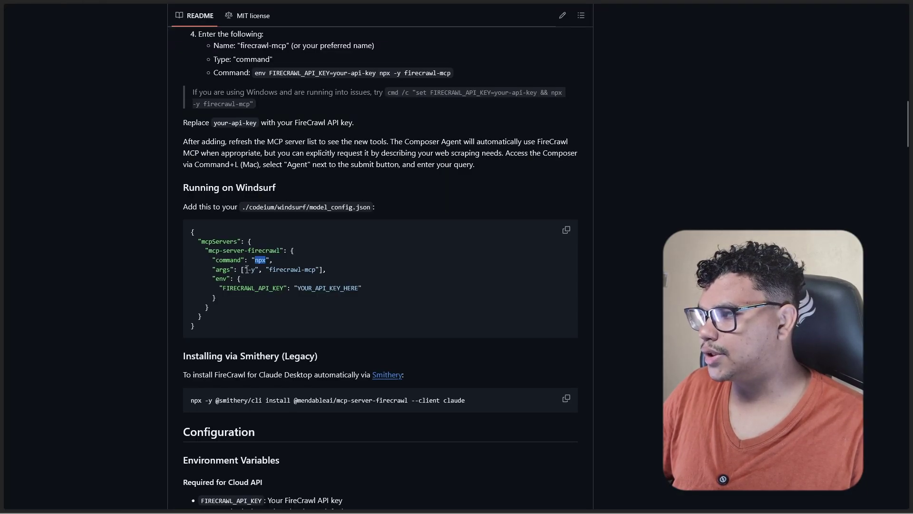
{"action": "mouse_move", "coordinate": [28, 133]}
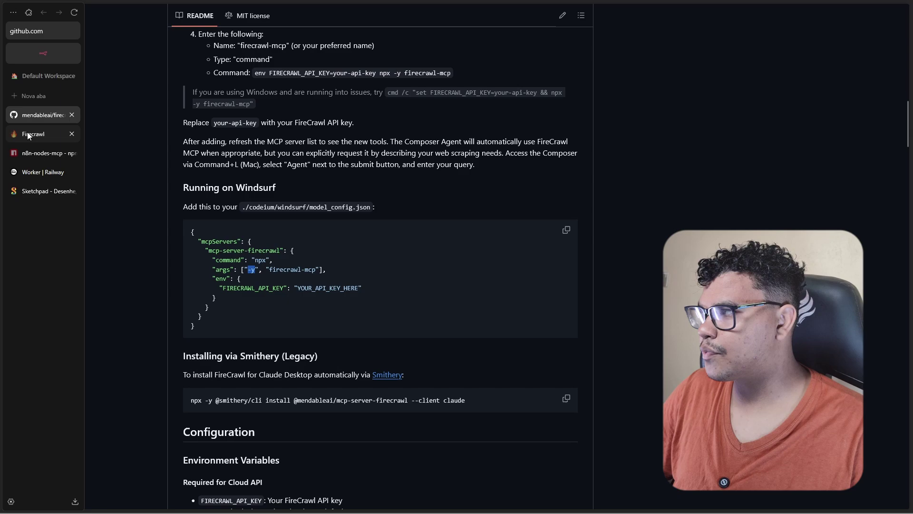
{"action": "left_click", "coordinate": [38, 53]}
{"action": "left_click", "coordinate": [338, 235]}
{"action": "key", "text": "ctrl+v"}
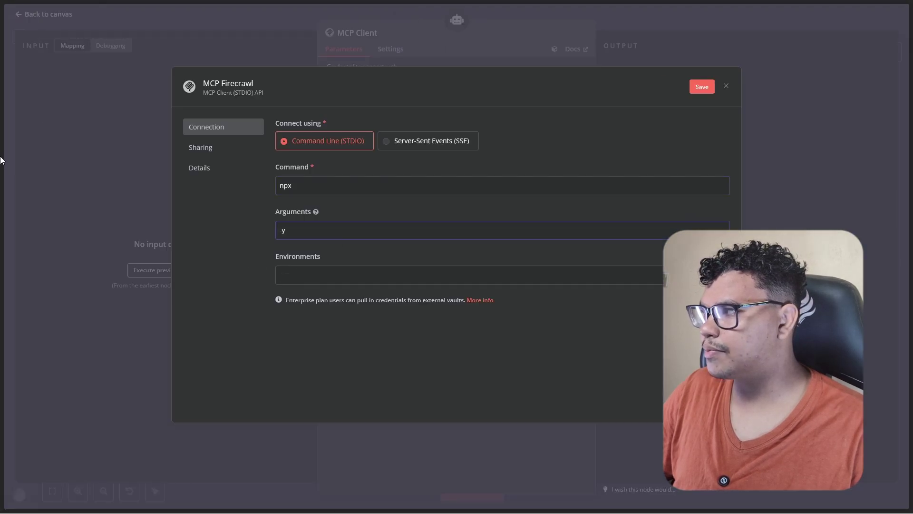
- Copy firecrawl-mcp from the README's args and append it after -y in the credential's arguments
{"action": "mouse_move", "coordinate": [2, 160]}
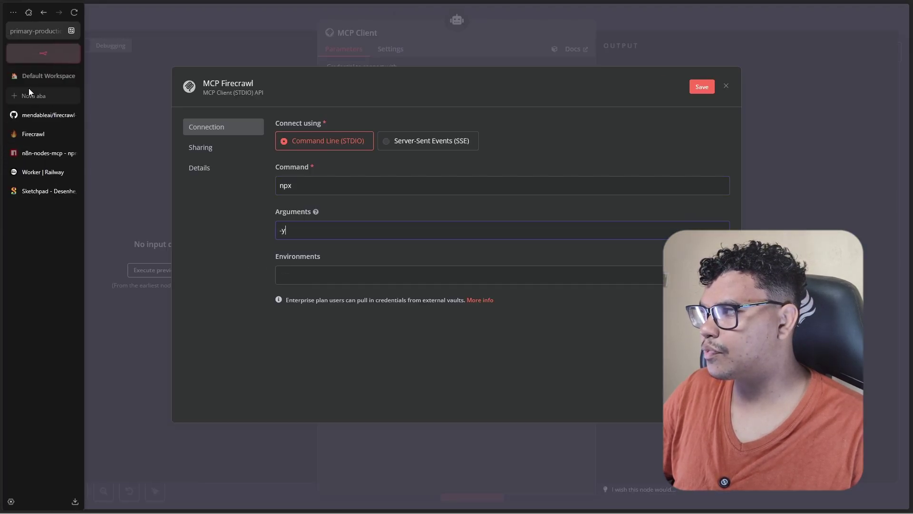
{"action": "left_click", "coordinate": [42, 117]}
{"action": "left_click_drag", "start_coordinate": [269, 270], "coordinate": [318, 270]}
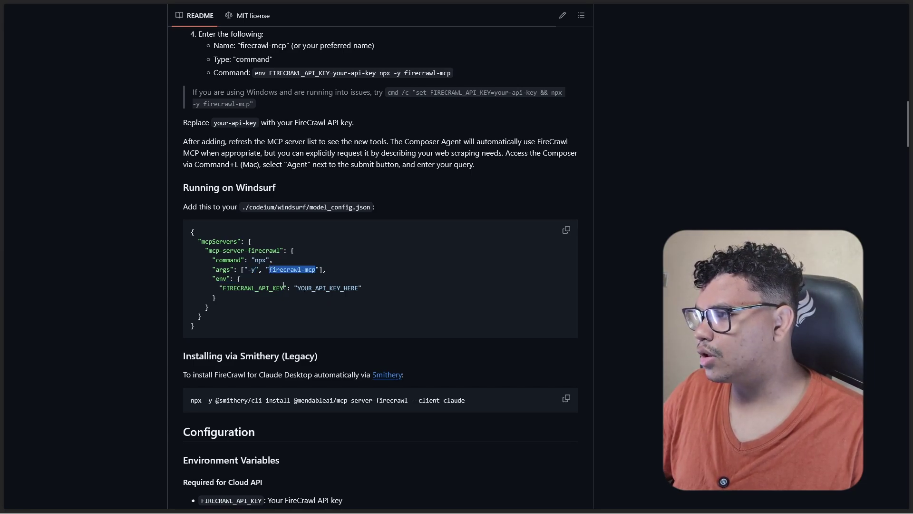
{"action": "mouse_move", "coordinate": [2, 162]}
{"action": "left_click", "coordinate": [33, 61]}
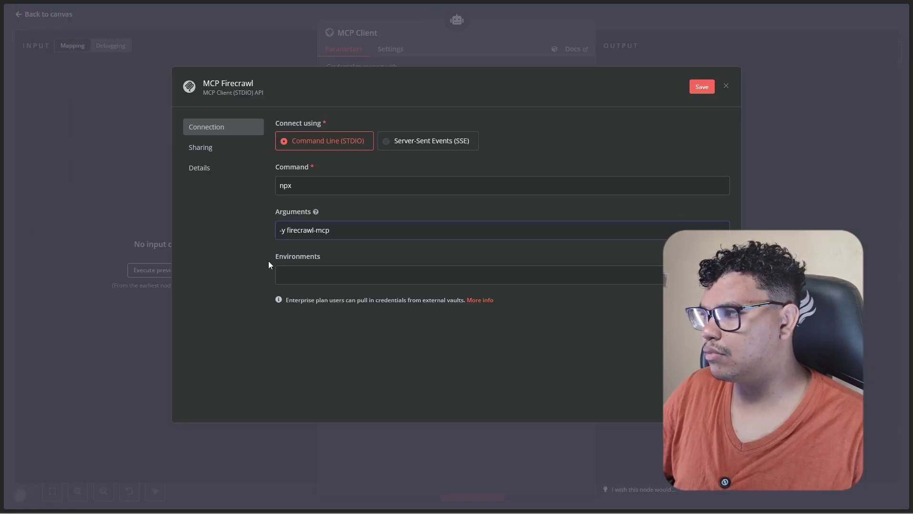
- Copy the variable name FIRECRAWL_API_KEY from the README and enter FIRECRAWL_API_KEY= as the credential's environments value
{"action": "mouse_move", "coordinate": [1, 157]}
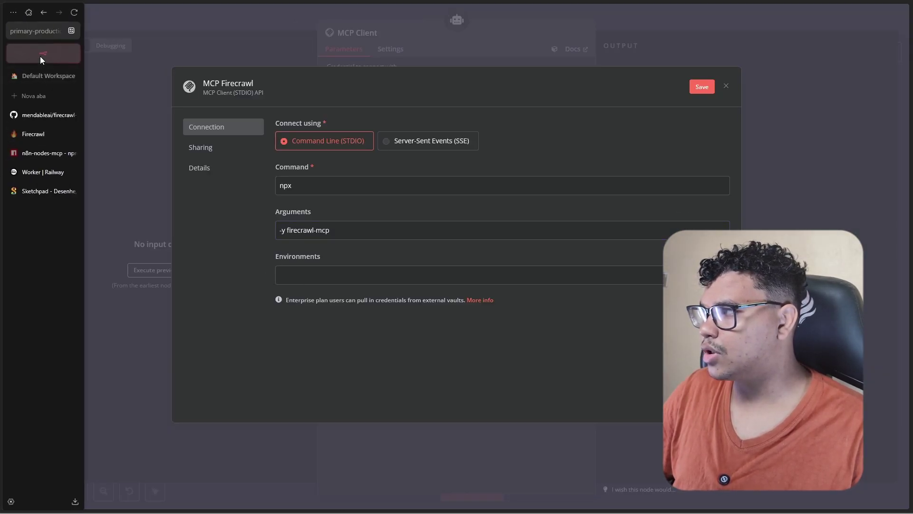
{"action": "left_click", "coordinate": [41, 115]}
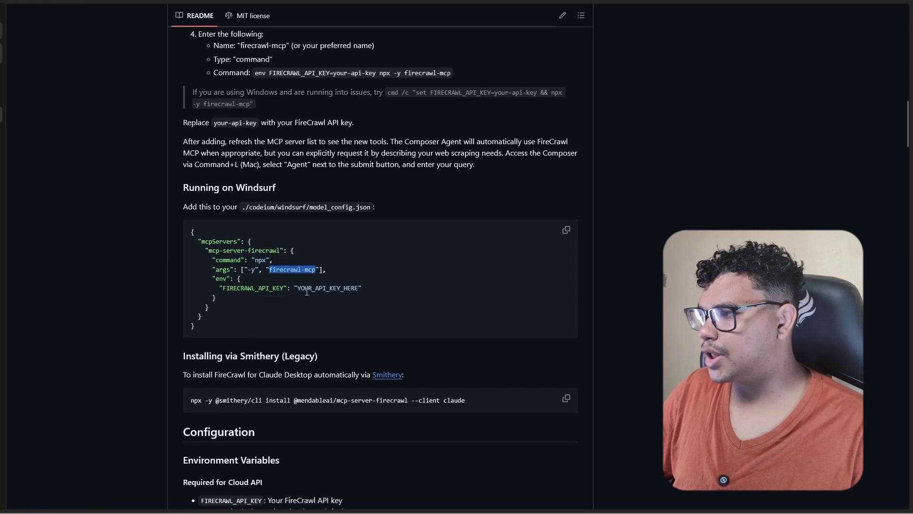
{"action": "double_click", "coordinate": [261, 289]}
{"action": "mouse_move", "coordinate": [1, 143]}
{"action": "left_click", "coordinate": [43, 54]}
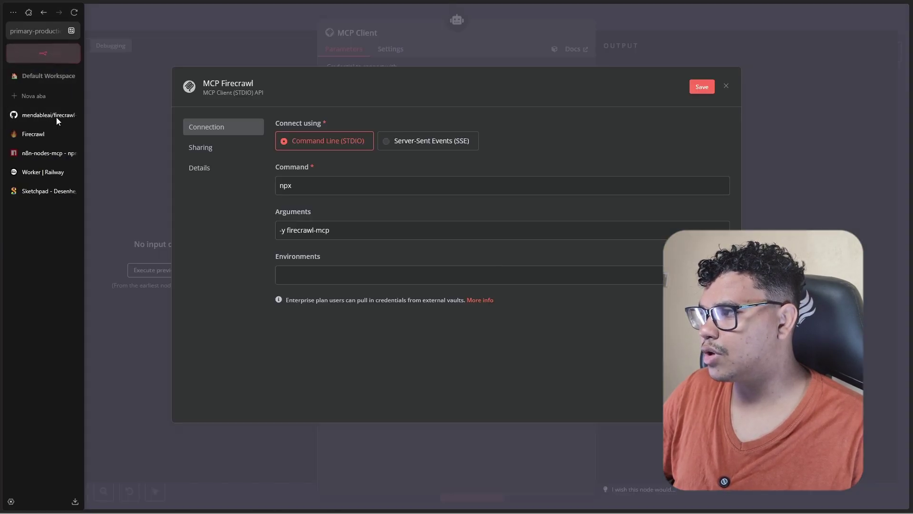
{"action": "left_click", "coordinate": [328, 275]}
{"action": "key", "text": "ctrl+v"}
{"action": "left_click", "coordinate": [495, 266]}
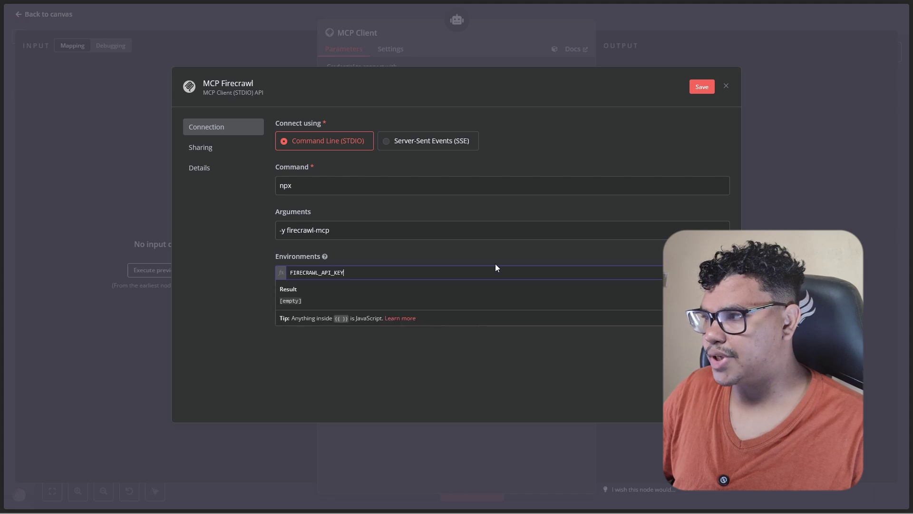
{"action": "type", "text": "="}
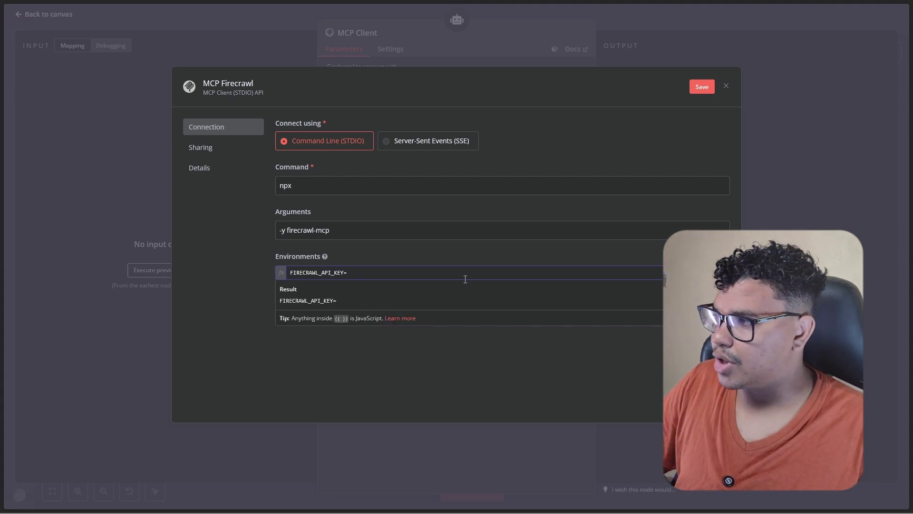
- Examine the Firecrawl website's pricing, covering the Free Plan limits, the monthly prices of the paid plans and the credit add-ons
{"action": "mouse_move", "coordinate": [1, 214]}
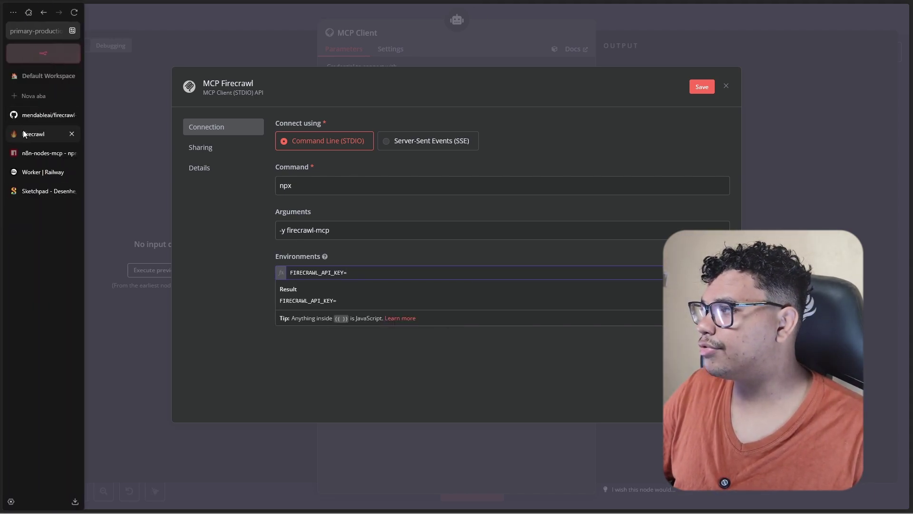
{"action": "left_click", "coordinate": [23, 132]}
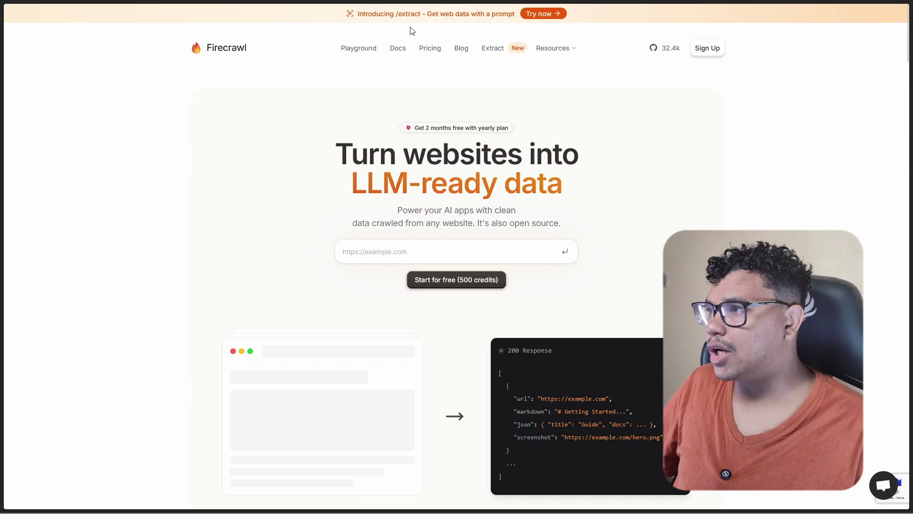
{"action": "left_click", "coordinate": [429, 48]}
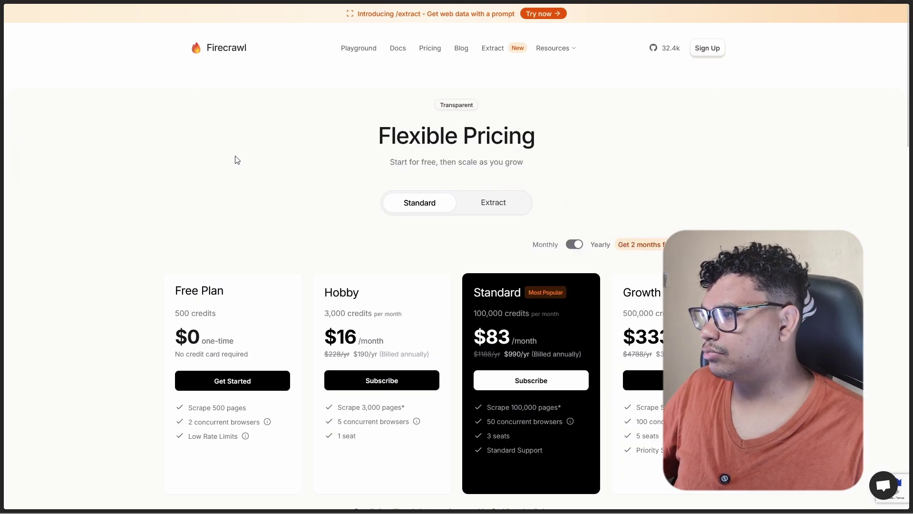
{"action": "scroll", "coordinate": [237, 160], "scroll_direction": "down", "scroll_amount": 2}
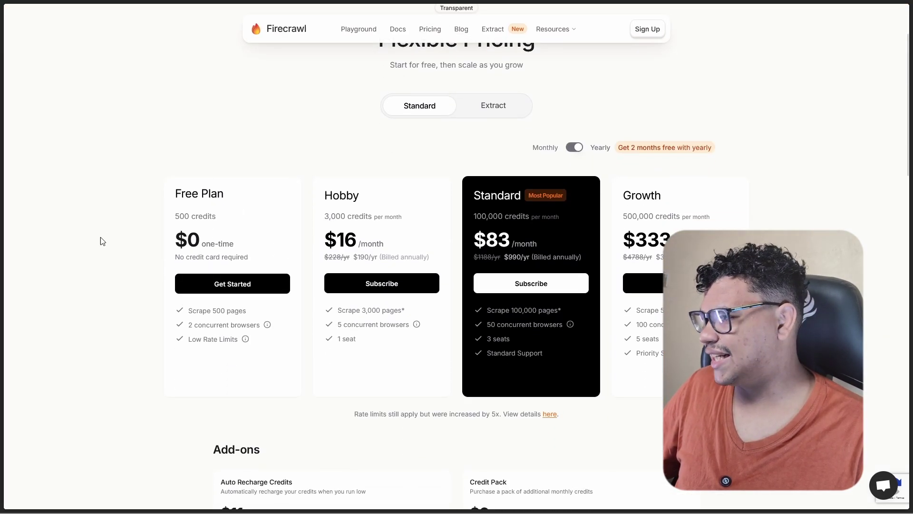
{"action": "left_click_drag", "start_coordinate": [184, 257], "coordinate": [240, 257]}
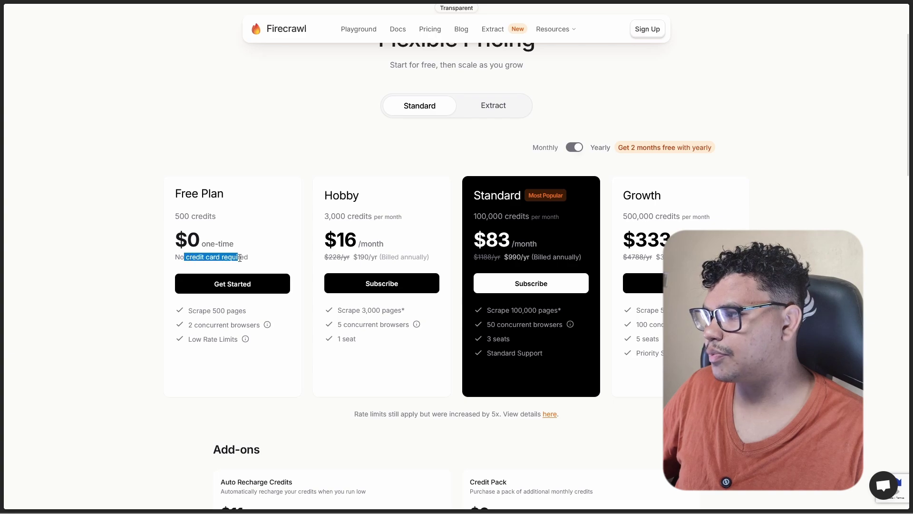
{"action": "left_click_drag", "start_coordinate": [213, 314], "coordinate": [236, 314]}
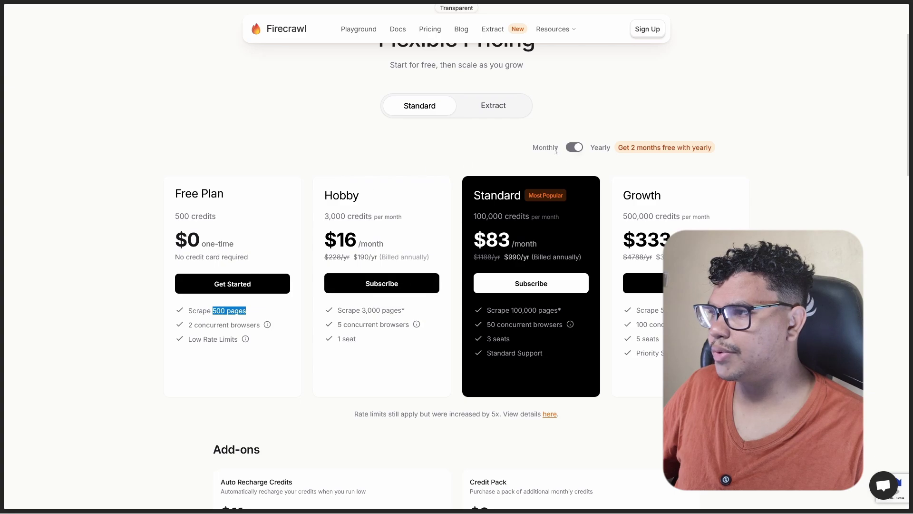
{"action": "left_click", "coordinate": [570, 151]}
{"action": "left_click_drag", "start_coordinate": [331, 190], "coordinate": [381, 244]}
{"action": "left_click_drag", "start_coordinate": [325, 240], "coordinate": [384, 244]}
{"action": "scroll", "coordinate": [358, 360], "scroll_direction": "down", "scroll_amount": 1}
{"action": "scroll", "coordinate": [357, 361], "scroll_direction": "down", "scroll_amount": 5}
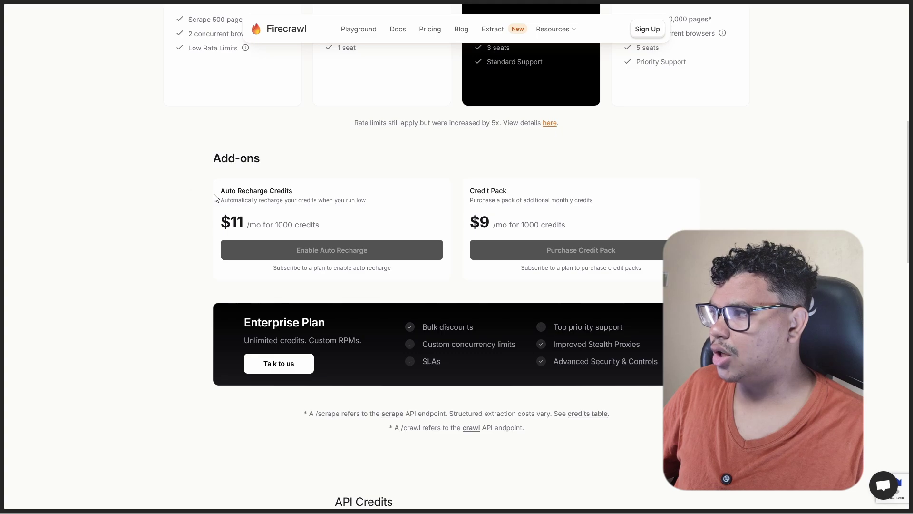
{"action": "left_click_drag", "start_coordinate": [216, 198], "coordinate": [363, 219]}
{"action": "scroll", "coordinate": [327, 300], "scroll_direction": "up", "scroll_amount": 7}
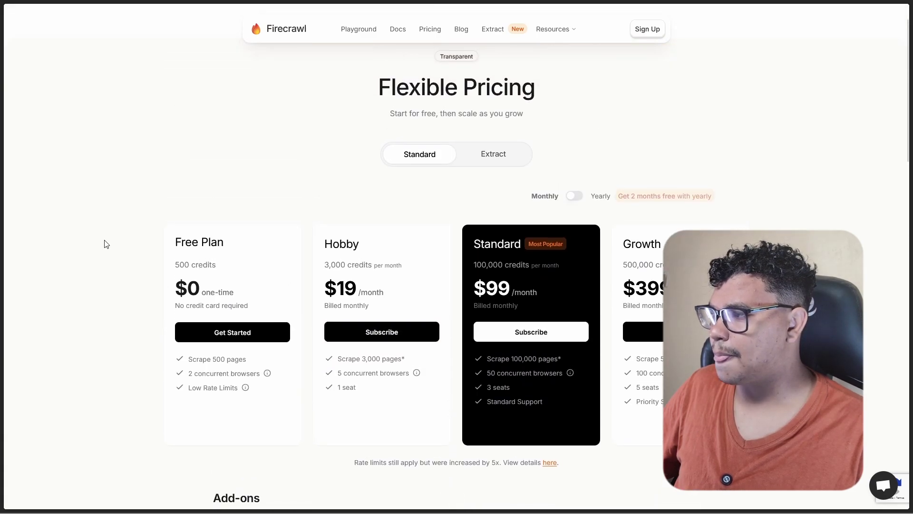
- Get started with Firecrawl's Free Plan and sign up with a Google account
{"action": "left_click", "coordinate": [238, 329]}
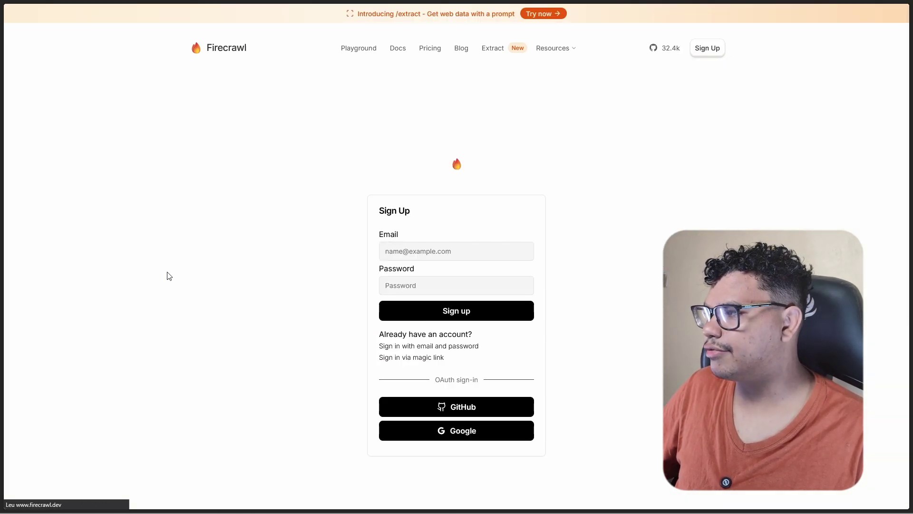
{"action": "scroll", "coordinate": [332, 267], "scroll_direction": "down", "scroll_amount": 1}
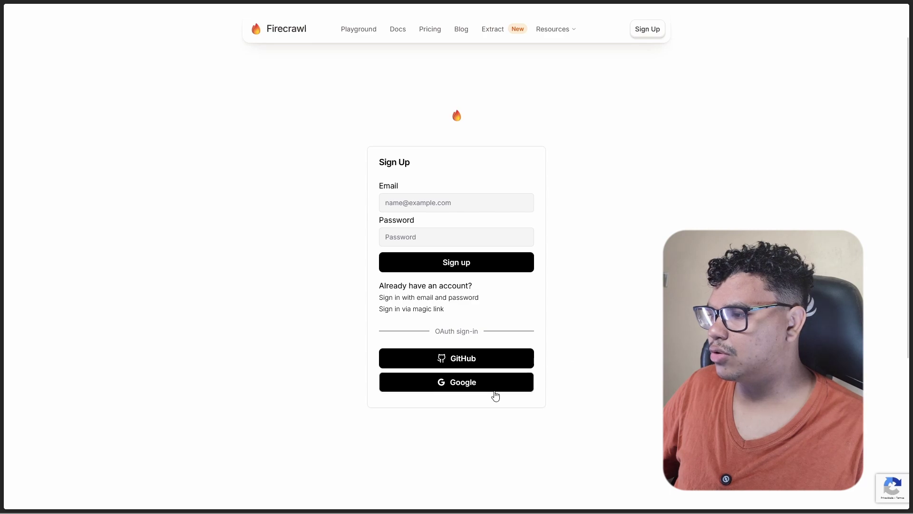
{"action": "left_click", "coordinate": [496, 388]}
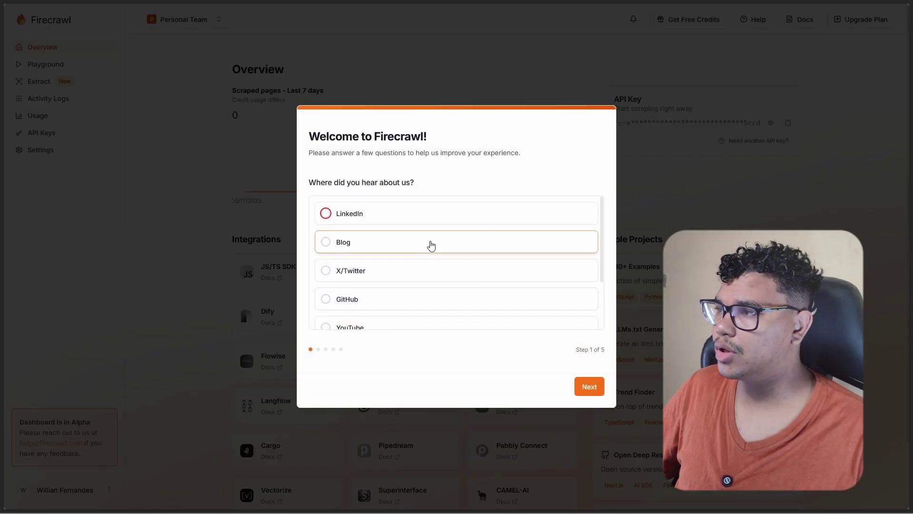
- Answer the welcome survey with YouTube as the place Firecrawl was heard about and skip the optional company URL
{"action": "scroll", "coordinate": [384, 298], "scroll_direction": "down", "scroll_amount": 3}
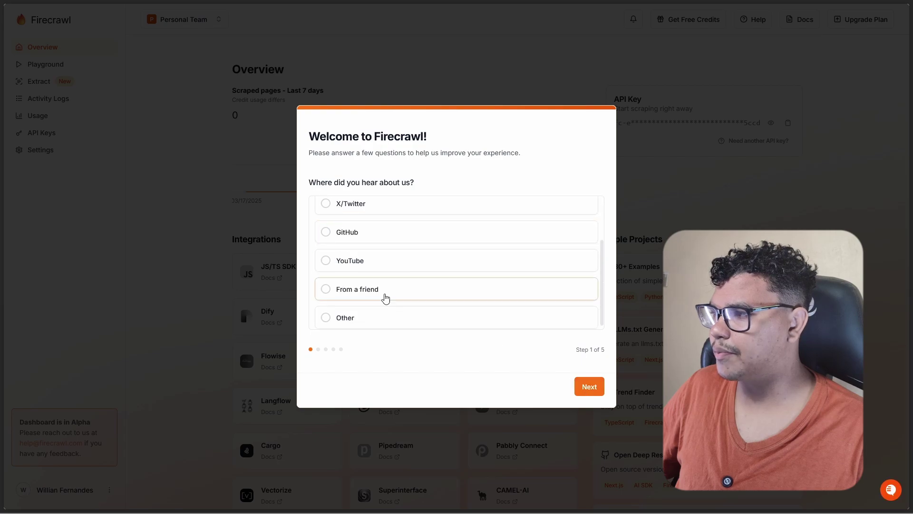
{"action": "scroll", "coordinate": [379, 295], "scroll_direction": "up", "scroll_amount": 3}
{"action": "scroll", "coordinate": [372, 300], "scroll_direction": "down", "scroll_amount": 3}
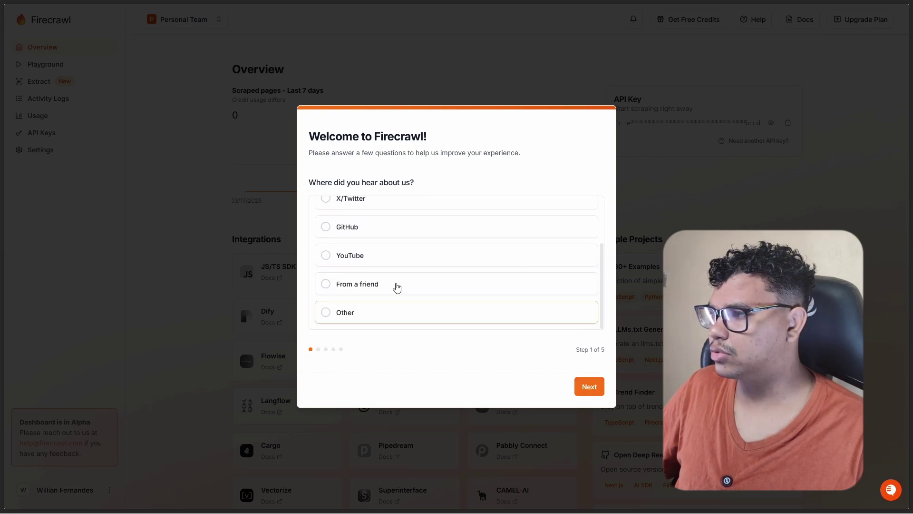
{"action": "left_click", "coordinate": [380, 256]}
{"action": "left_click", "coordinate": [583, 387]}
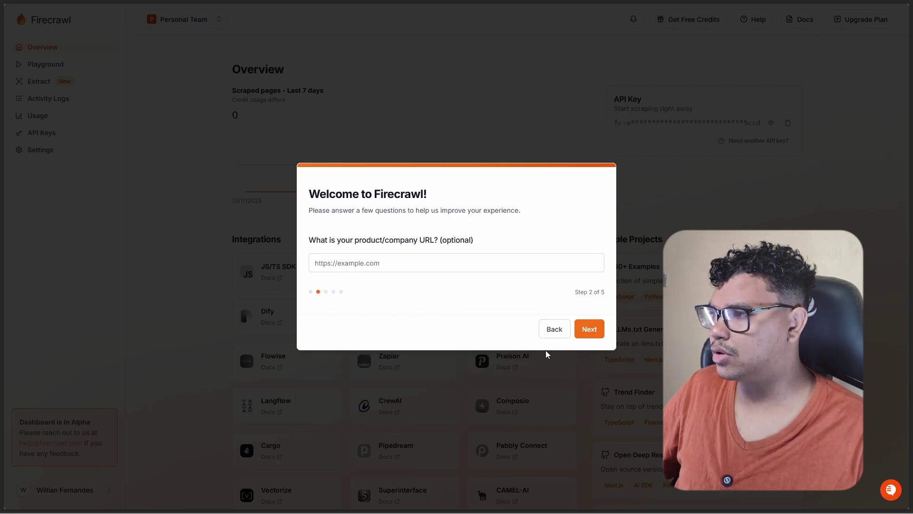
{"action": "left_click", "coordinate": [589, 330]}
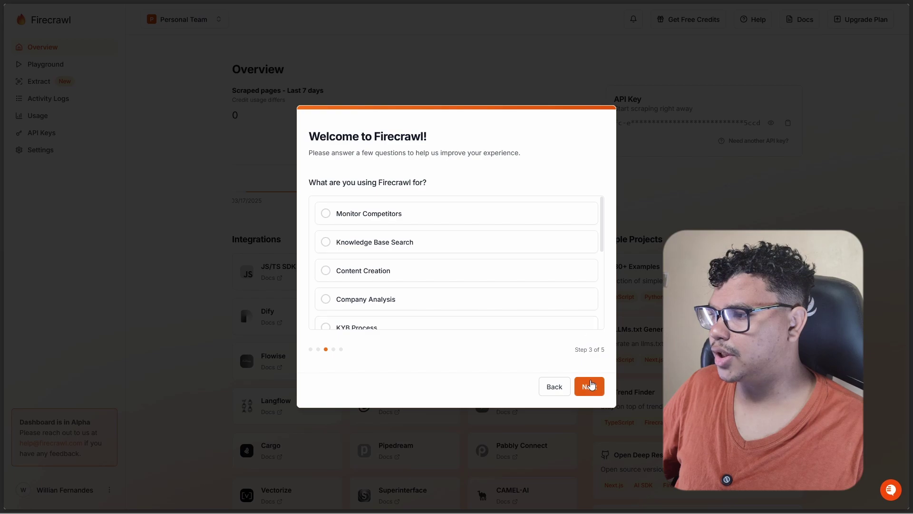
- Choose Monitor Competitors as the use for Firecrawl, agree to the Terms of Service and submit the survey
{"action": "left_click", "coordinate": [379, 216]}
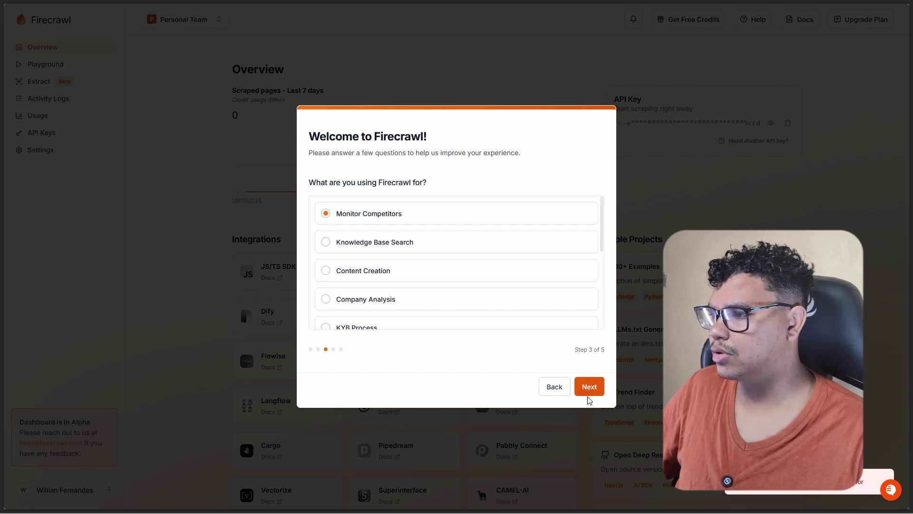
{"action": "left_click", "coordinate": [589, 391]}
{"action": "left_click", "coordinate": [589, 328]}
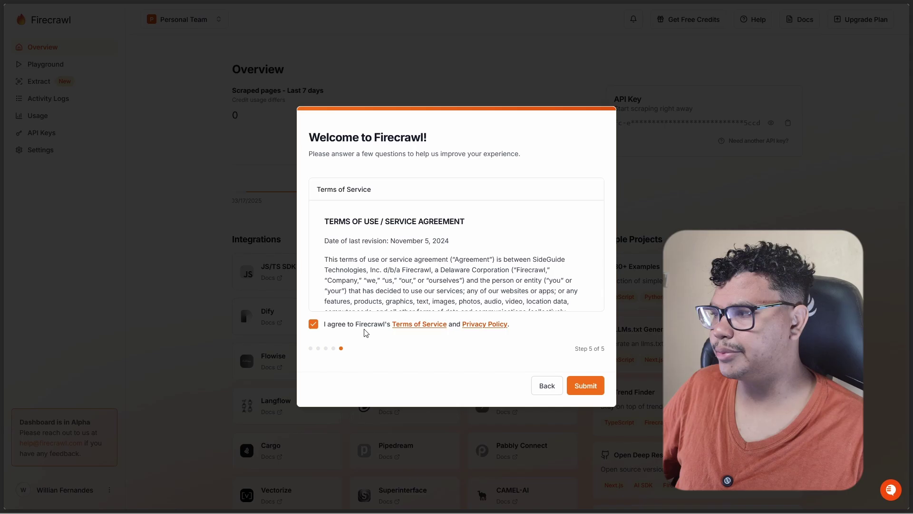
{"action": "left_click", "coordinate": [592, 384]}
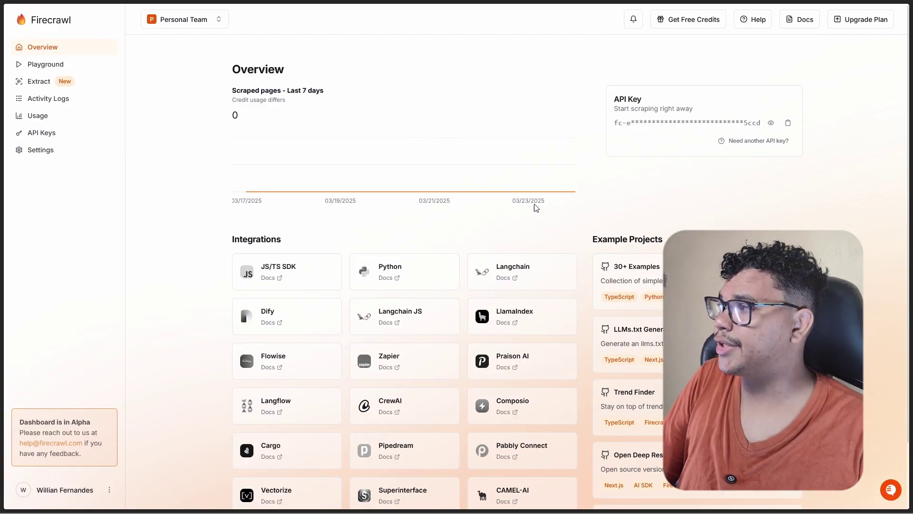
- Copy the Default API key from Firecrawl's API Keys page and paste it after FIRECRAWL_API_KEY= in the n8n credential's environments value
{"action": "left_click", "coordinate": [30, 136]}
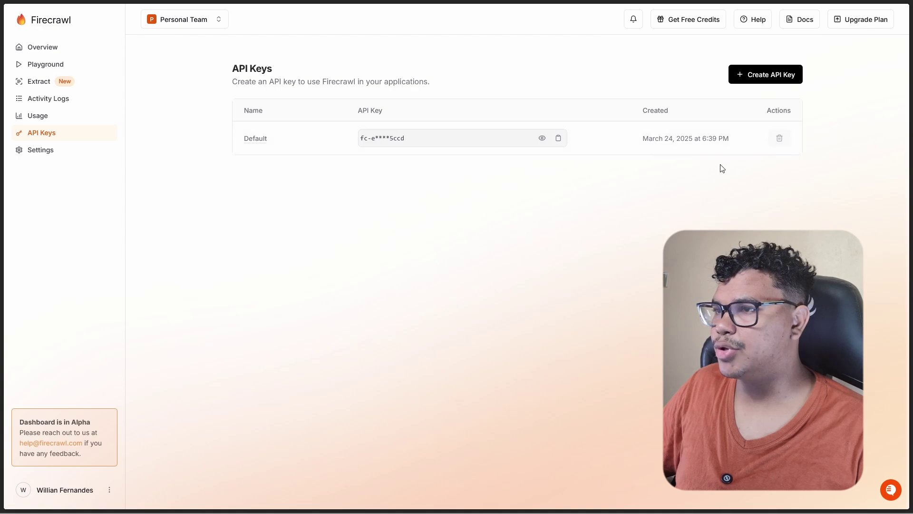
{"action": "left_click", "coordinate": [779, 80]}
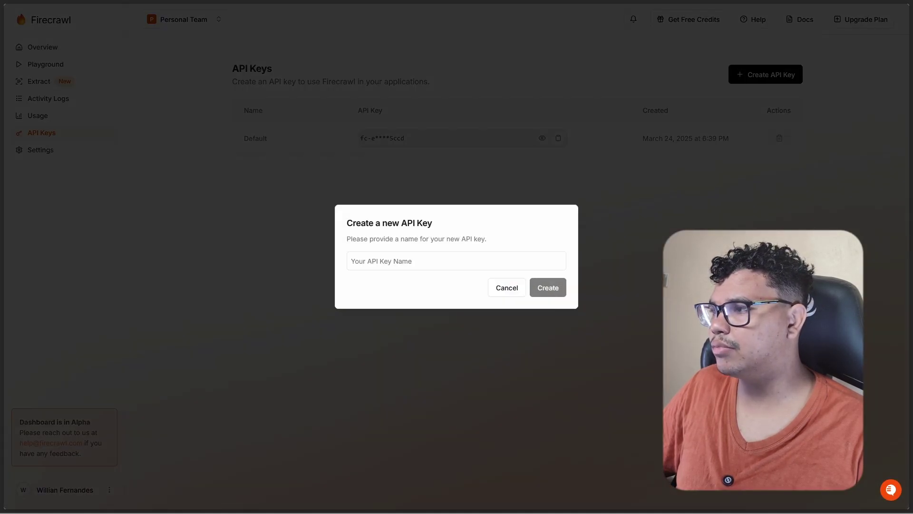
{"action": "left_click", "coordinate": [510, 289]}
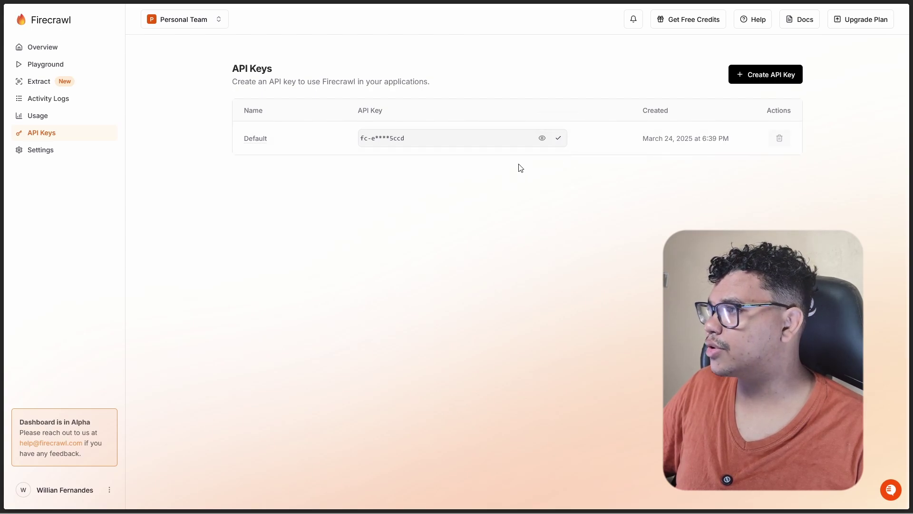
{"action": "mouse_move", "coordinate": [1, 218]}
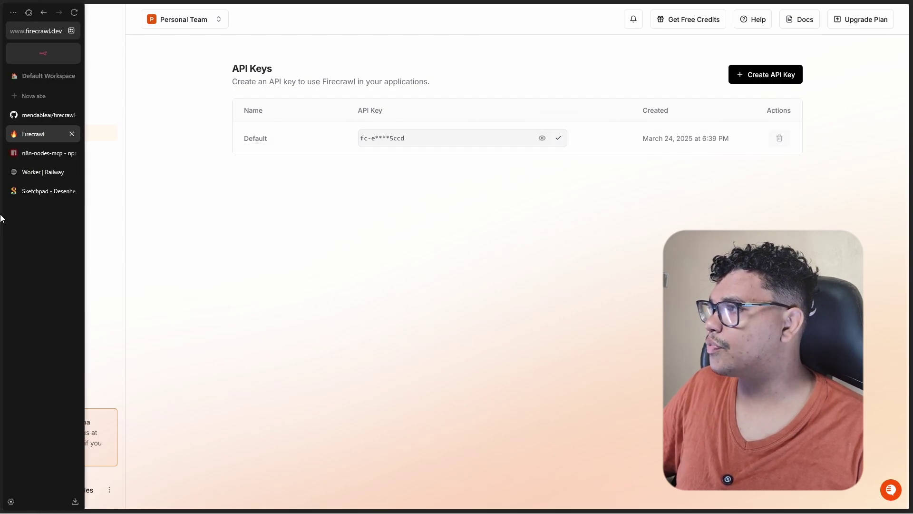
{"action": "left_click", "coordinate": [32, 59]}
{"action": "key", "text": "ctrl+v"}
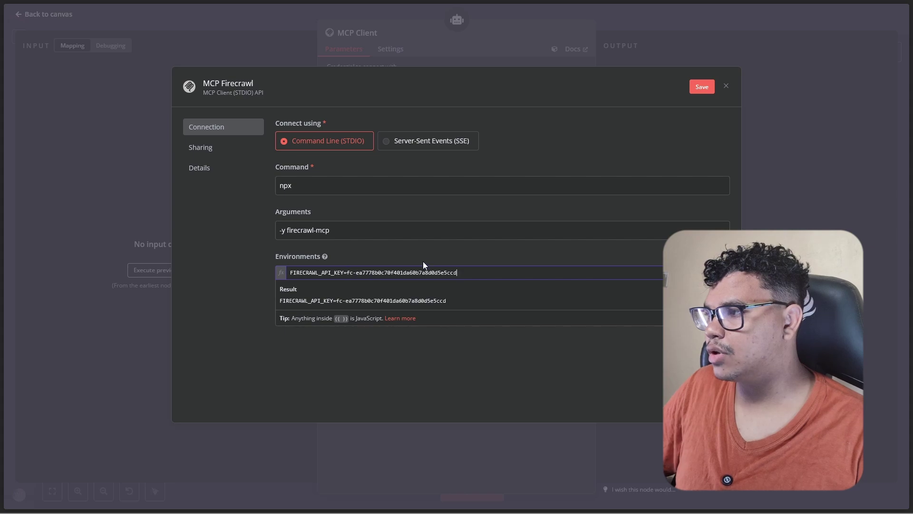
- Save the MCP Firecrawl credential and return to the MCP Client node's parameters
{"action": "left_click", "coordinate": [440, 255]}
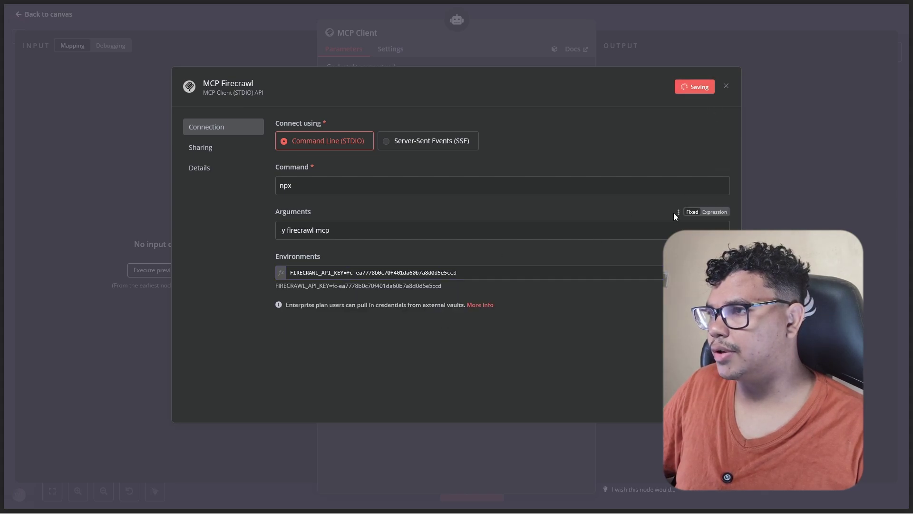
{"action": "left_click", "coordinate": [728, 89]}
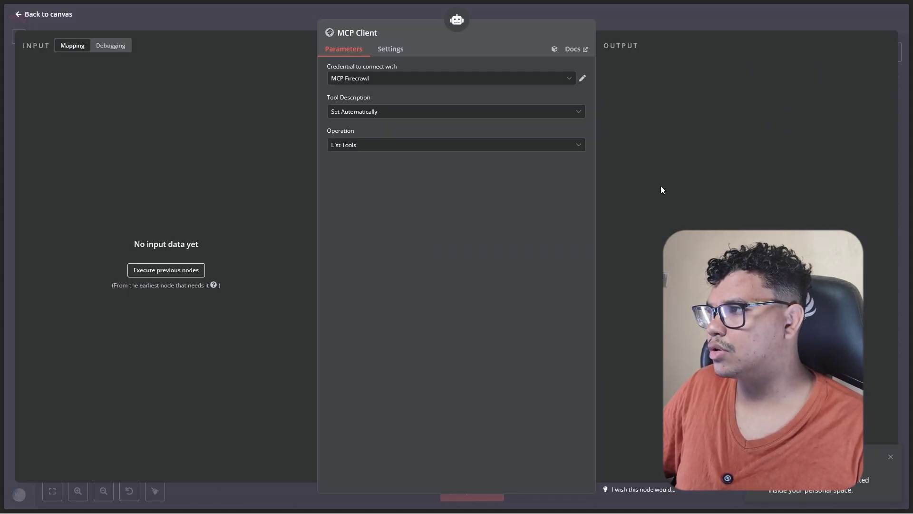
{"action": "left_click", "coordinate": [377, 79]}
{"action": "left_click", "coordinate": [377, 79]}
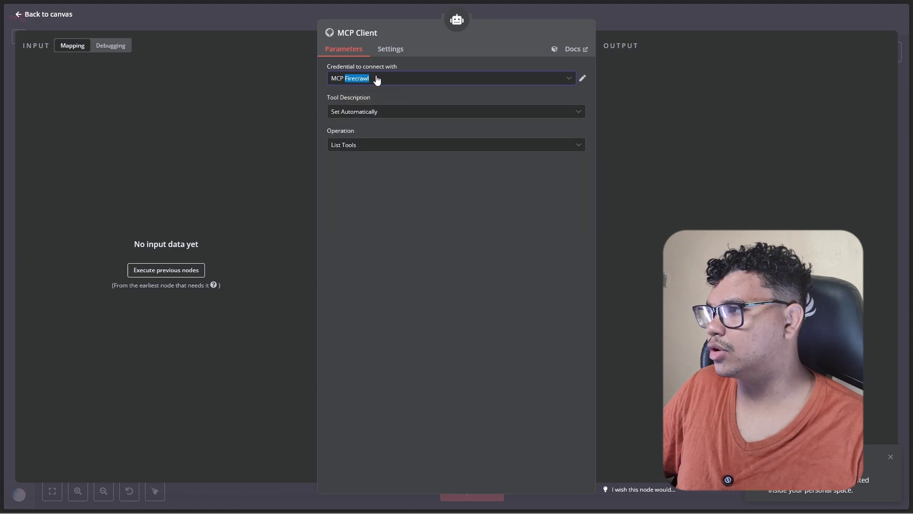
{"action": "left_click", "coordinate": [377, 79]}
{"action": "left_click", "coordinate": [394, 104]}
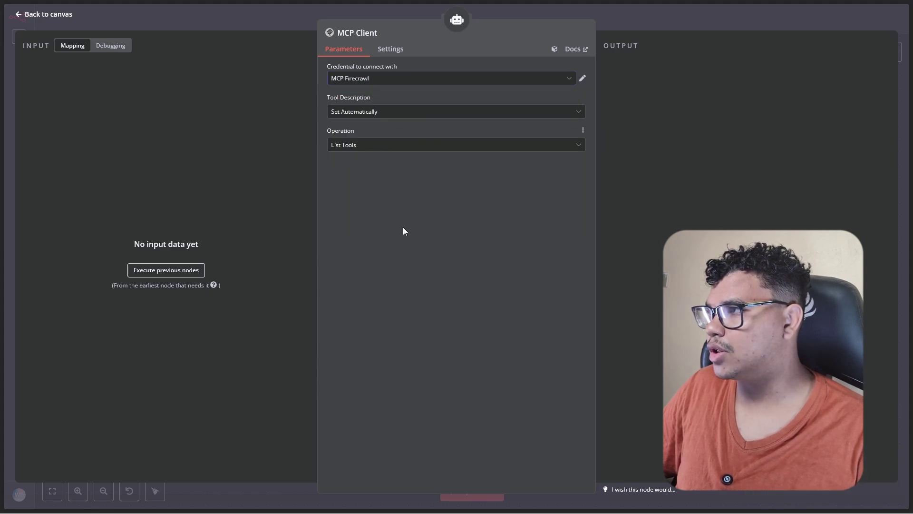
- Rename the MCP Client node to "Firecrawl Tools" and return to the canvas
{"action": "left_click", "coordinate": [367, 37]}
{"action": "key", "text": "ctrl+a"}
{"action": "type", "text": "F"}
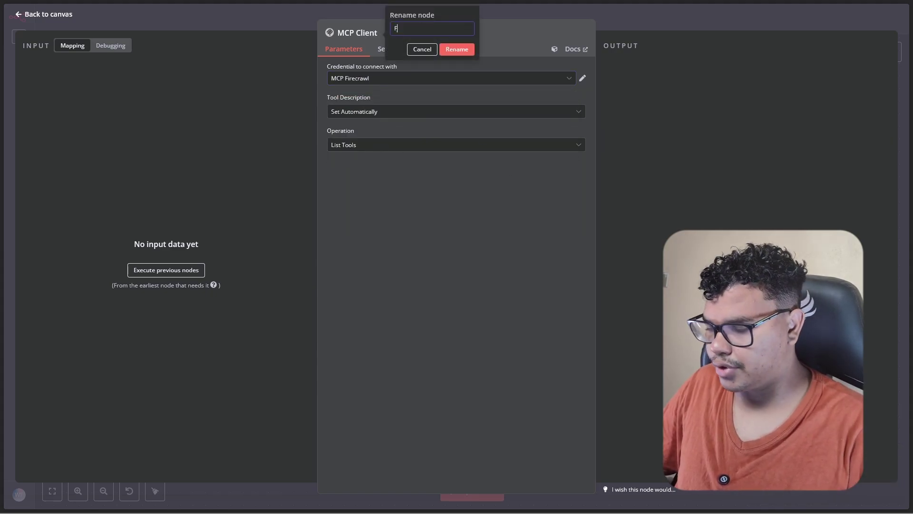
{"action": "type", "text": "irwe"}
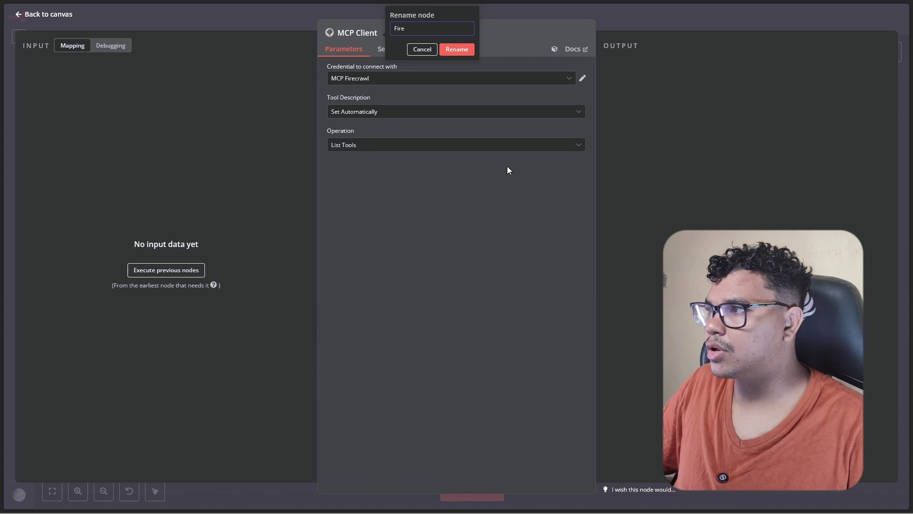
{"action": "type", "text": "crawl"}
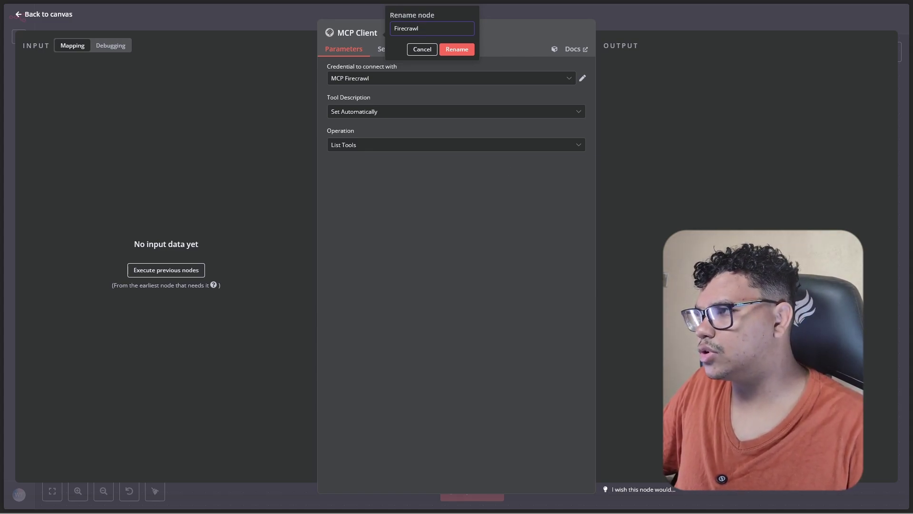
{"action": "type", "text": " Tools"}
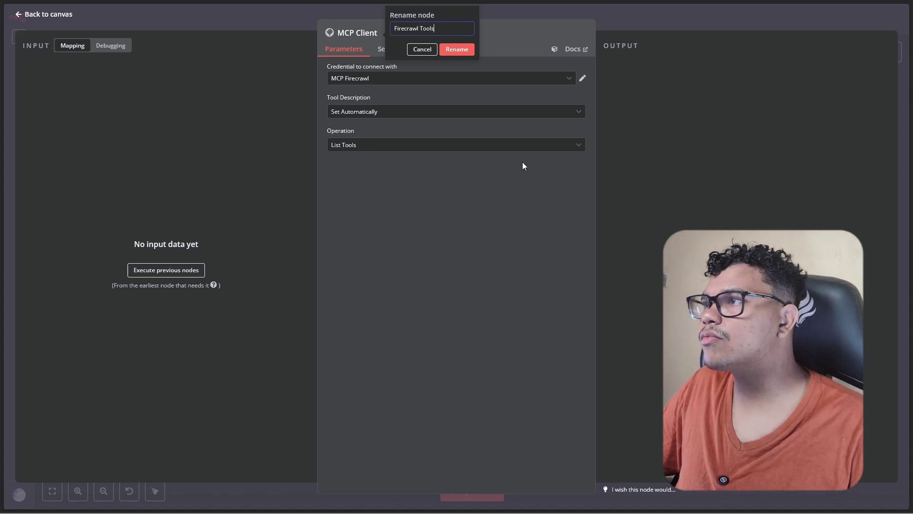
{"action": "left_click", "coordinate": [458, 50]}
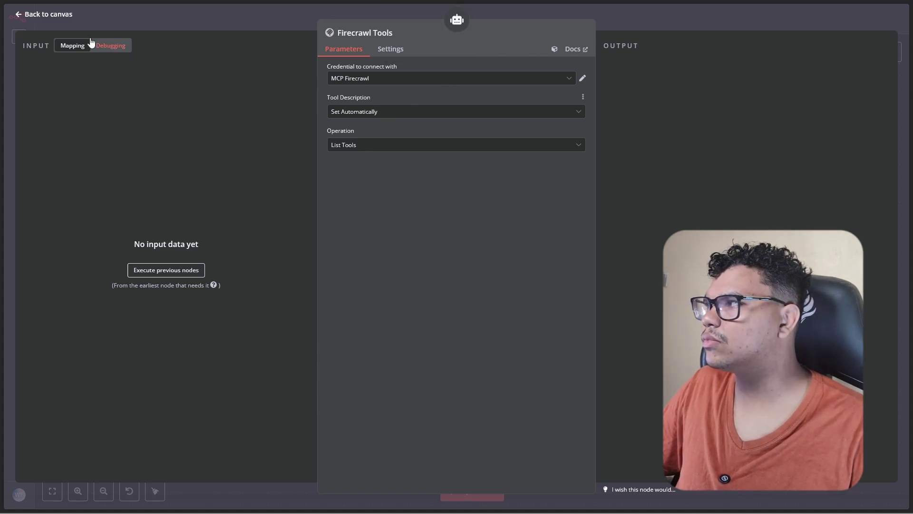
{"action": "left_click", "coordinate": [48, 14]}
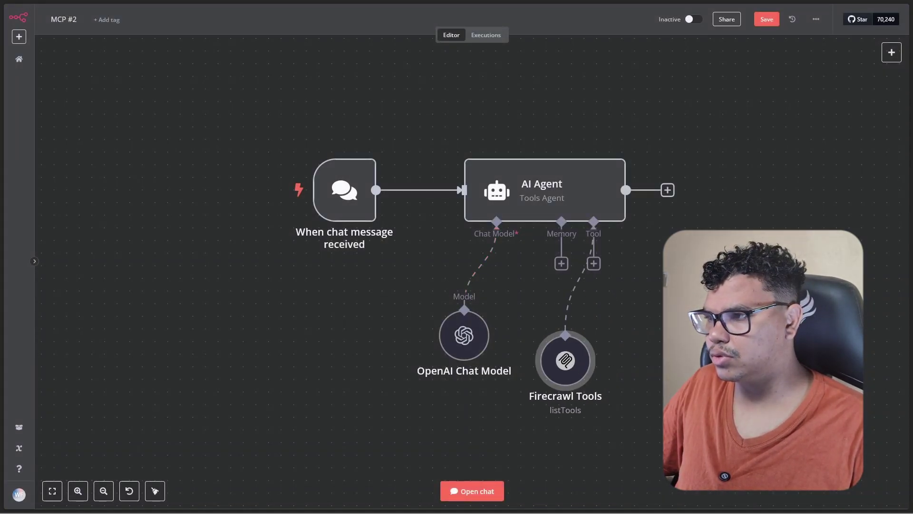
- Add another MCP Client Tool to the AI Agent, using the MCP Firecrawl credential and the Execute Tool operation
{"action": "left_click", "coordinate": [594, 264]}
{"action": "type", "text": "mcp"}
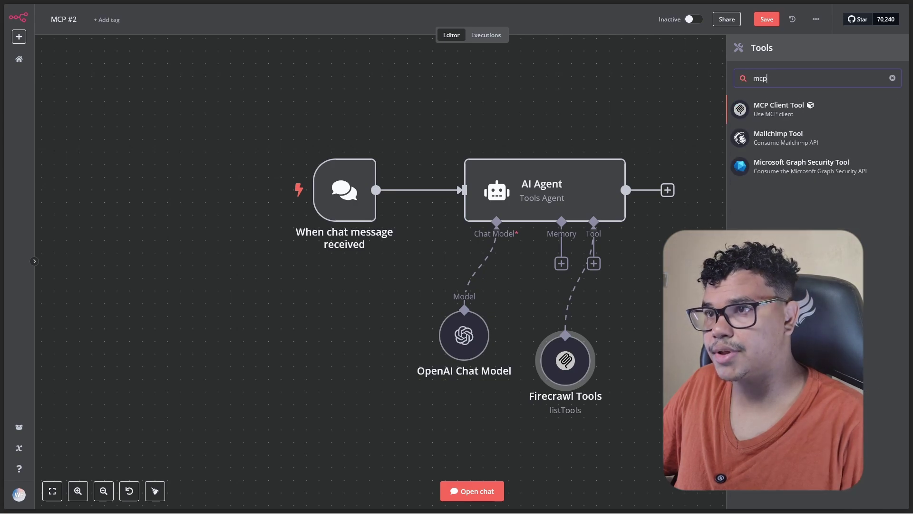
{"action": "left_click", "coordinate": [785, 116]}
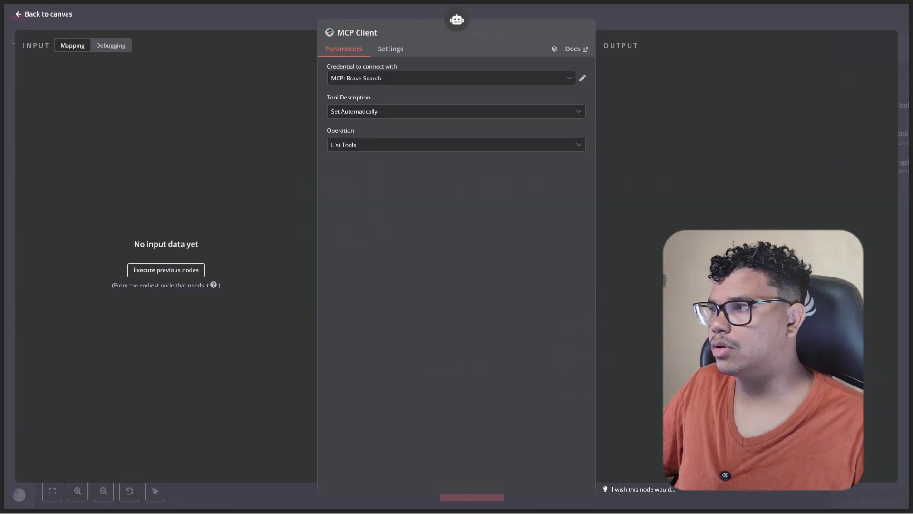
{"action": "left_click", "coordinate": [366, 85]}
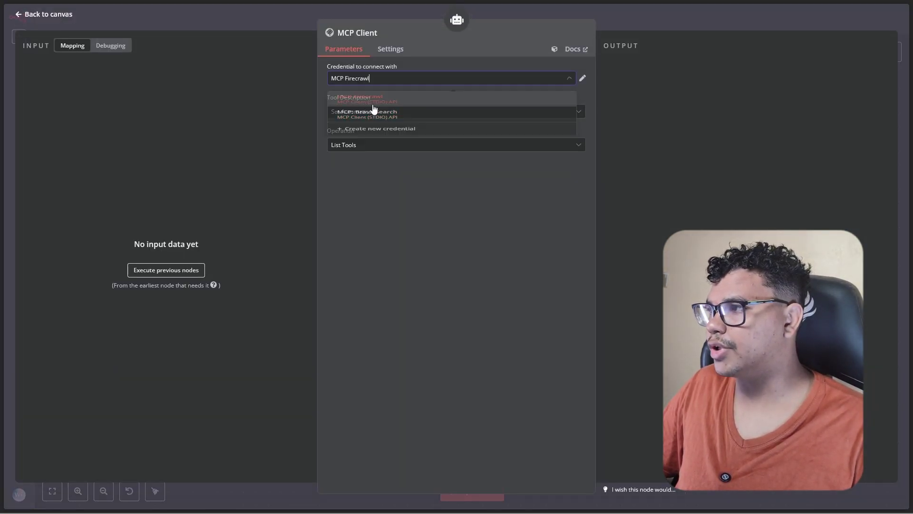
{"action": "left_click", "coordinate": [365, 128]}
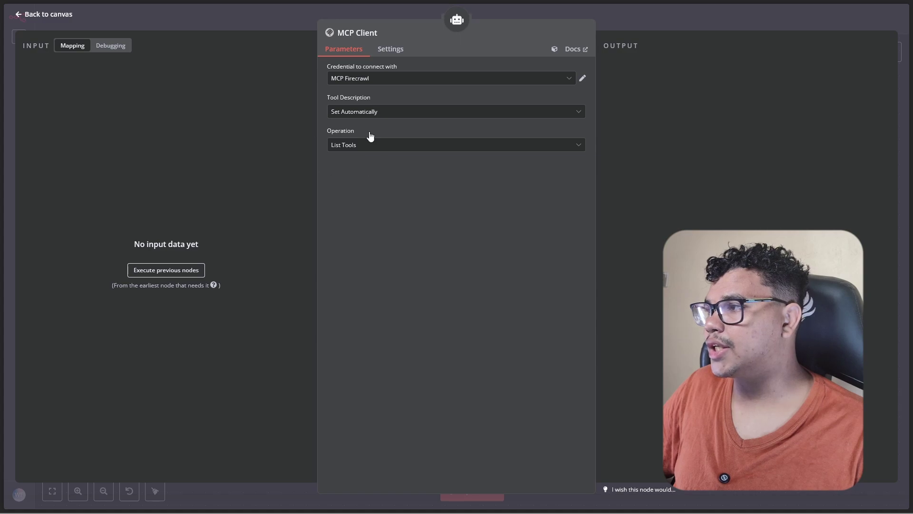
{"action": "left_click", "coordinate": [347, 142]}
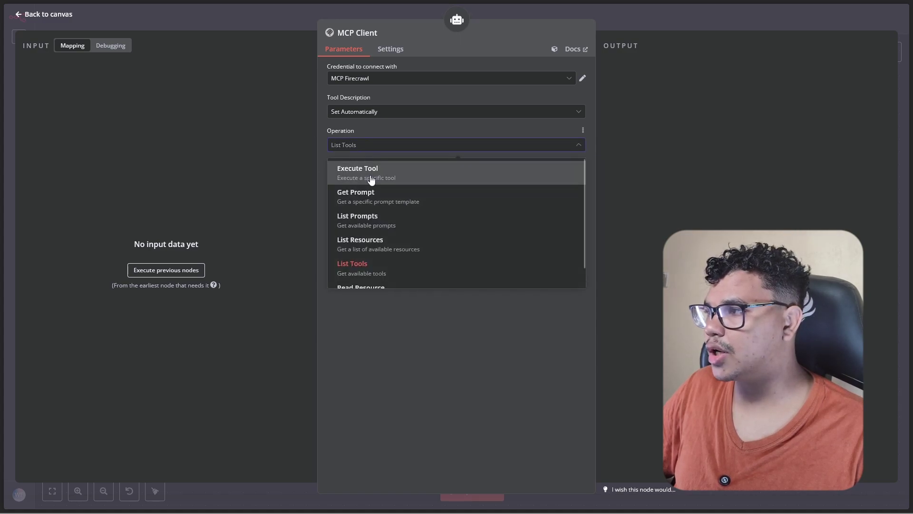
{"action": "left_click", "coordinate": [369, 176]}
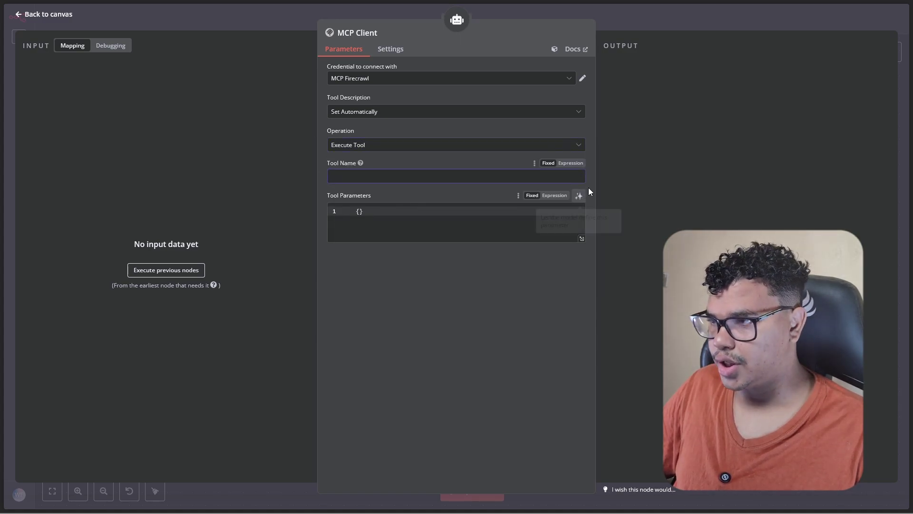
- Make the Tool Name an expression that calls $fromAI with the key "toolName" and an empty description argument
{"action": "left_click", "coordinate": [570, 163]}
{"action": "type", "text": "{"}
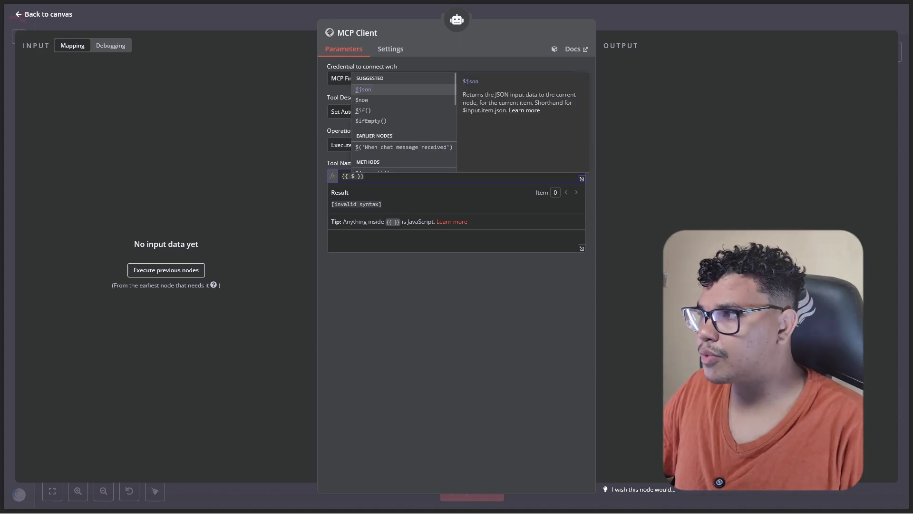
{"action": "type", "text": "{ $from"}
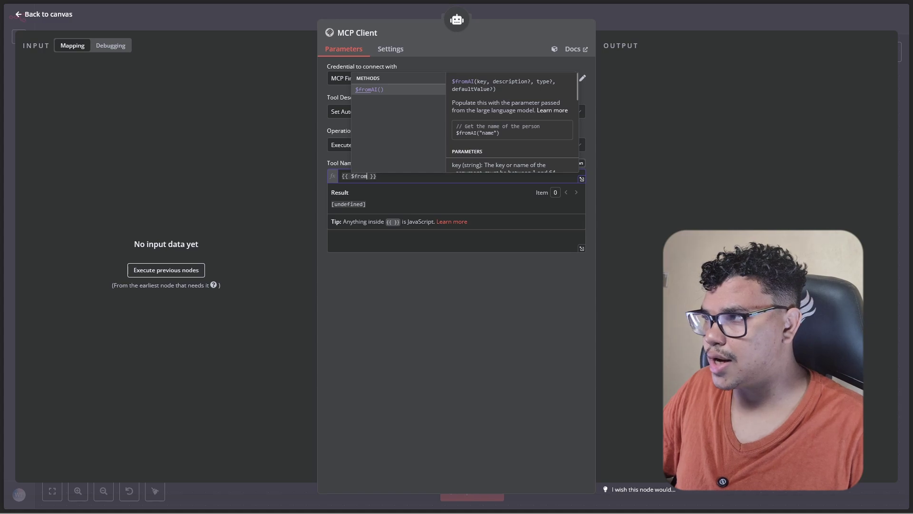
{"action": "key", "text": "Return"}
{"action": "type", "text": "\""}
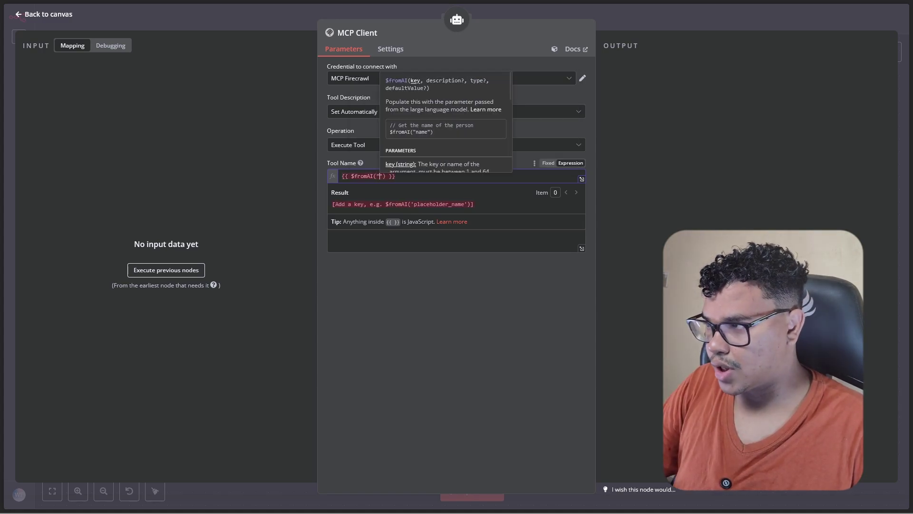
{"action": "key", "text": "Escape"}
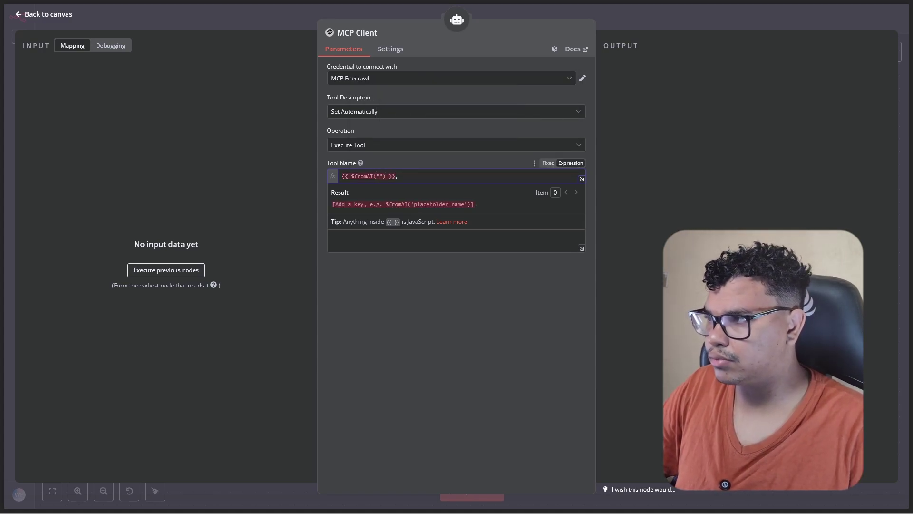
{"action": "type", "text": "\", \""}
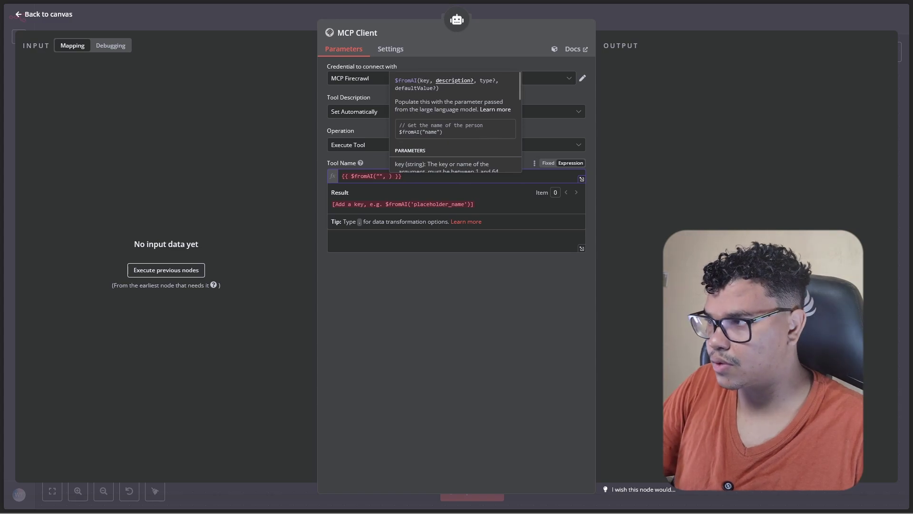
{"action": "left_click", "coordinate": [377, 176]}
{"action": "type", "text": "tol"}
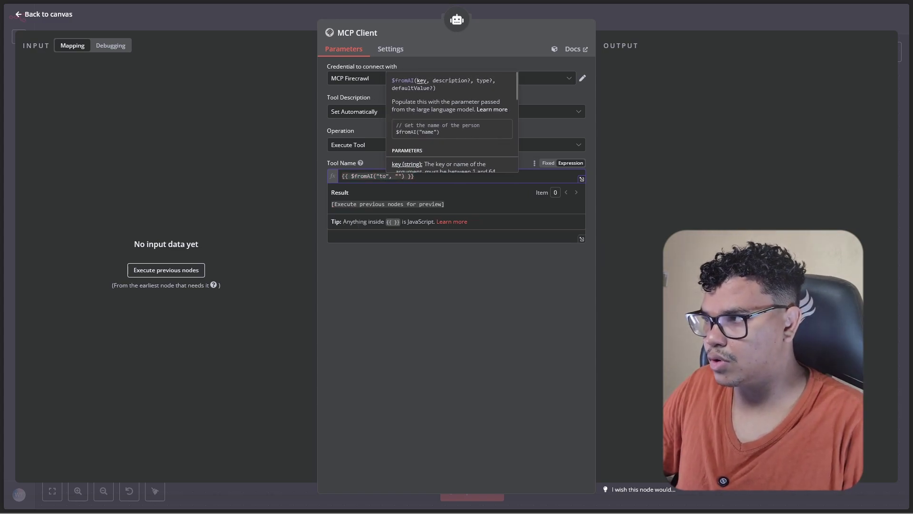
{"action": "key", "text": "BackSpace"}
{"action": "type", "text": "olN"}
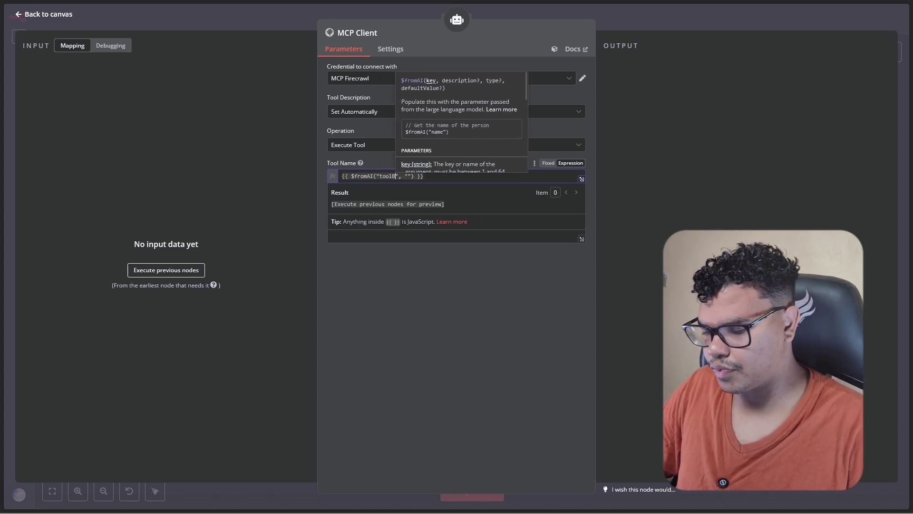
{"action": "type", "text": "ame"}
- Fill the $fromAI description with "nome da tool que sera usada" and let the model define the Tool Parameters automatically
{"action": "key", "text": "Right"}
{"action": "key", "text": "Right"}
{"action": "key", "text": "Right"}
{"action": "key", "text": "Right"}
{"action": "type", "text": "no"}
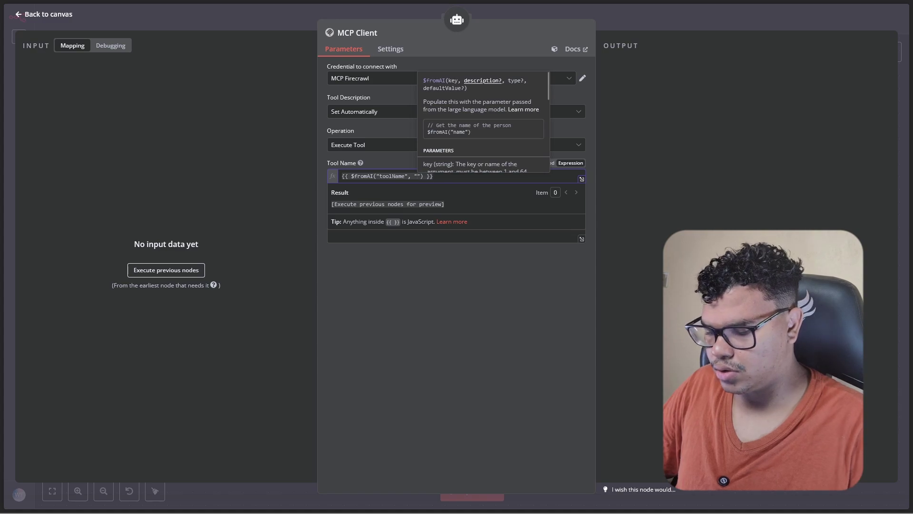
{"action": "type", "text": "me da tool que"}
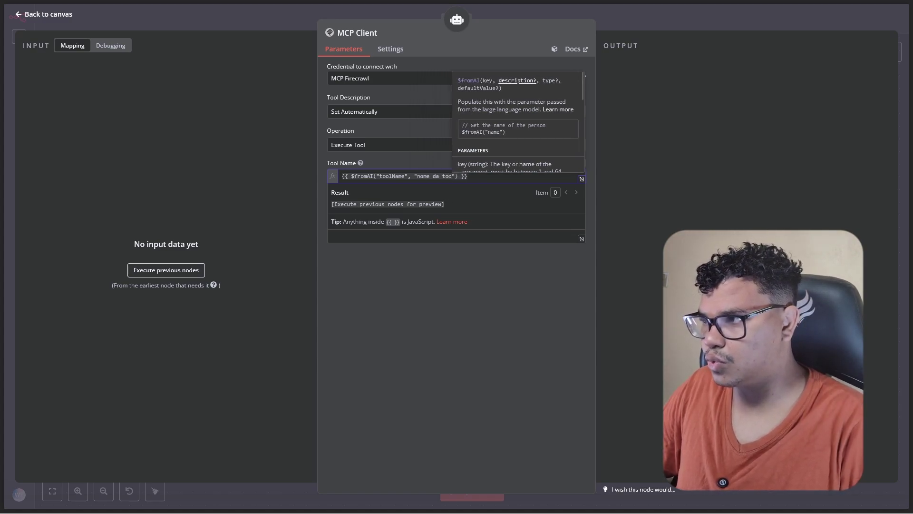
{"action": "type", "text": " sera usada"}
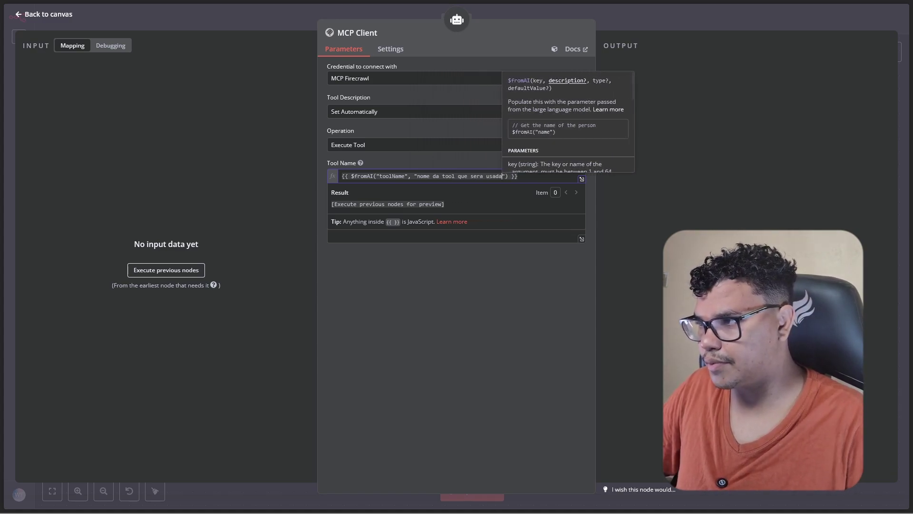
{"action": "left_click", "coordinate": [465, 275]}
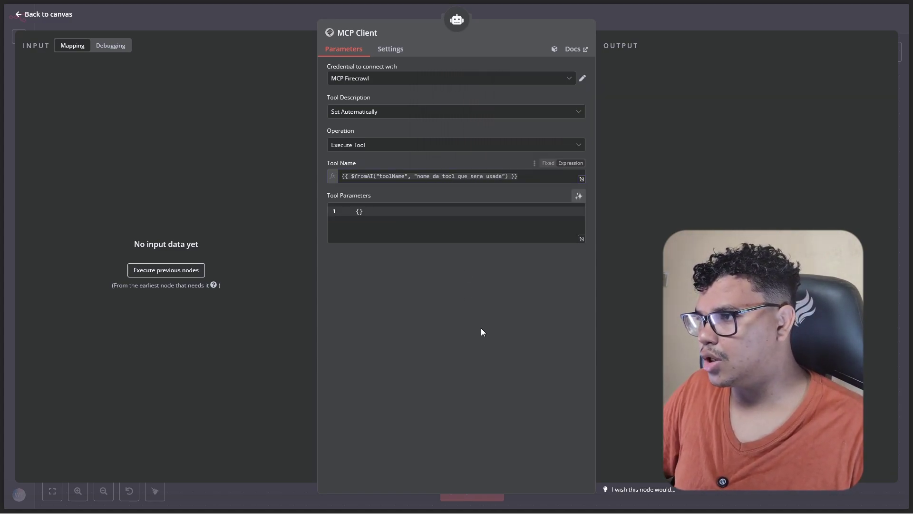
{"action": "left_click", "coordinate": [580, 197]}
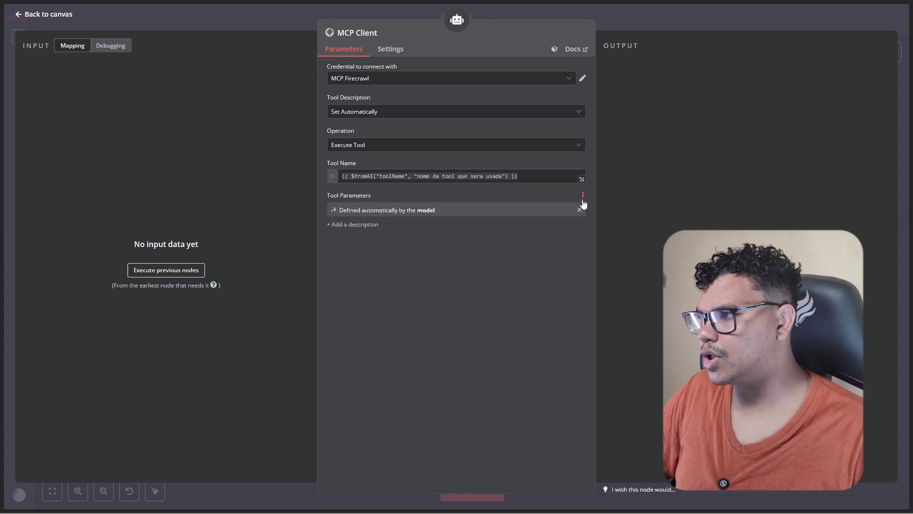
- Rename this MCP Client node to "Firecrawl Execute" and return to the canvas
{"action": "left_click", "coordinate": [373, 33]}
{"action": "key", "text": "ctrl+a"}
{"action": "type", "text": "Firec"}
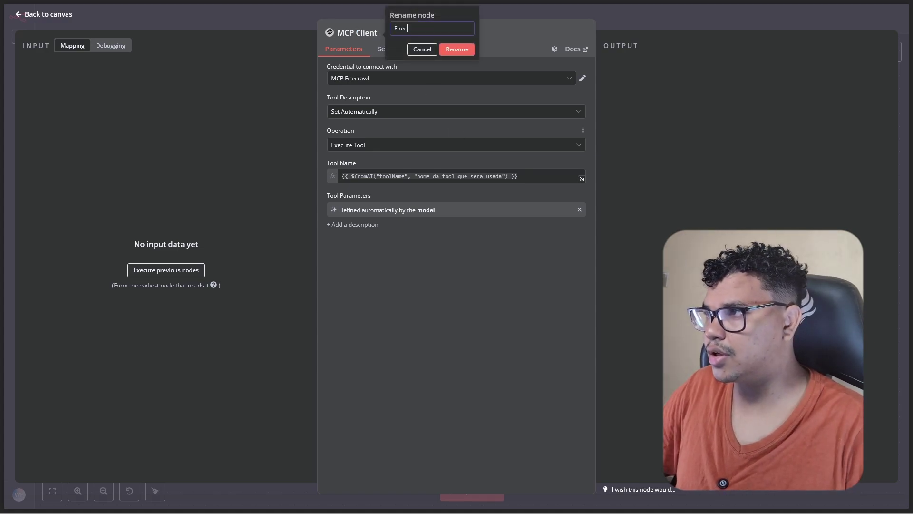
{"action": "type", "text": "rawl"}
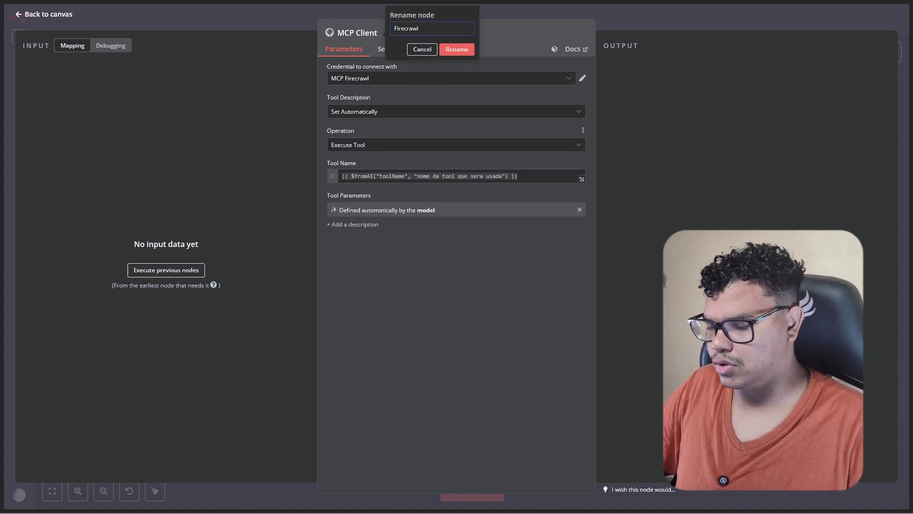
{"action": "type", "text": " Ex"}
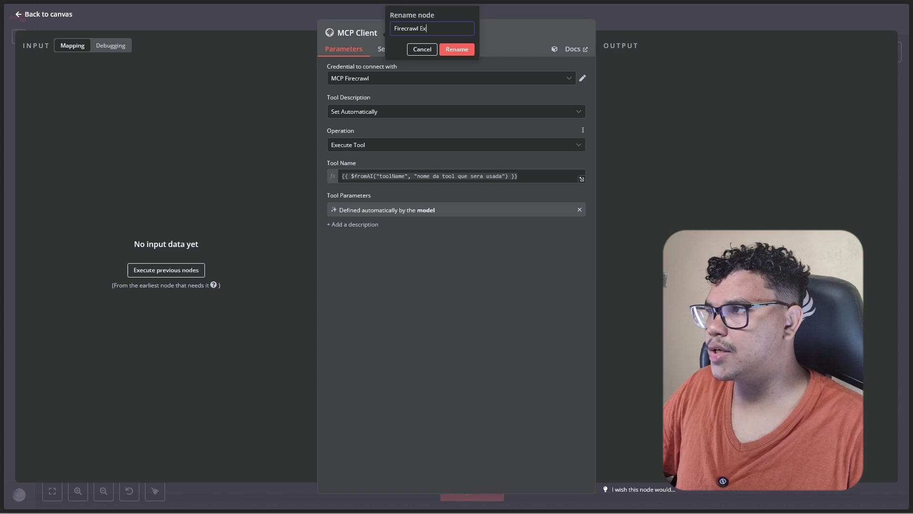
{"action": "type", "text": "ecute"}
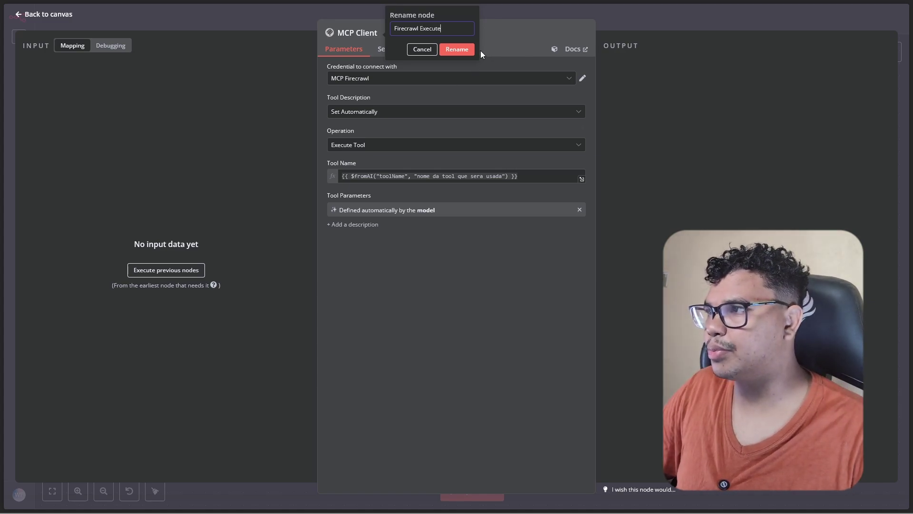
{"action": "key", "text": "Return"}
{"action": "key", "text": "Escape"}
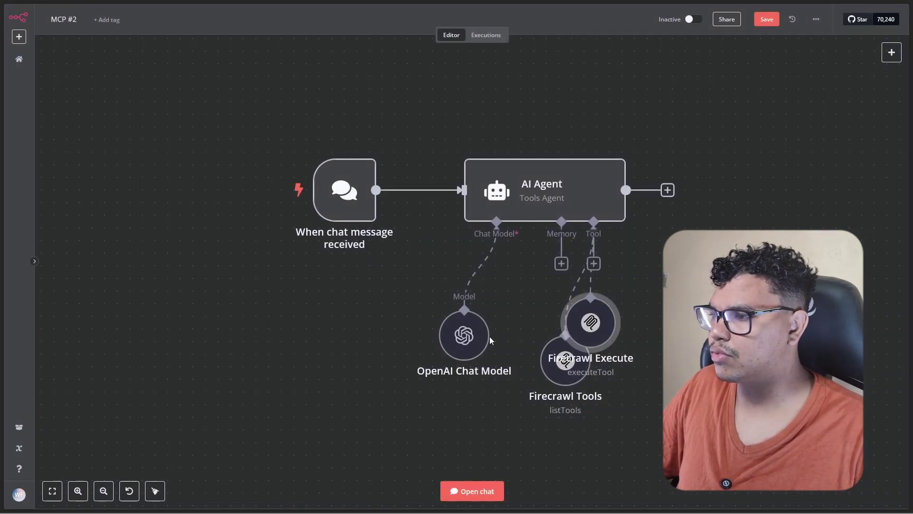
- Move the Firecrawl Execute node clear of Firecrawl Tools, to its right, and save the workflow
{"action": "left_click_drag", "start_coordinate": [571, 382], "coordinate": [634, 419]}
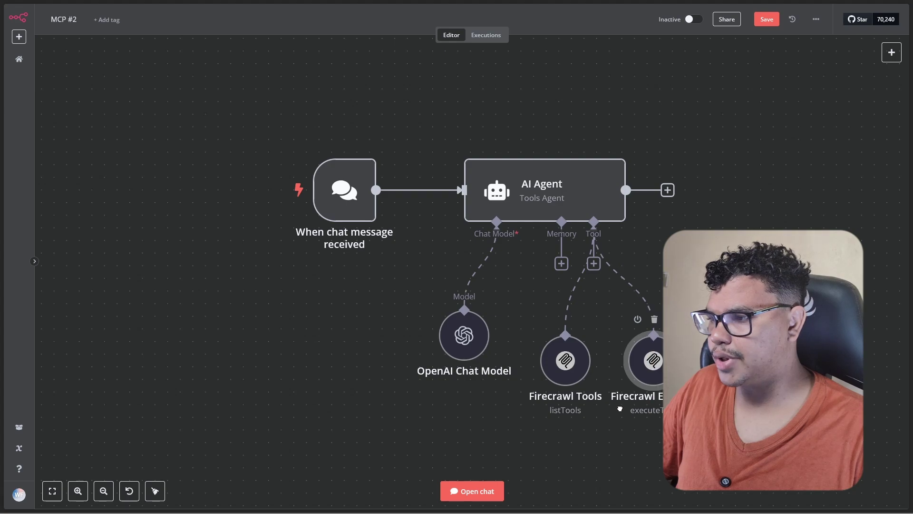
{"action": "key", "text": "ctrl+s"}
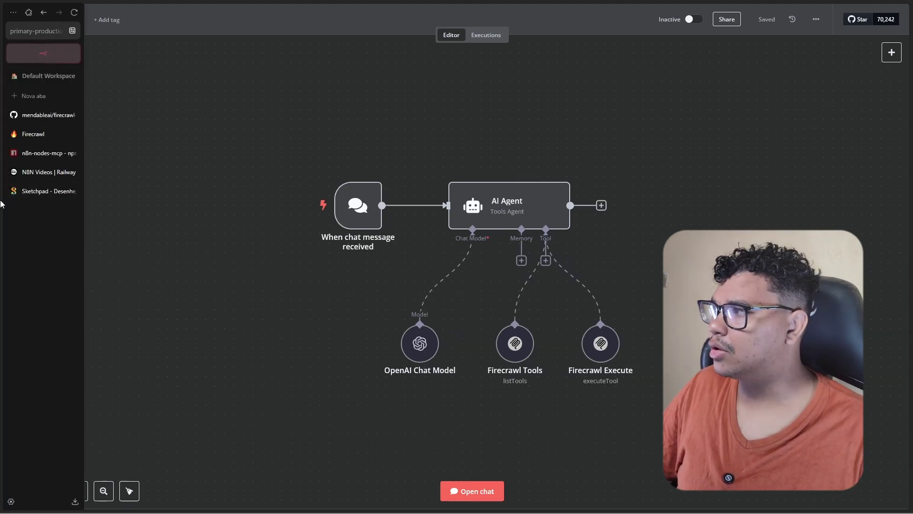
- Copy the address of the open Firecrawl pricing page and return to the n8n workflow
{"action": "left_click", "coordinate": [30, 135]}
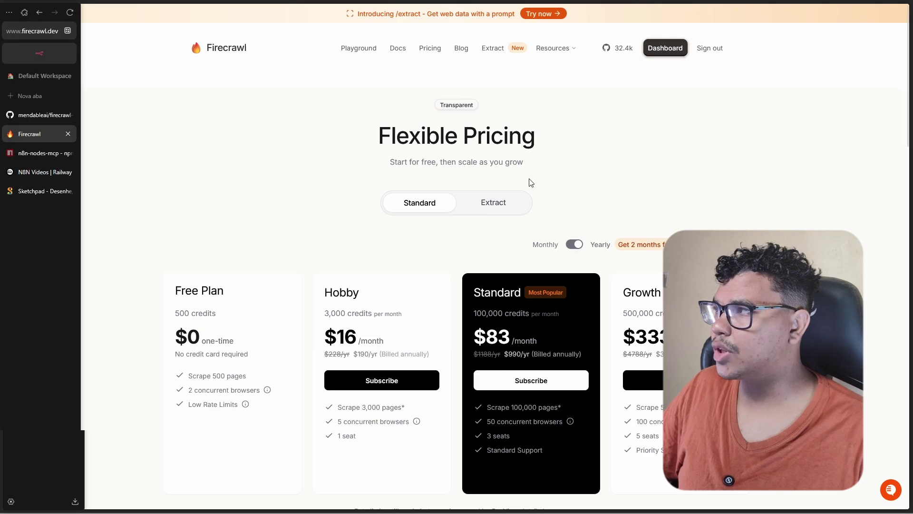
{"action": "mouse_move", "coordinate": [4, 33]}
{"action": "left_click", "coordinate": [36, 27]}
{"action": "key", "text": "ctrl+c"}
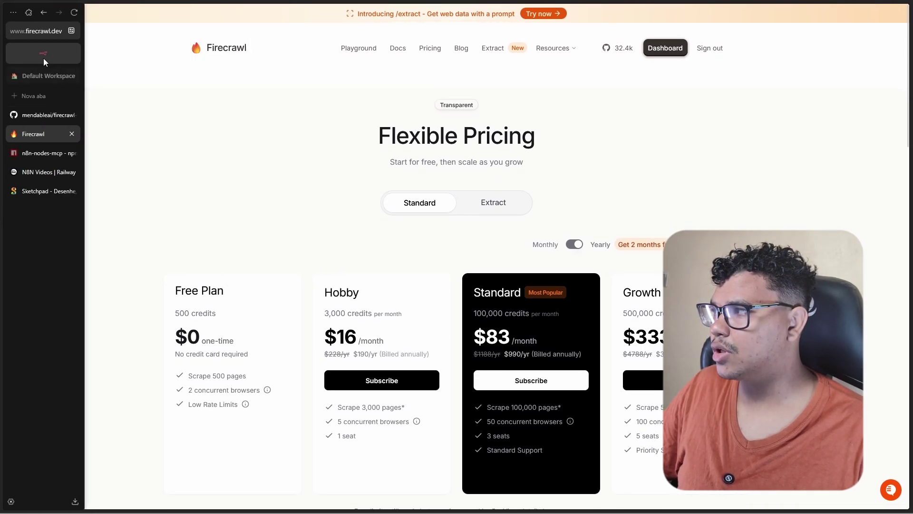
{"action": "left_click", "coordinate": [44, 56]}
{"action": "left_click", "coordinate": [466, 495]}
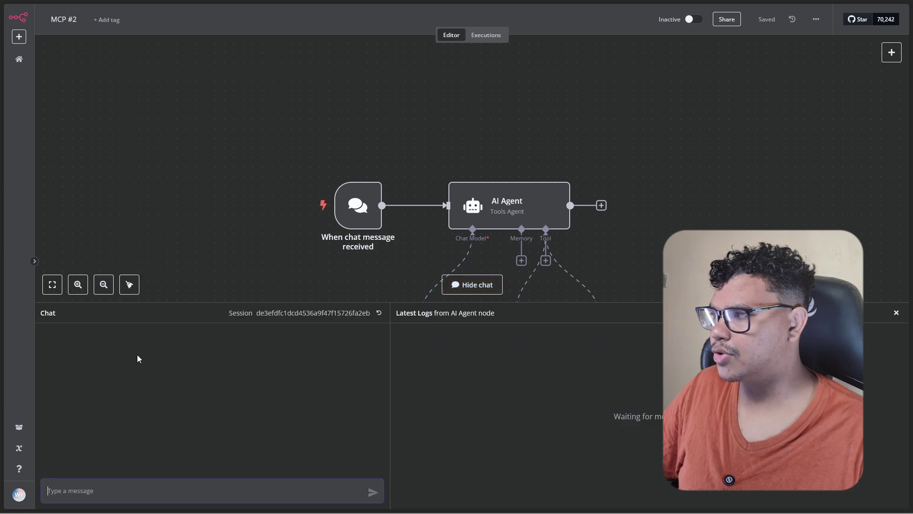
{"action": "left_click", "coordinate": [53, 284]}
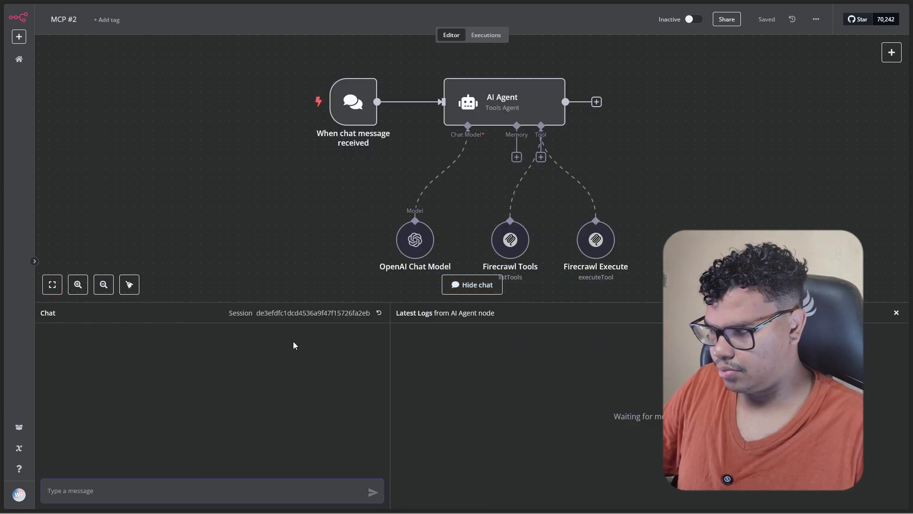
{"action": "type", "text": "Me liste os"}
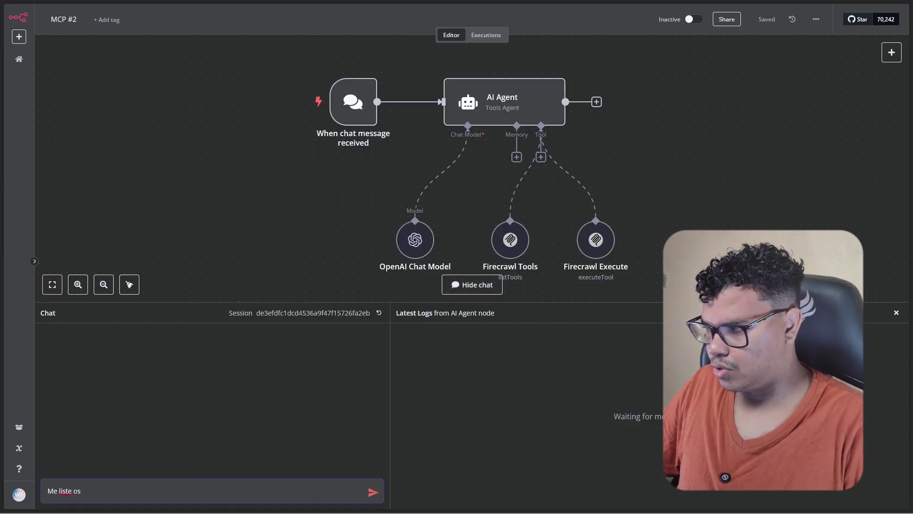
{"action": "type", "text": " preços"}
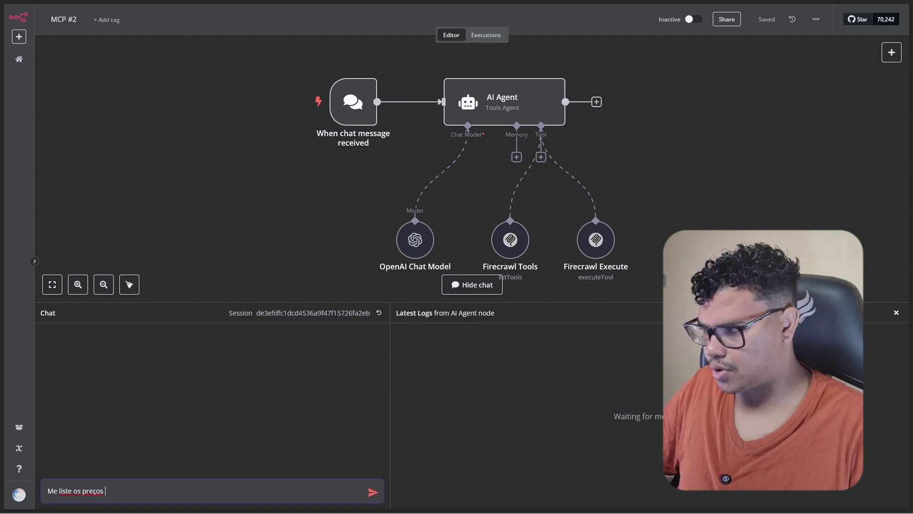
{"action": "type", "text": " do site"}
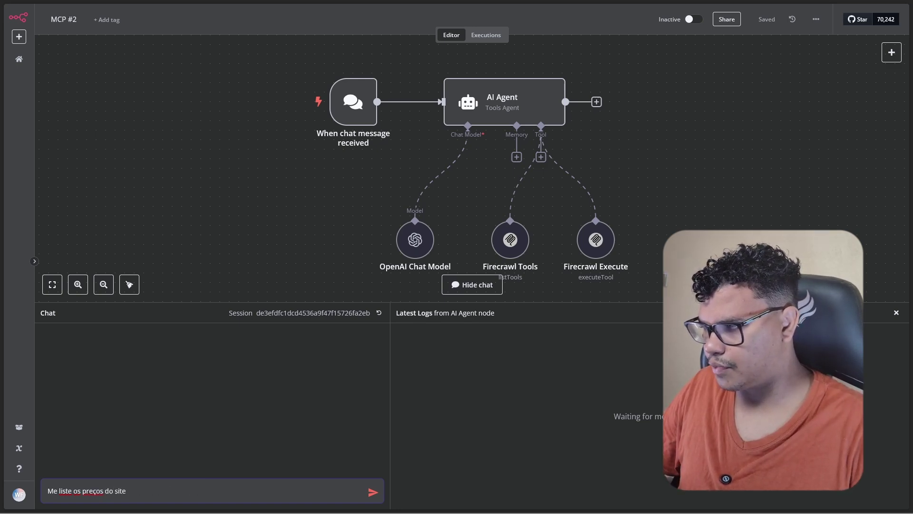
{"action": "key", "text": "ctrl+v"}
{"action": "key", "text": "Return"}
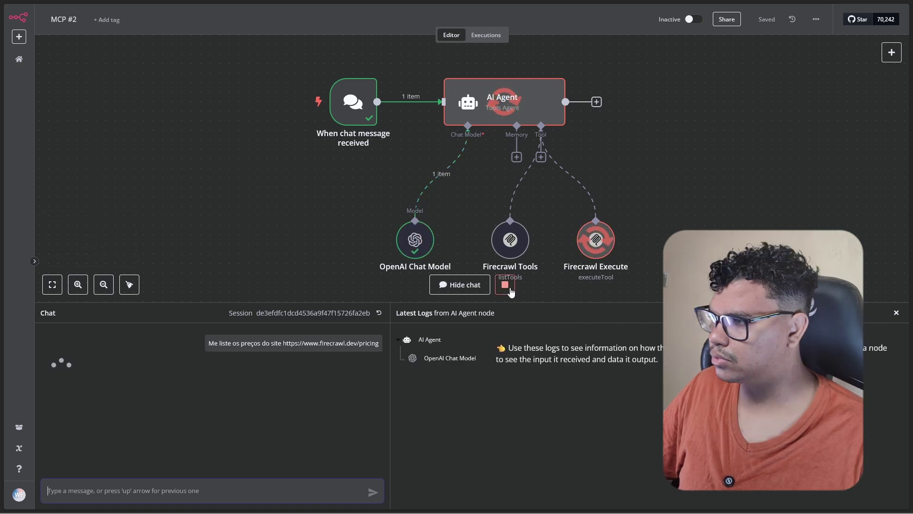
- Stop the running execution and check the exact name of the Firecrawl Tools node
{"action": "left_click_drag", "start_coordinate": [519, 305], "coordinate": [559, 336]}
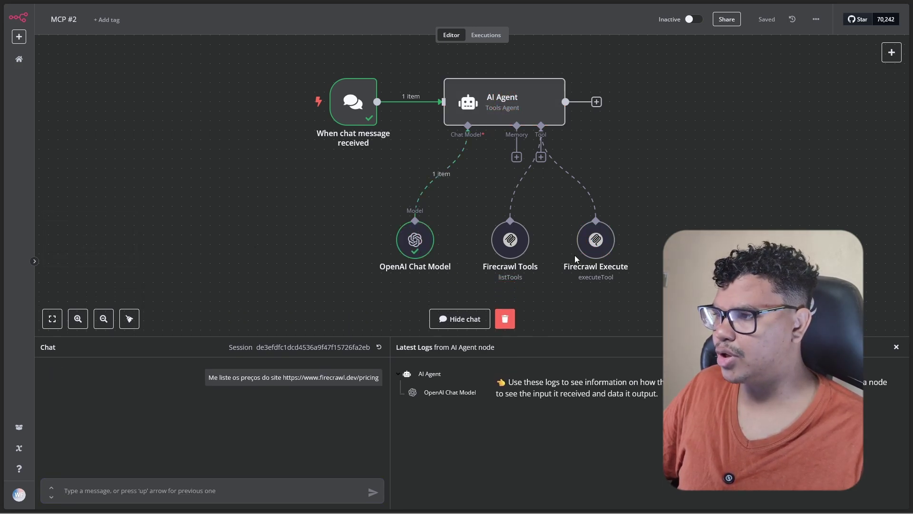
{"action": "double_click", "coordinate": [520, 254]}
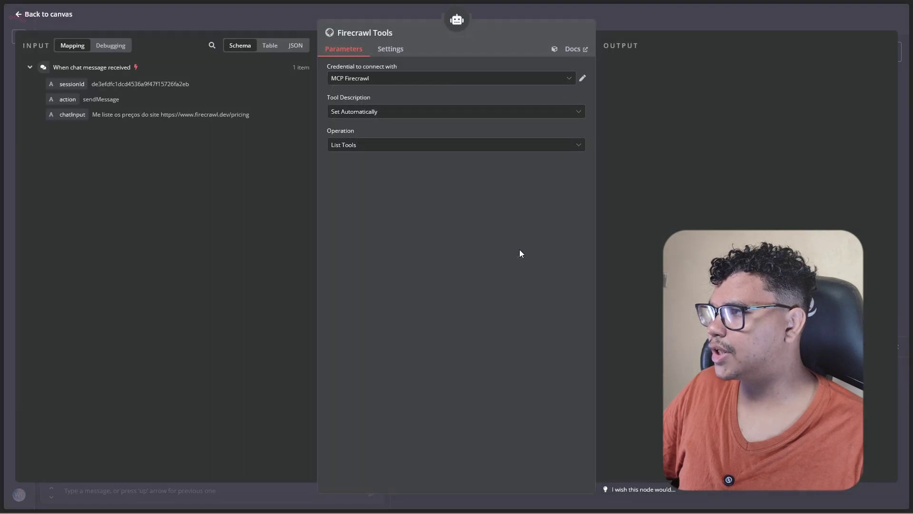
{"action": "left_click", "coordinate": [350, 34]}
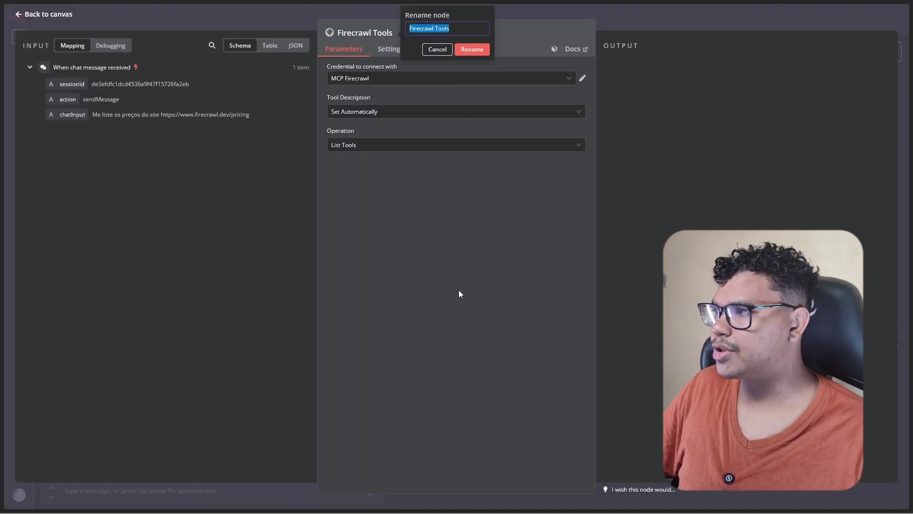
{"action": "key", "text": "Escape"}
- Add a Portuguese System Message telling the AI Agent to check its web scraping tools with "Firecrawl Tools" and use them with "Firecrawl Execute", and save
{"action": "double_click", "coordinate": [459, 105]}
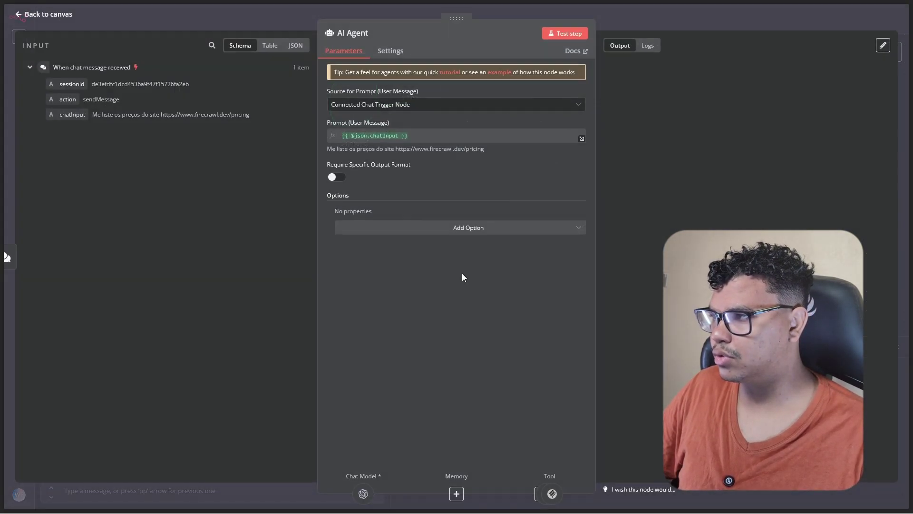
{"action": "left_click", "coordinate": [386, 229]}
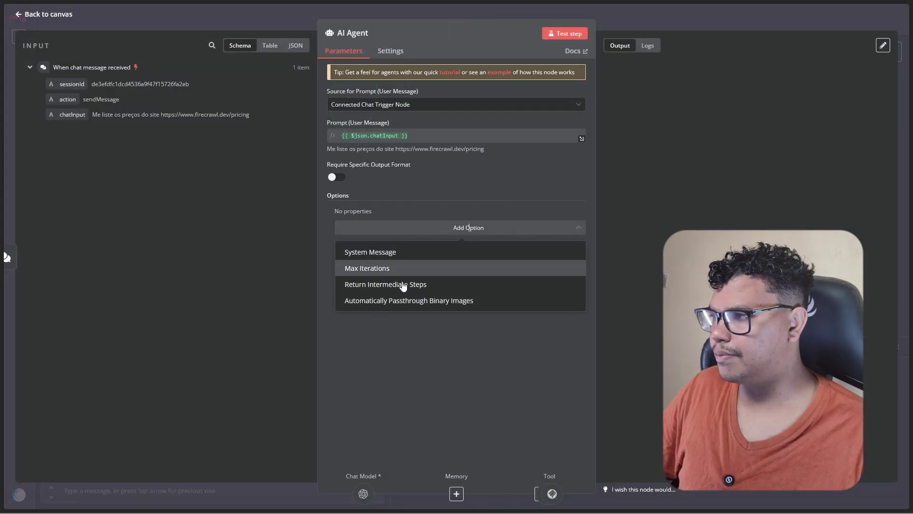
{"action": "left_click", "coordinate": [397, 257]}
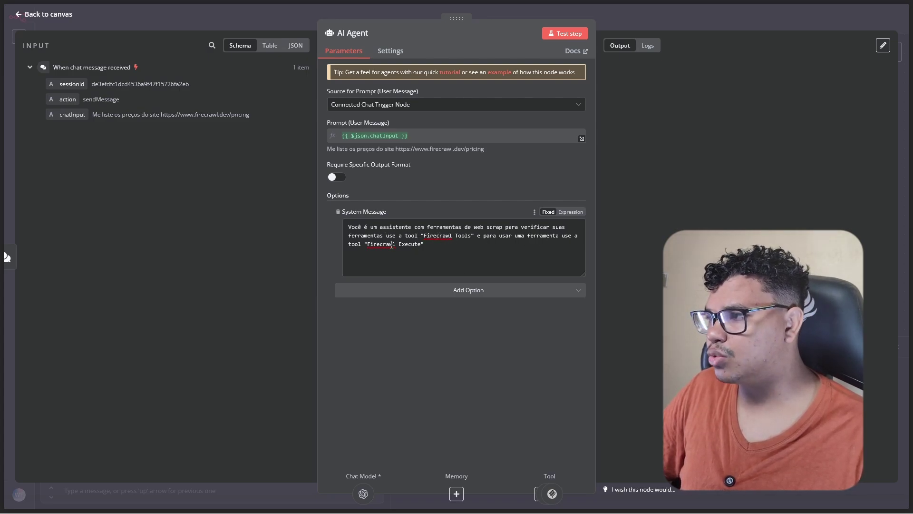
{"action": "key", "text": "Escape"}
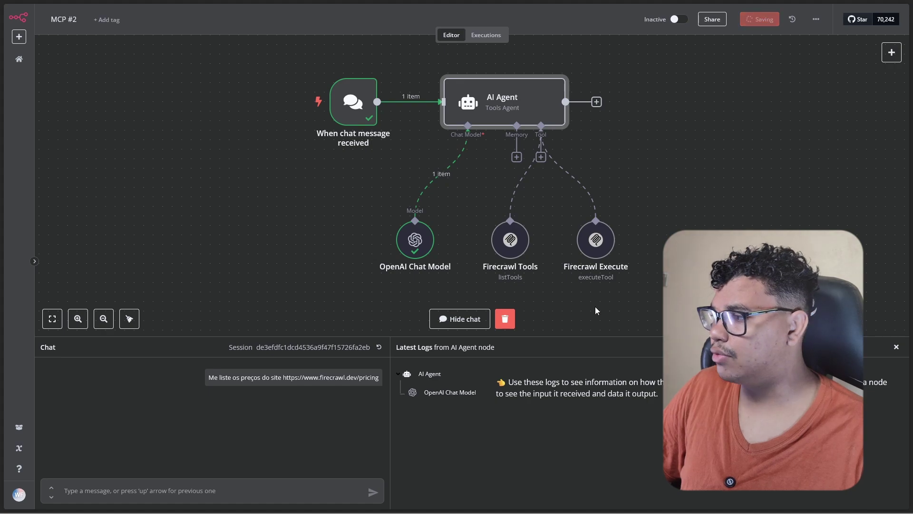
- Resend the pricing question in the chat and examine the second Firecrawl Execute call's input and output in the logs
{"action": "left_click", "coordinate": [384, 371]}
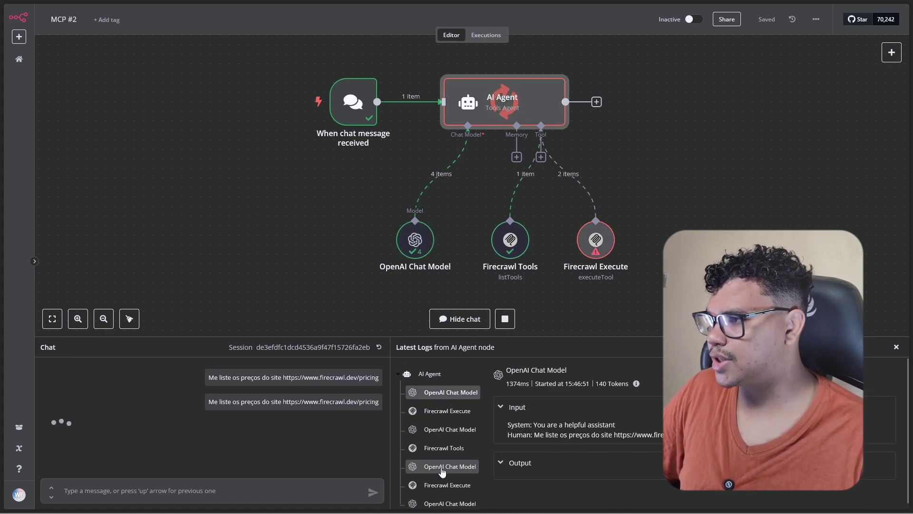
{"action": "scroll", "coordinate": [449, 457], "scroll_direction": "down", "scroll_amount": 1}
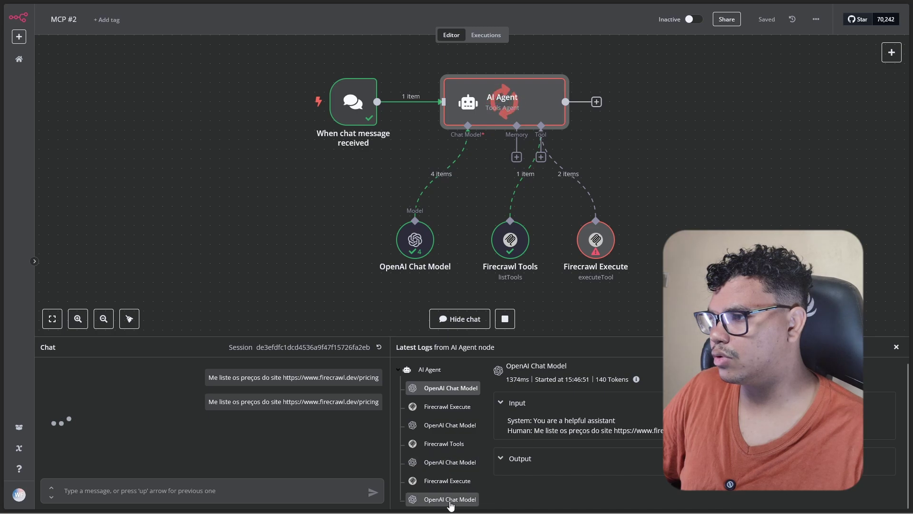
{"action": "left_click", "coordinate": [449, 481]}
{"action": "scroll", "coordinate": [581, 452], "scroll_direction": "down", "scroll_amount": 2}
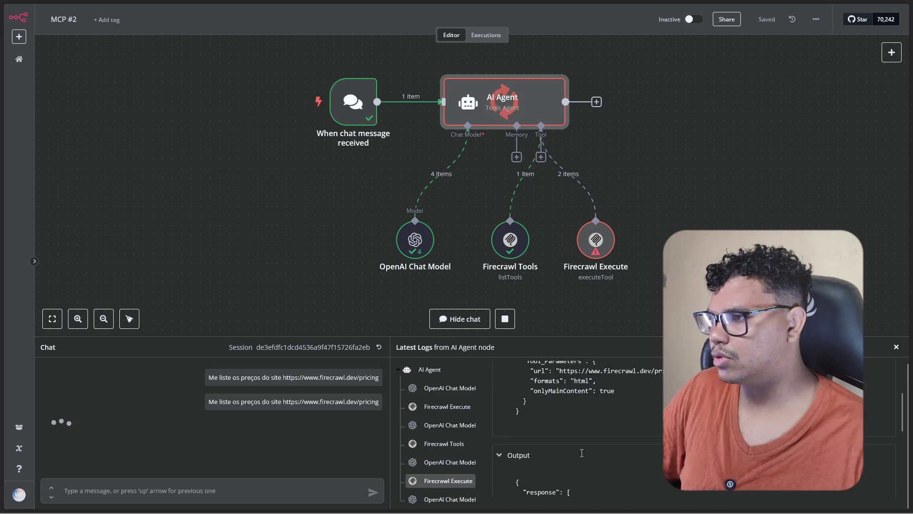
{"action": "scroll", "coordinate": [581, 453], "scroll_direction": "down", "scroll_amount": 4}
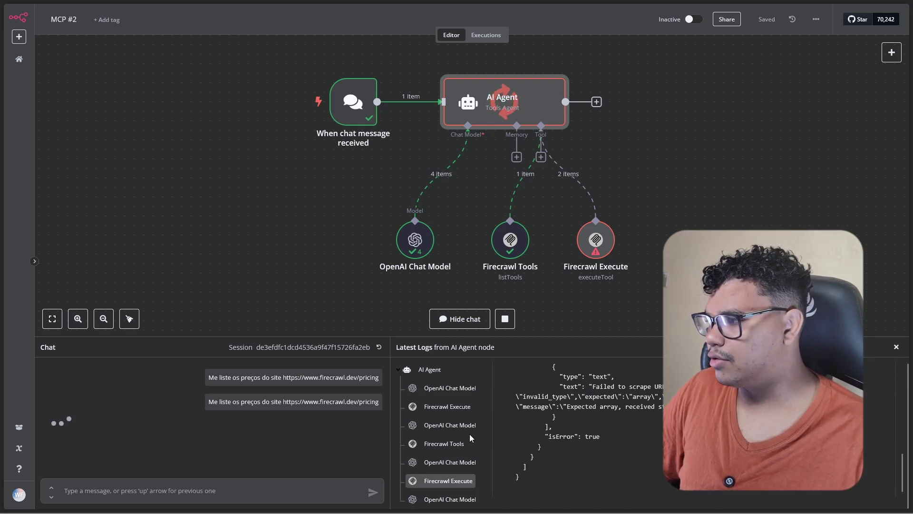
- Examine the tool list and parameter schemas in the Firecrawl Tools log output
{"action": "left_click", "coordinate": [449, 443]}
{"action": "scroll", "coordinate": [577, 447], "scroll_direction": "up", "scroll_amount": 5}
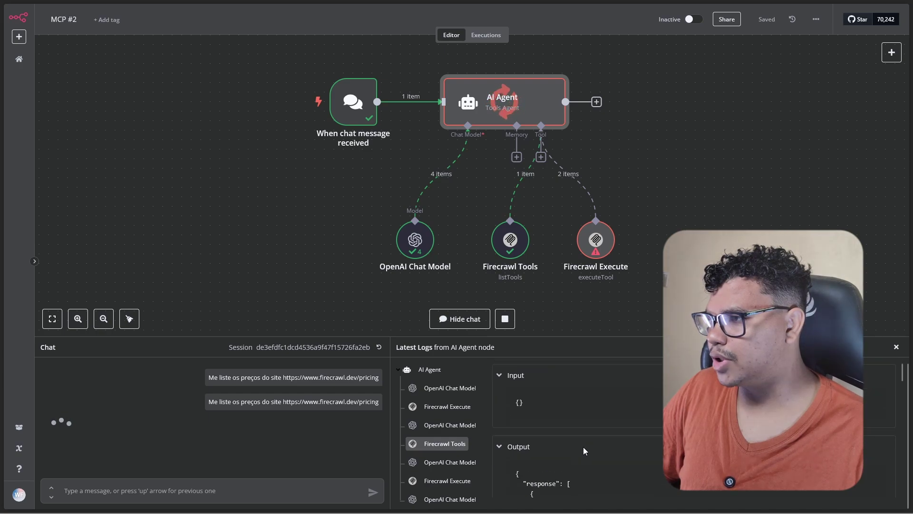
{"action": "scroll", "coordinate": [584, 451], "scroll_direction": "down", "scroll_amount": 3}
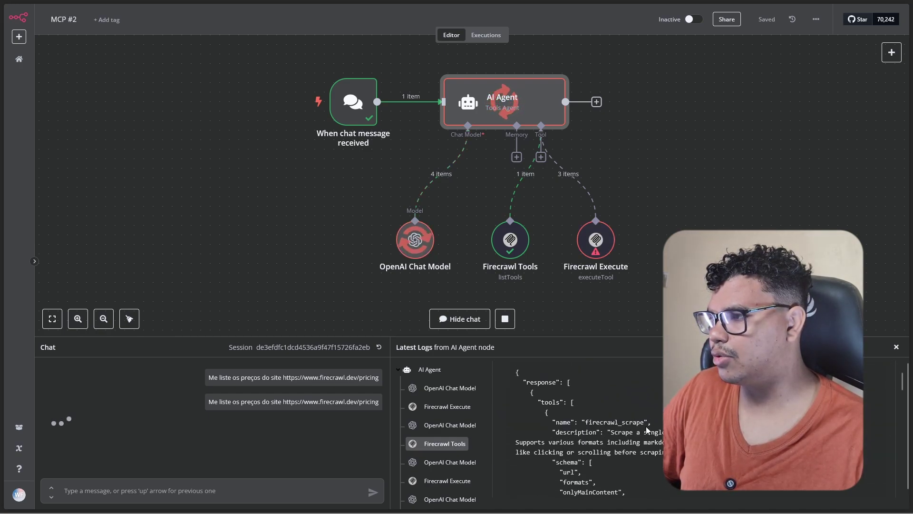
{"action": "scroll", "coordinate": [638, 435], "scroll_direction": "down", "scroll_amount": 6}
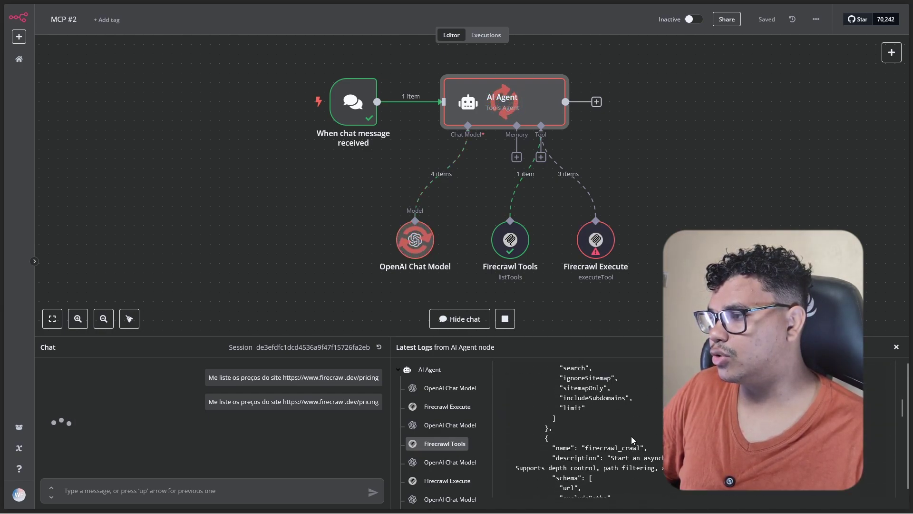
{"action": "scroll", "coordinate": [632, 436], "scroll_direction": "down", "scroll_amount": 8}
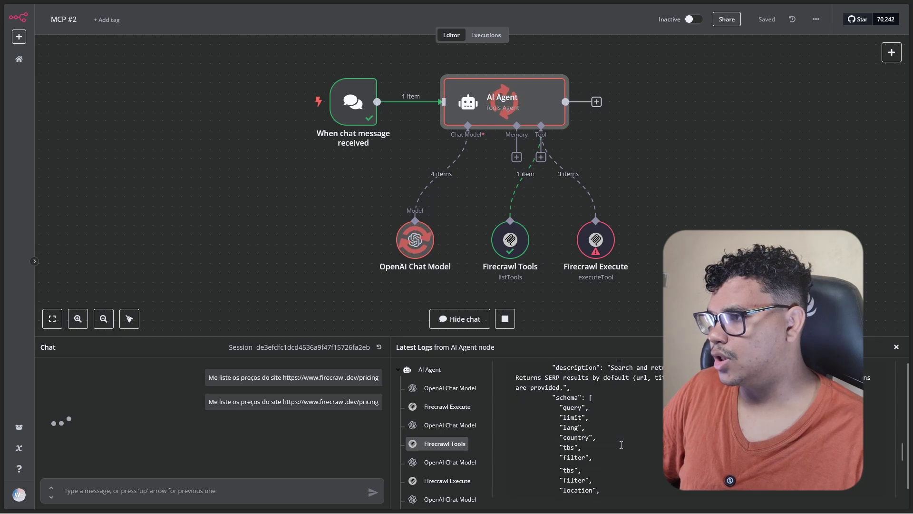
{"action": "scroll", "coordinate": [621, 445], "scroll_direction": "down", "scroll_amount": 6}
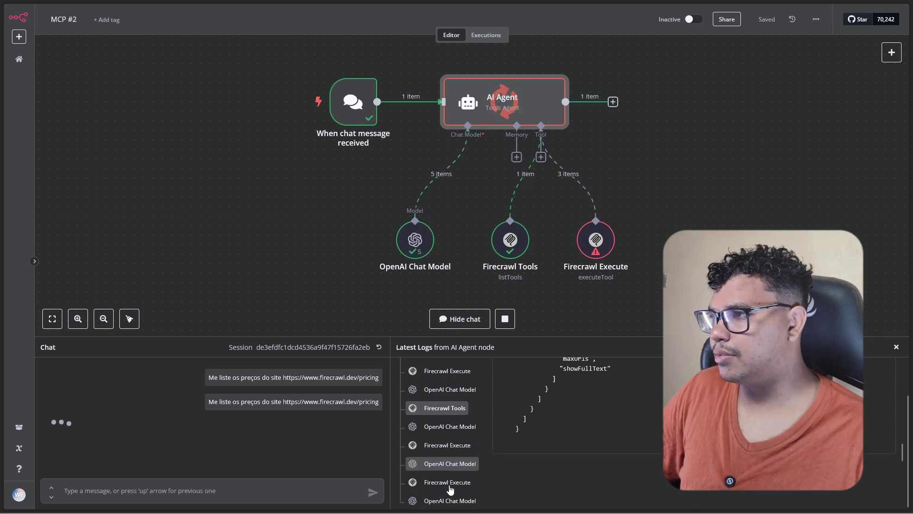
- Enlarge the chat panel to read the pricing answer and examine the last Firecrawl Execute call's log
{"action": "scroll", "coordinate": [190, 456], "scroll_direction": "down", "scroll_amount": 2}
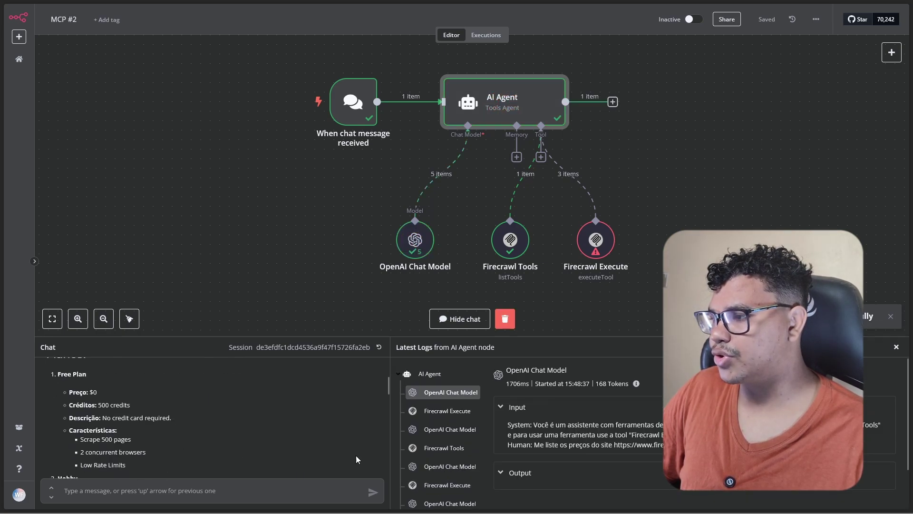
{"action": "scroll", "coordinate": [473, 466], "scroll_direction": "down", "scroll_amount": 1}
{"action": "left_click_drag", "start_coordinate": [296, 337], "coordinate": [299, 242]}
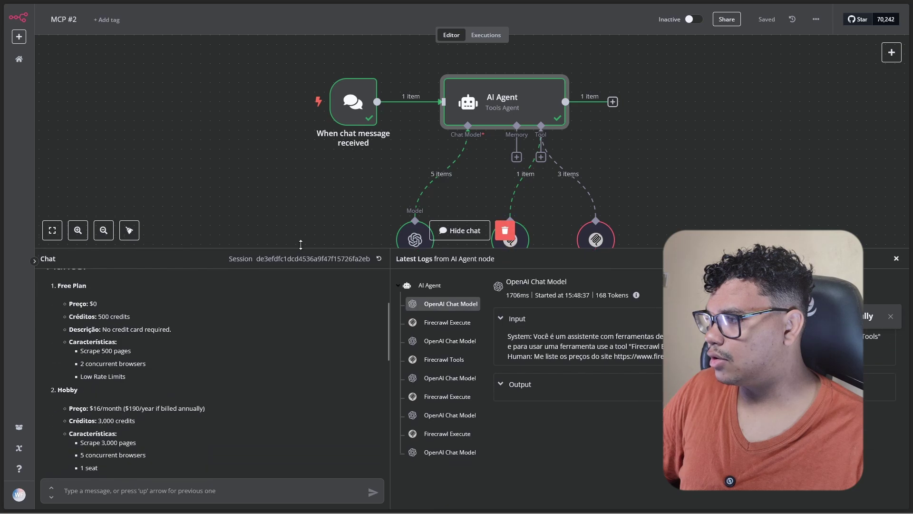
{"action": "left_click", "coordinate": [463, 428]}
{"action": "scroll", "coordinate": [607, 440], "scroll_direction": "down", "scroll_amount": 3}
{"action": "scroll", "coordinate": [593, 427], "scroll_direction": "up", "scroll_amount": 3}
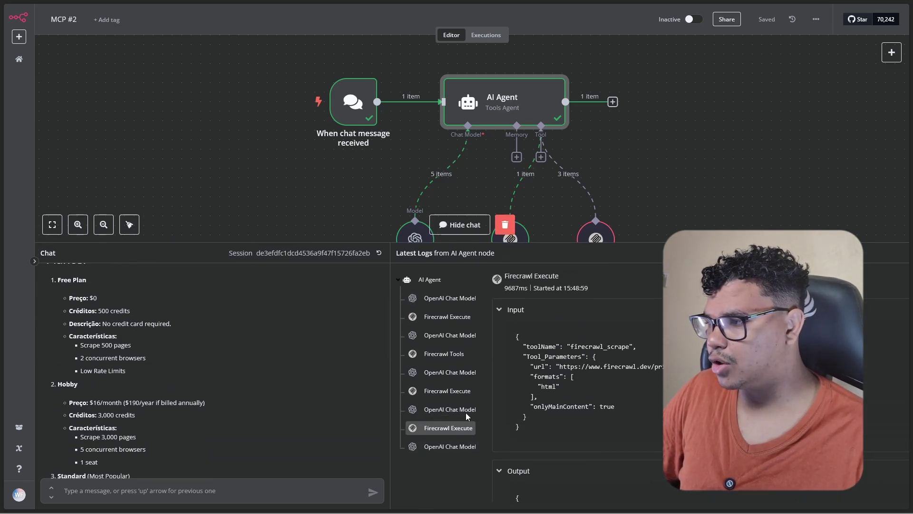
- Examine the output of the second Firecrawl Execute call for its scrape error, and shrink the chat panel slightly
{"action": "left_click", "coordinate": [464, 409]}
{"action": "left_click", "coordinate": [459, 391]}
{"action": "scroll", "coordinate": [604, 428], "scroll_direction": "down", "scroll_amount": 3}
{"action": "scroll", "coordinate": [604, 428], "scroll_direction": "down", "scroll_amount": 3}
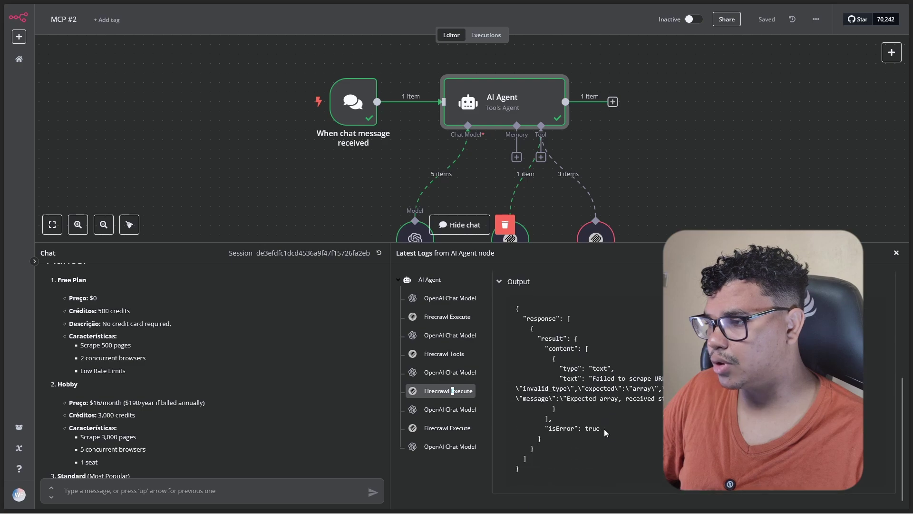
{"action": "scroll", "coordinate": [595, 381], "scroll_direction": "up", "scroll_amount": 1}
{"action": "left_click_drag", "start_coordinate": [562, 248], "coordinate": [554, 269]}
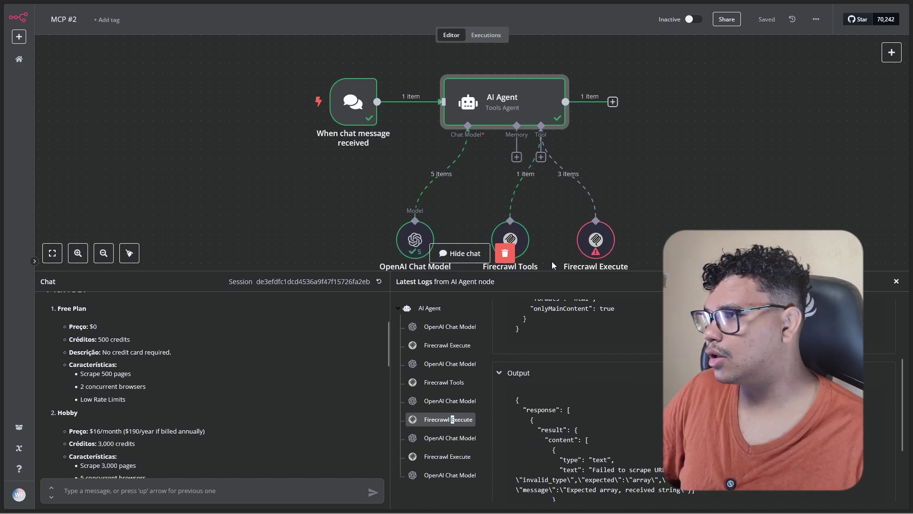
- Review the AI Agent's System Message and inspect the first Firecrawl Execute call's input and error in the logs
{"action": "double_click", "coordinate": [504, 102]}
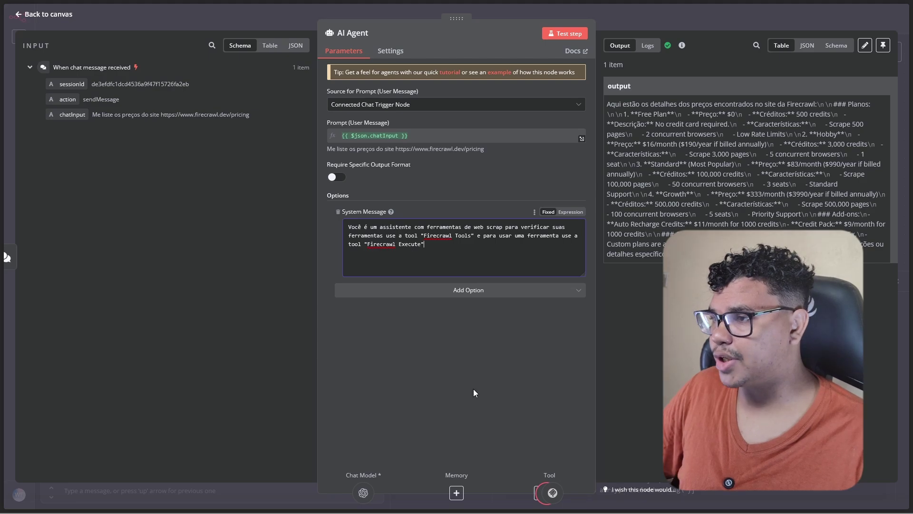
{"action": "key", "text": "Escape"}
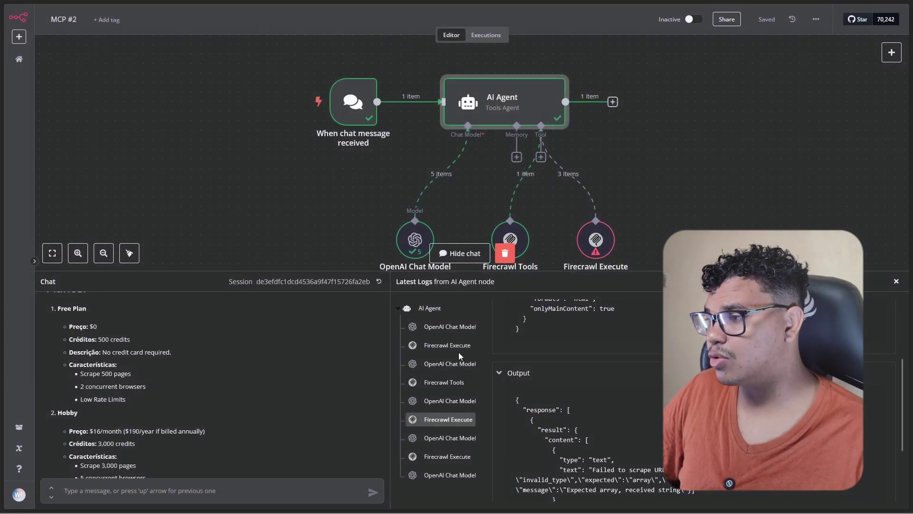
{"action": "left_click", "coordinate": [457, 347]}
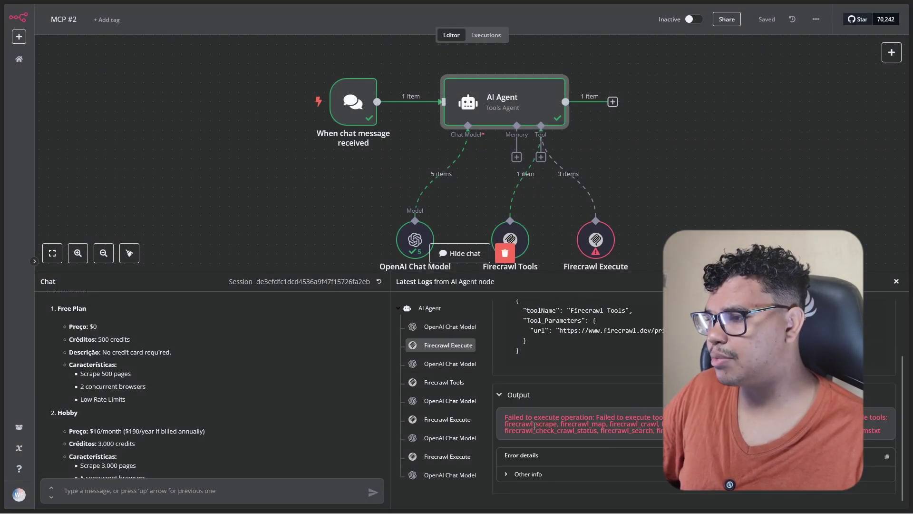
{"action": "scroll", "coordinate": [607, 386], "scroll_direction": "up", "scroll_amount": 3}
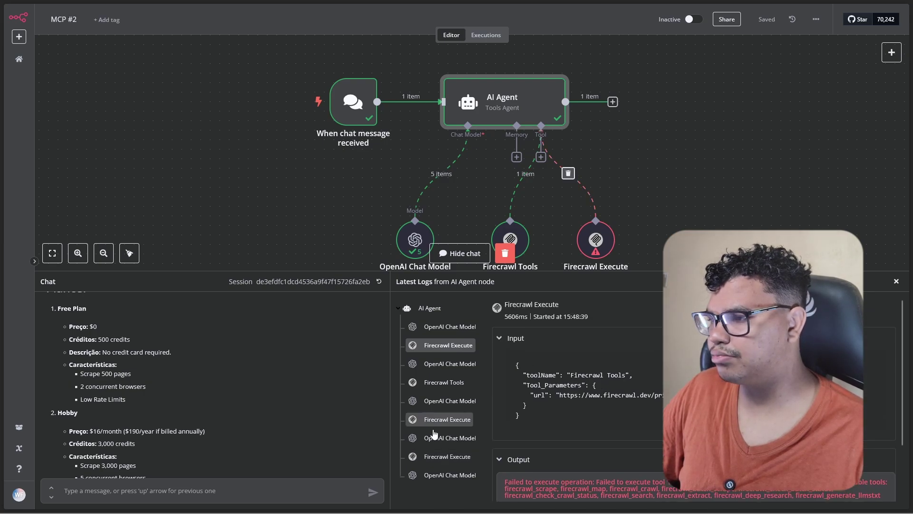
- Inspect the final OpenAI Chat Model call's log and read the chat answer through to its end
{"action": "left_click", "coordinate": [439, 476]}
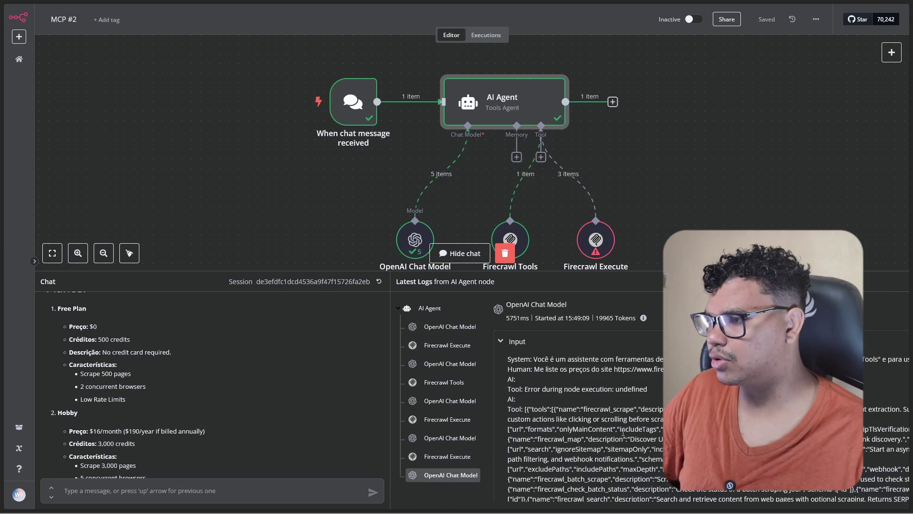
{"action": "scroll", "coordinate": [623, 432], "scroll_direction": "down", "scroll_amount": 10}
{"action": "scroll", "coordinate": [218, 440], "scroll_direction": "down", "scroll_amount": 10}
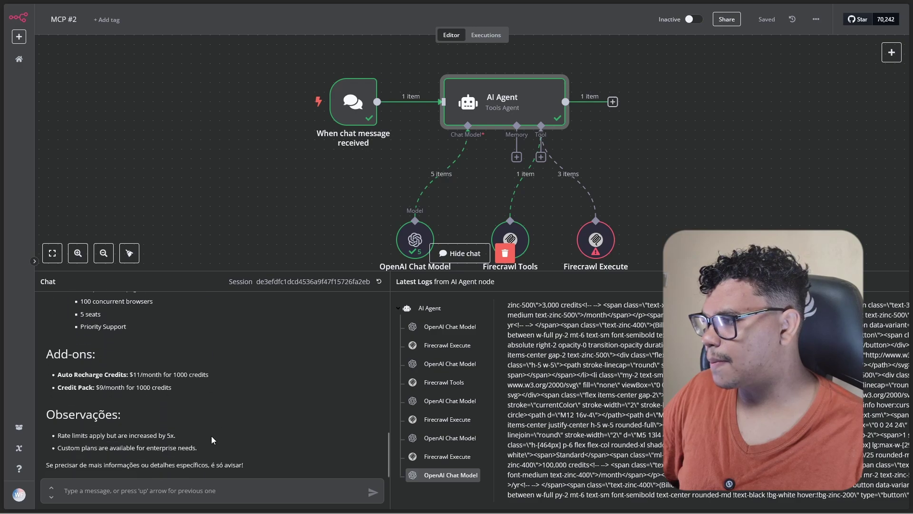
- Reread the Firecrawl pricing answer in the chat from the Free Plan through the remaining plans
{"action": "scroll", "coordinate": [212, 435], "scroll_direction": "up", "scroll_amount": 15}
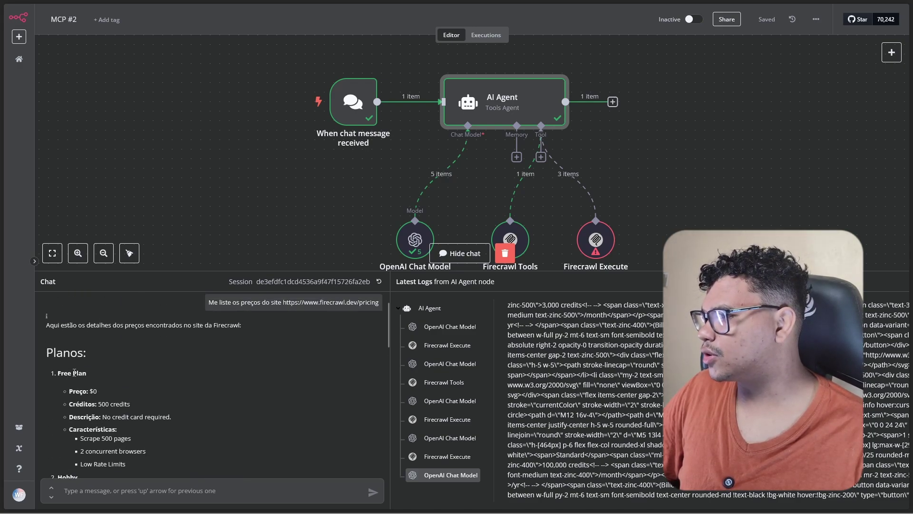
{"action": "scroll", "coordinate": [86, 402], "scroll_direction": "down", "scroll_amount": 2}
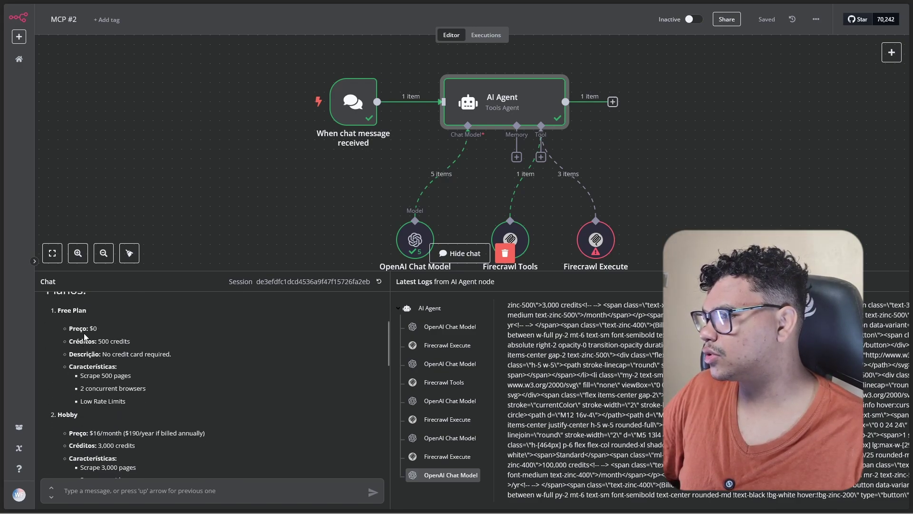
{"action": "scroll", "coordinate": [126, 347], "scroll_direction": "down", "scroll_amount": 7}
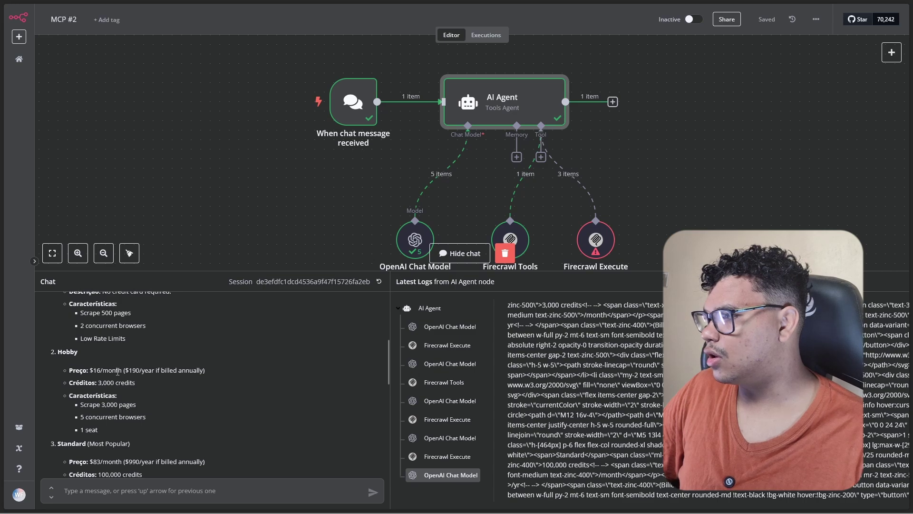
{"action": "scroll", "coordinate": [135, 364], "scroll_direction": "down", "scroll_amount": 6}
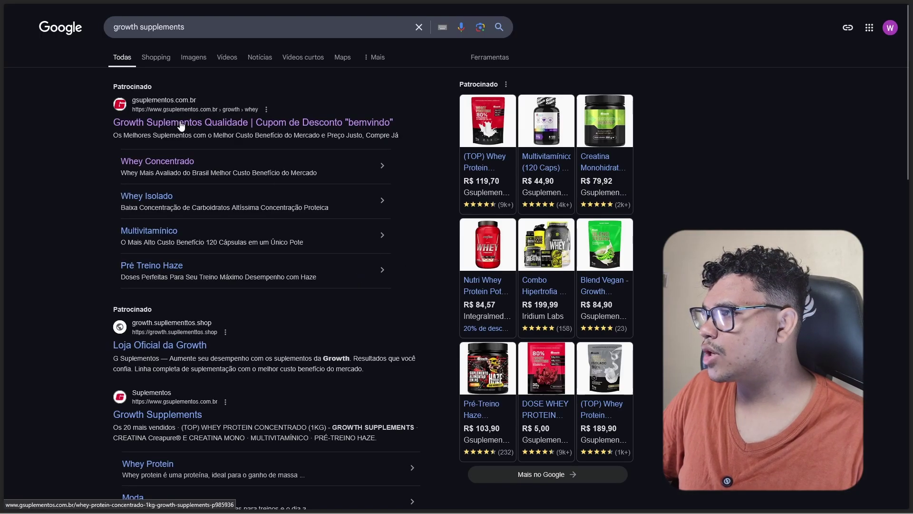
- Open the sponsored Growth Suplementos result, copy the whey protein product page's URL and return to the n8n workflow
{"action": "left_click", "coordinate": [180, 122]}
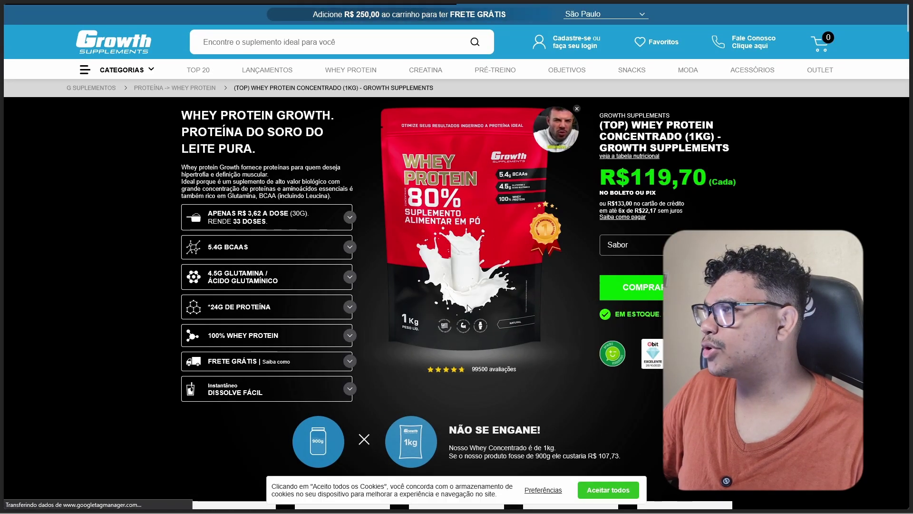
{"action": "mouse_move", "coordinate": [7, 304]}
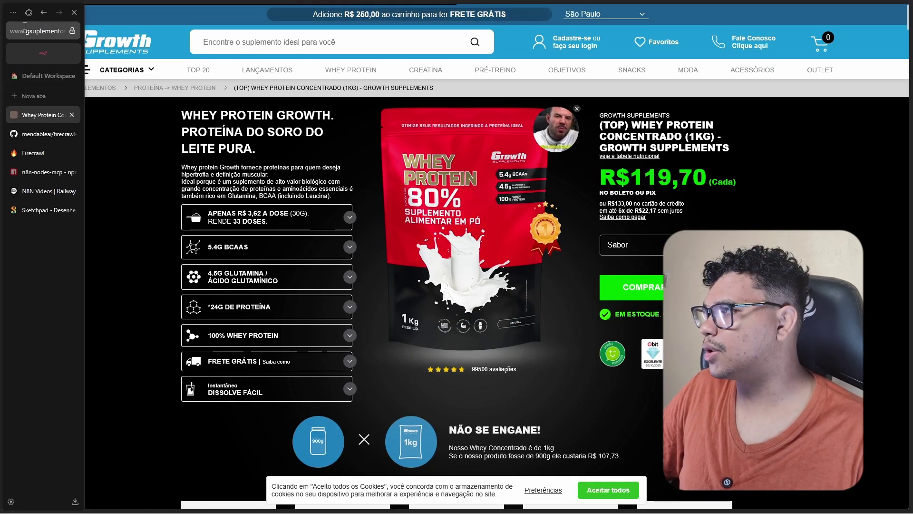
{"action": "left_click", "coordinate": [42, 31]}
{"action": "key", "text": "Escape"}
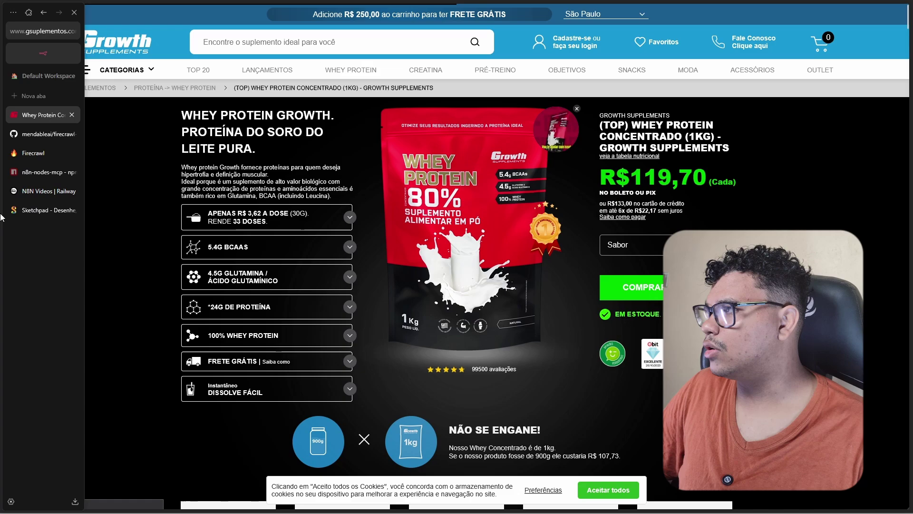
{"action": "left_click", "coordinate": [37, 53]}
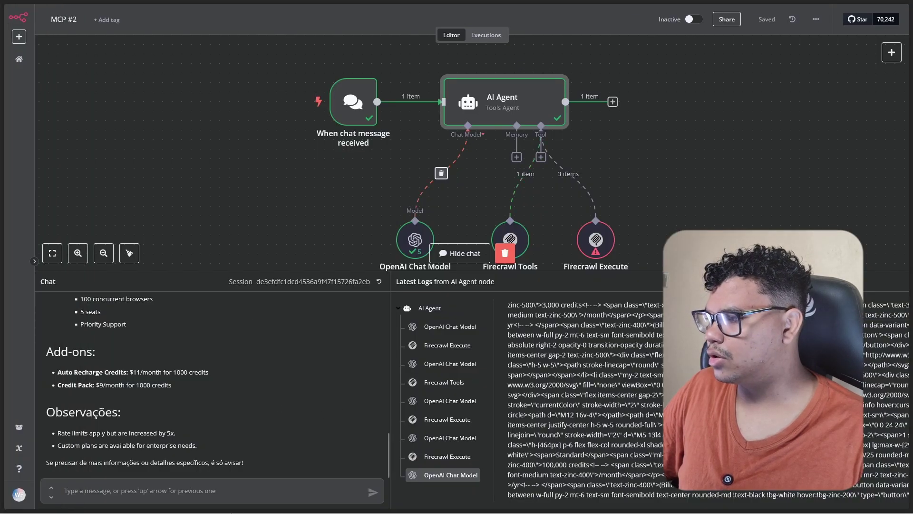
- Draft the chat message "Me me o preço e informações sobre o produto" followed by the copied gsuplementos.com.br whey protein URL
{"action": "left_click", "coordinate": [235, 484]}
{"action": "type", "text": "https://www.gsuplementos.com.br/whey-protein-concentrado-1kg-growth-supplements-p985936?gad_source=1&gclid=Cj0KCQjwhYS_BhD2ARIsAJTMMQZ_CXLId-TUkMWVHw1CAIl7qscmUNLELry26YLse-XNbNfy0exZNJsaAjRKEALw_wcB"}
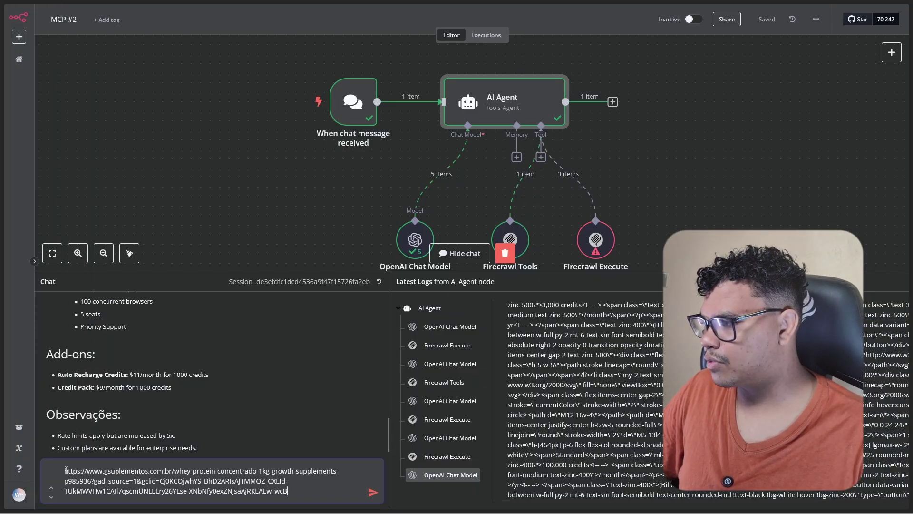
{"action": "key", "text": "ctrl+Home"}
{"action": "type", "text": "Me me o pre"}
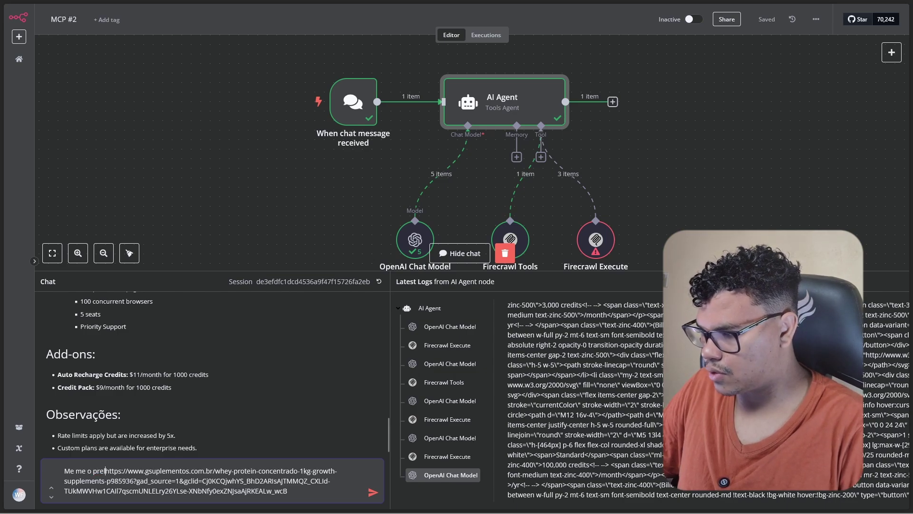
{"action": "type", "text": "ço e informa"}
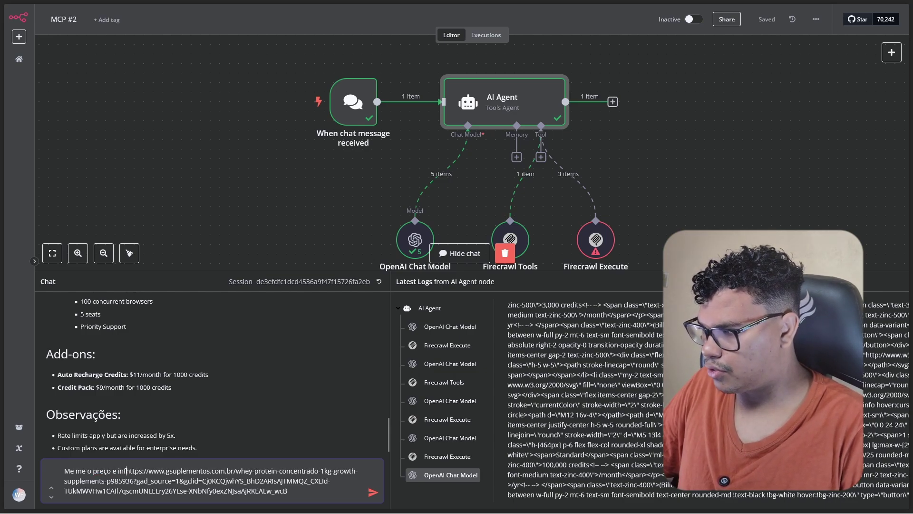
{"action": "type", "text": "ções sobb"}
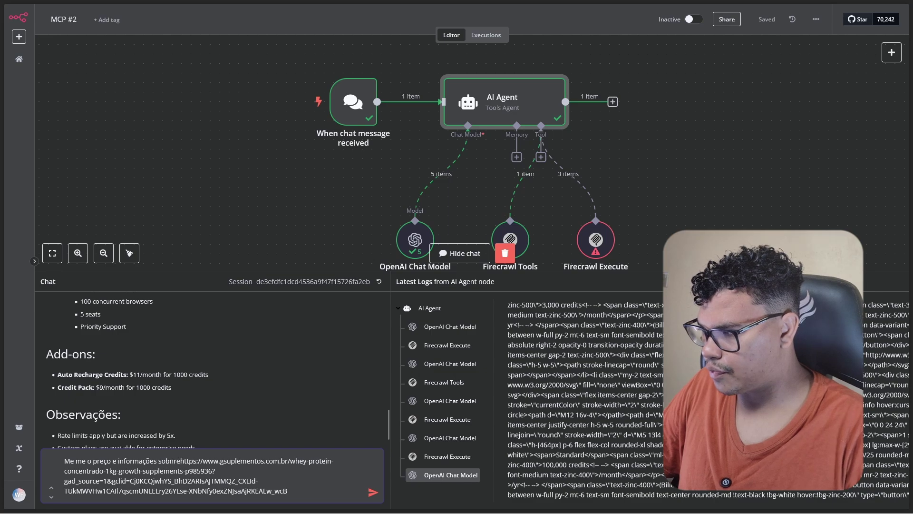
{"action": "key", "text": "BackSpace"}
{"action": "type", "text": "re o produto"}
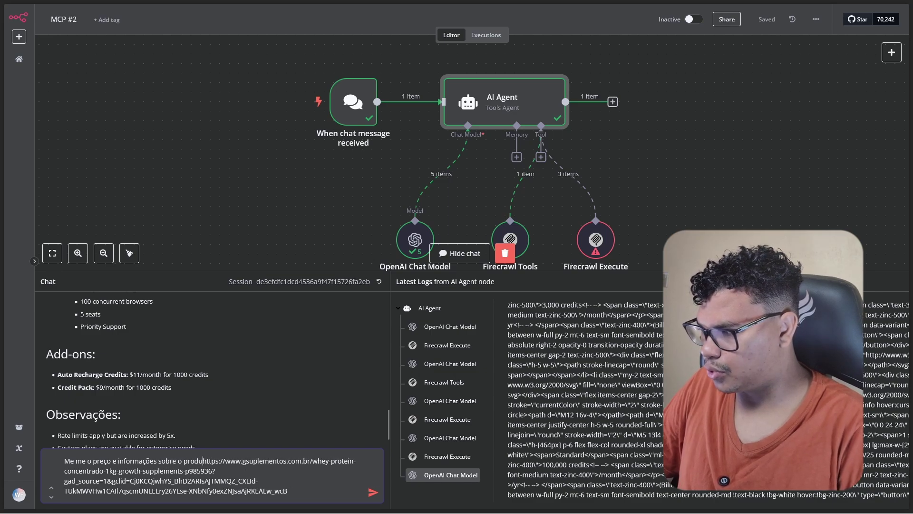
- Rewrite the AI Agent's System Message to list tools with "Firecrawl Tools" before running the best one for the situation with "Firecrawl Execute", and save the workflow
{"action": "double_click", "coordinate": [491, 109]}
{"action": "key", "text": "ctrl+a"}
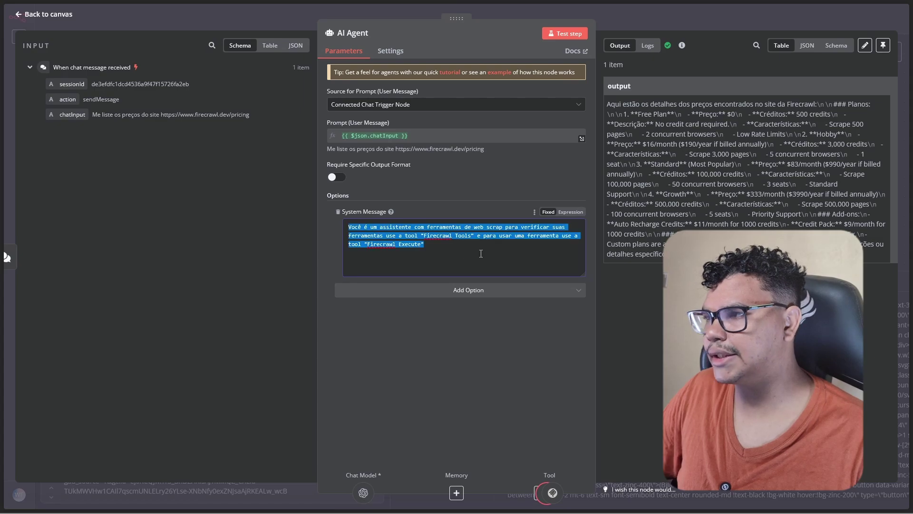
{"action": "type", "text": "Você é um assistente com ferramentas de web scrap para verificar suas ferramentas use a tool para saber quais ferramentas você tem \"Firecrawl Tools\" e depois use a ferramenta \"Firecrawl Execute\" para usar a melhor ferramenta para essa situação."}
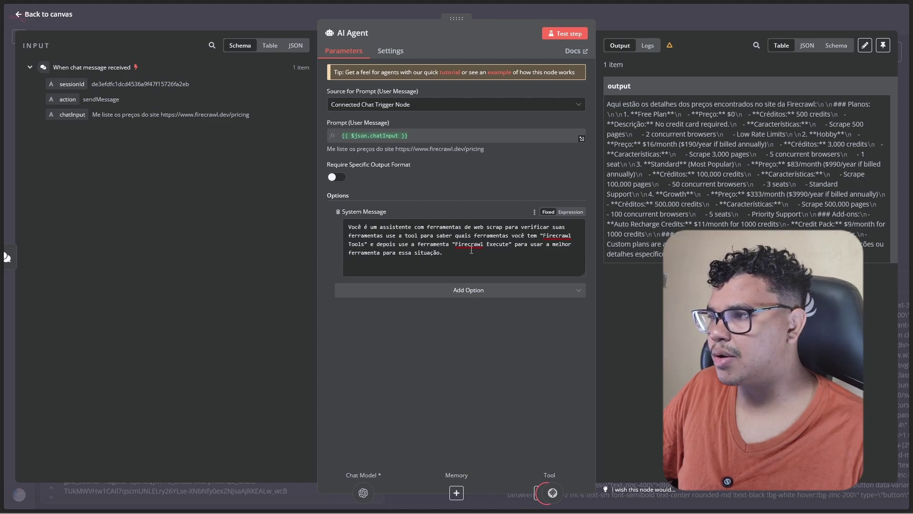
{"action": "key", "text": "Escape"}
{"action": "key", "text": "ctrl+s"}
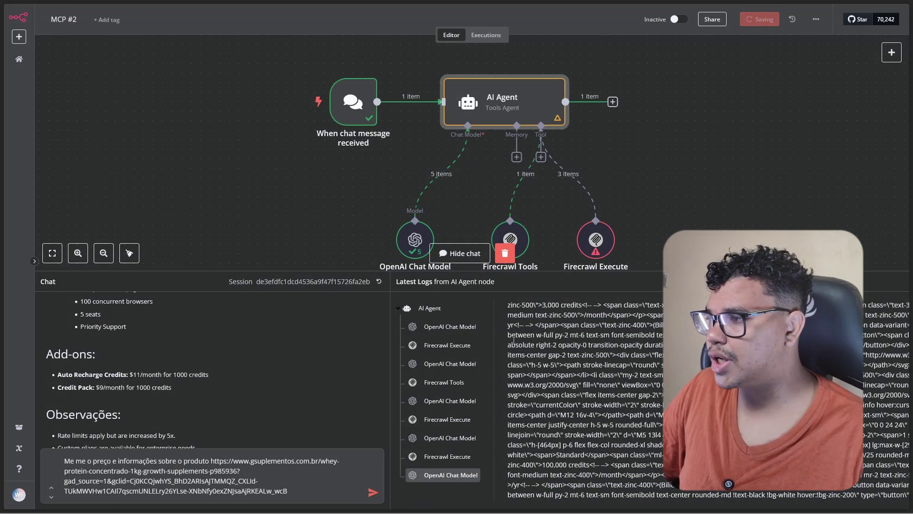
- Reset the chat session, shrink the chat panel slightly and send the drafted whey protein price question
{"action": "left_click", "coordinate": [380, 282]}
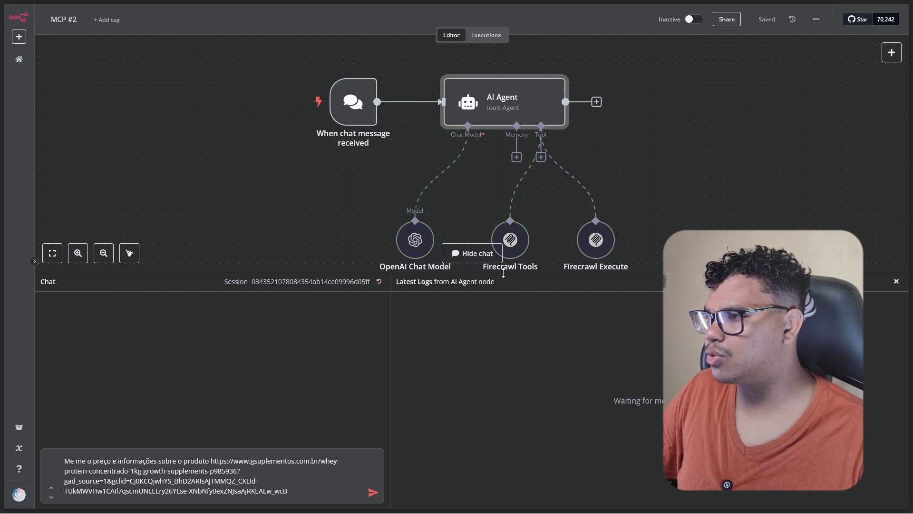
{"action": "left_click_drag", "start_coordinate": [503, 273], "coordinate": [497, 300]}
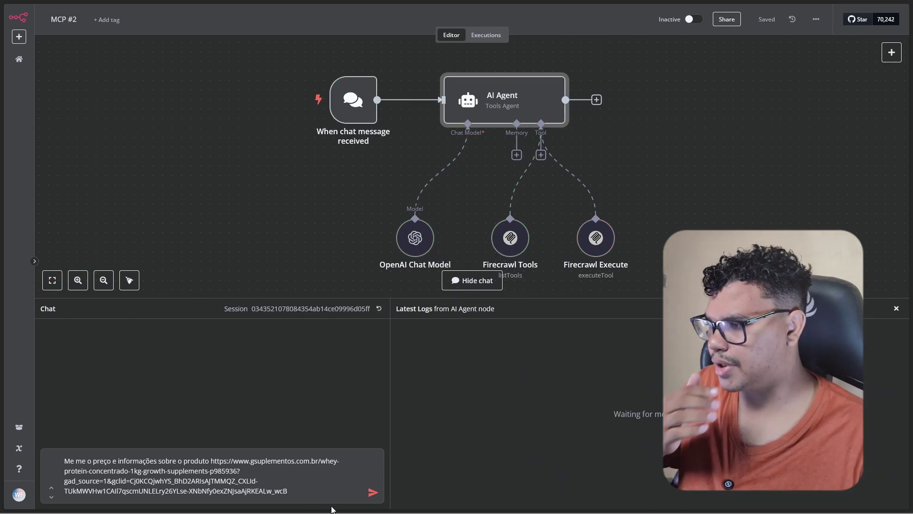
{"action": "left_click", "coordinate": [373, 492]}
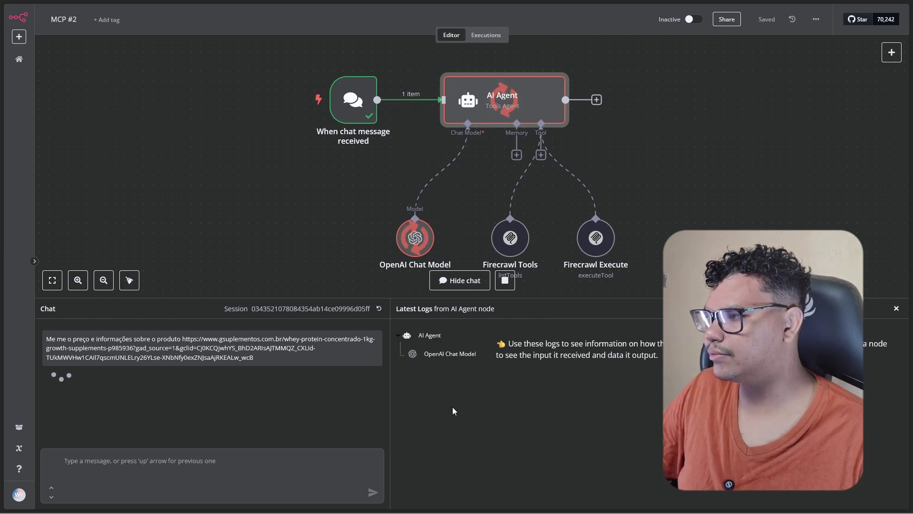
- Examine the Firecrawl Tools call's log, reading the listed tools and their schemas while the agent runs
{"action": "mouse_move", "coordinate": [520, 261]}
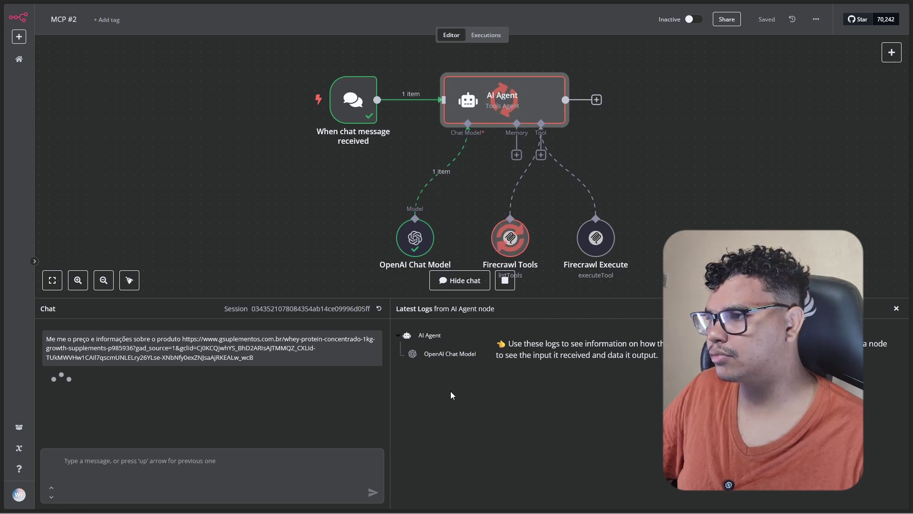
{"action": "left_click", "coordinate": [444, 372]}
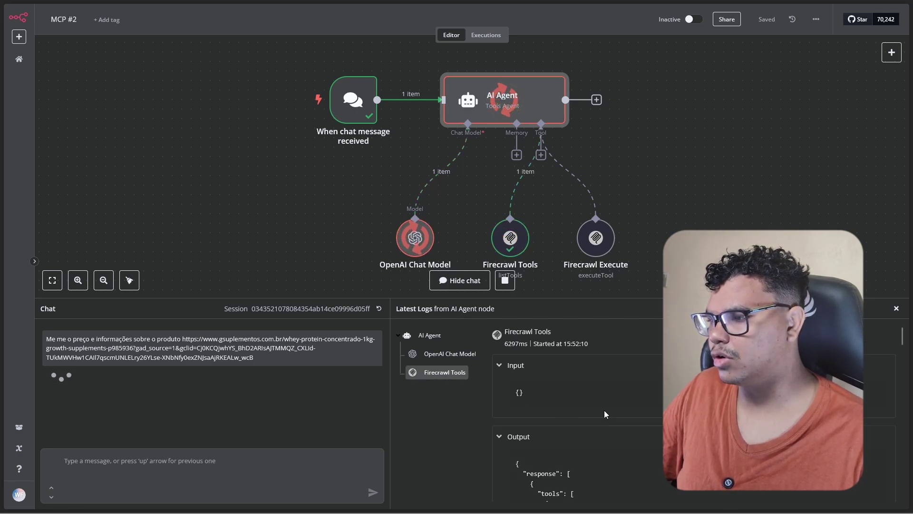
{"action": "scroll", "coordinate": [599, 412], "scroll_direction": "down", "scroll_amount": 10}
{"action": "scroll", "coordinate": [599, 412], "scroll_direction": "up", "scroll_amount": 2}
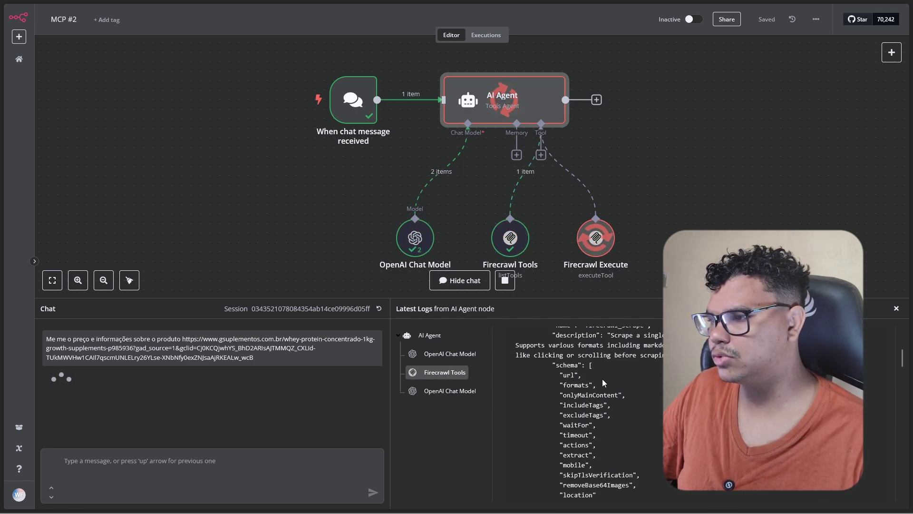
{"action": "scroll", "coordinate": [602, 383], "scroll_direction": "down", "scroll_amount": 5}
{"action": "scroll", "coordinate": [601, 410], "scroll_direction": "down", "scroll_amount": 4}
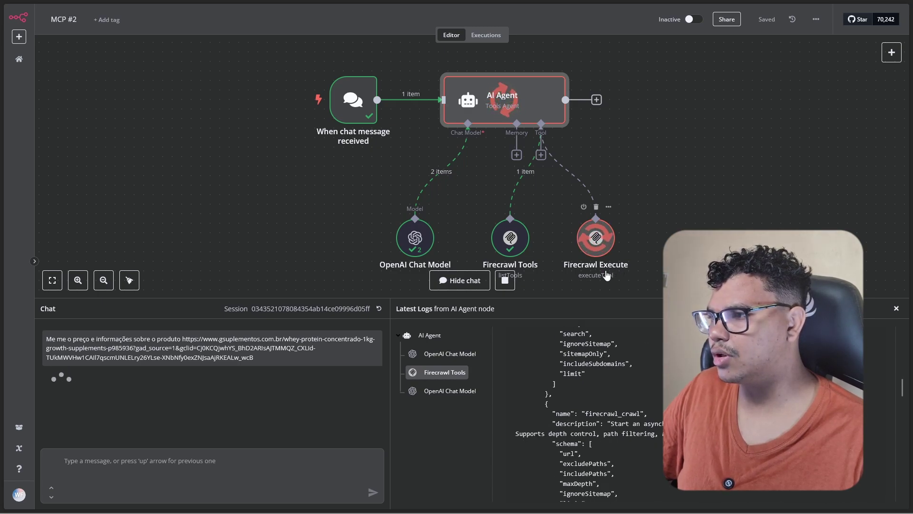
- Compare the input parameters and the output of the first Firecrawl Execute call in the logs
{"action": "left_click", "coordinate": [447, 409]}
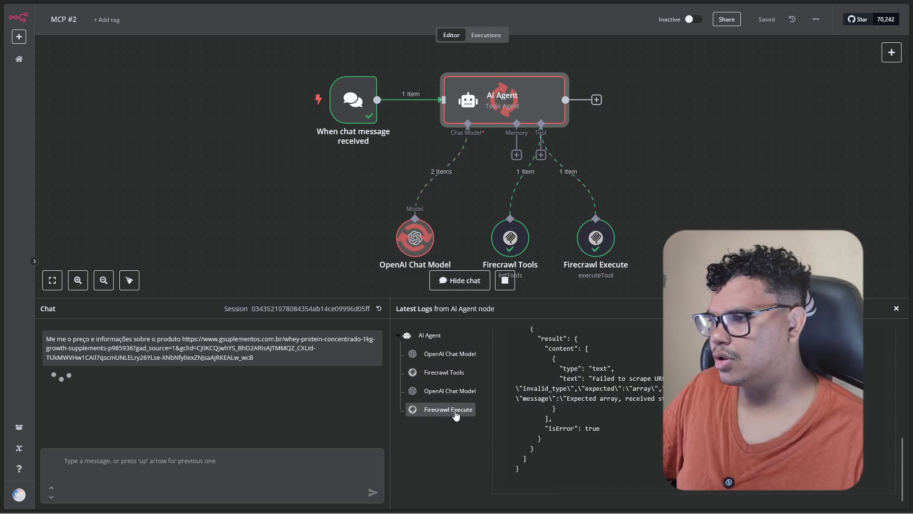
{"action": "scroll", "coordinate": [615, 399], "scroll_direction": "up", "scroll_amount": 5}
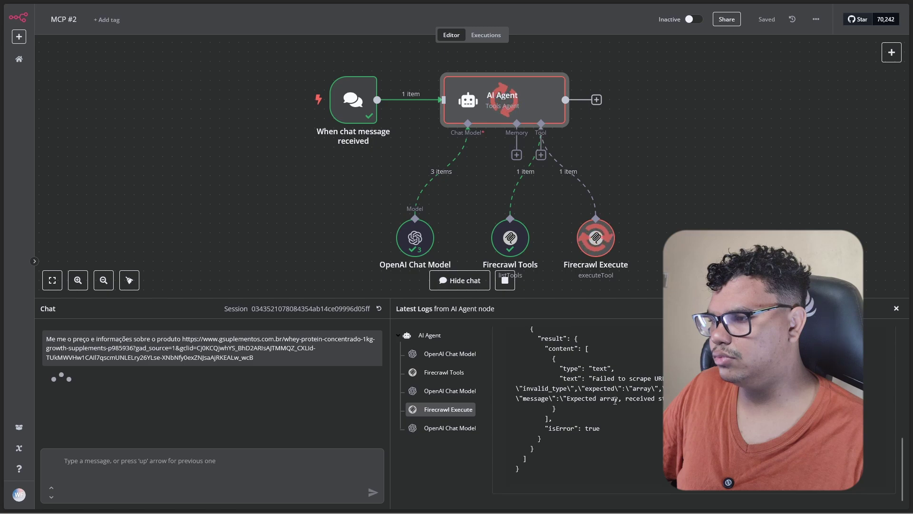
{"action": "scroll", "coordinate": [546, 398], "scroll_direction": "down", "scroll_amount": 5}
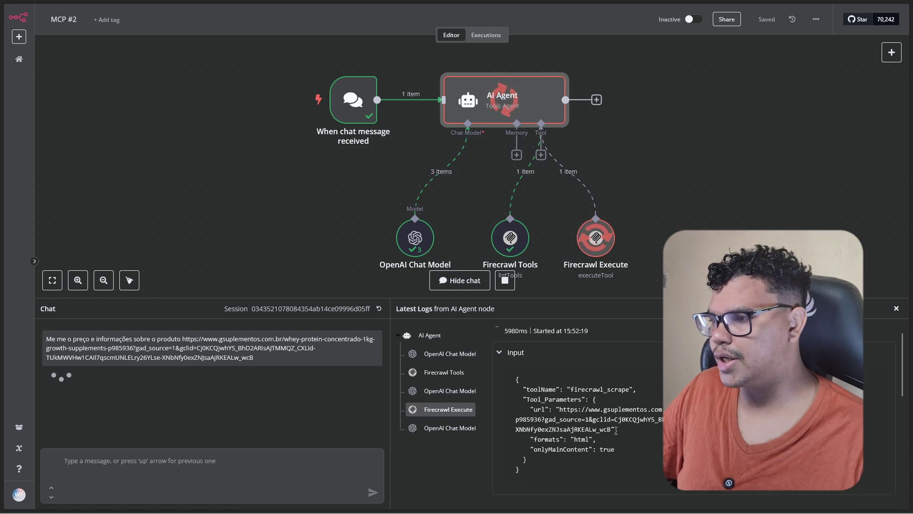
{"action": "scroll", "coordinate": [571, 409], "scroll_direction": "down", "scroll_amount": 2}
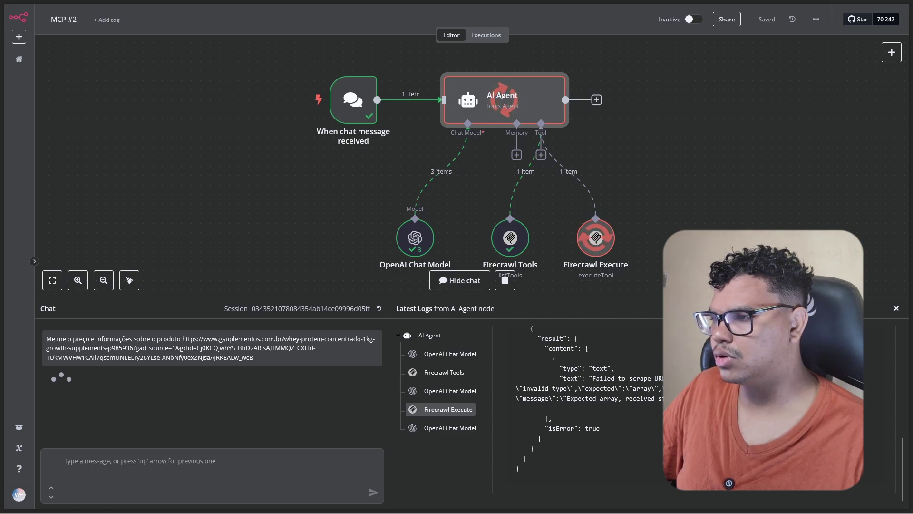
{"action": "scroll", "coordinate": [590, 466], "scroll_direction": "up", "scroll_amount": 5}
{"action": "scroll", "coordinate": [607, 452], "scroll_direction": "down", "scroll_amount": 5}
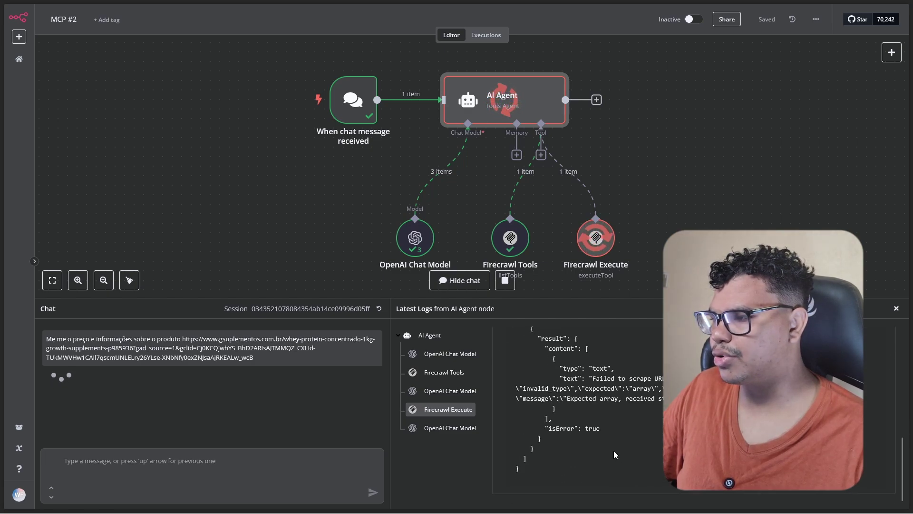
- Inspect the log of the OpenAI Chat Model call that follows the first Firecrawl Execute call
{"action": "left_click", "coordinate": [450, 427]}
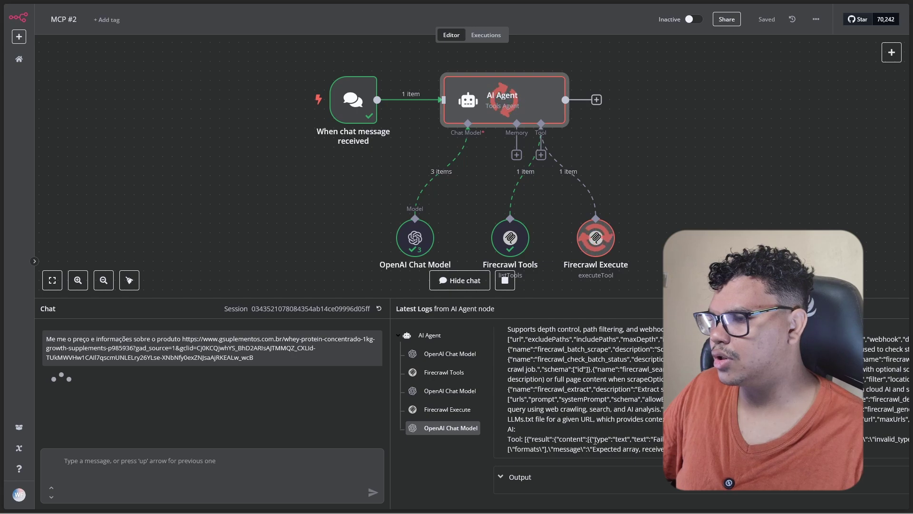
{"action": "scroll", "coordinate": [653, 444], "scroll_direction": "up", "scroll_amount": 5}
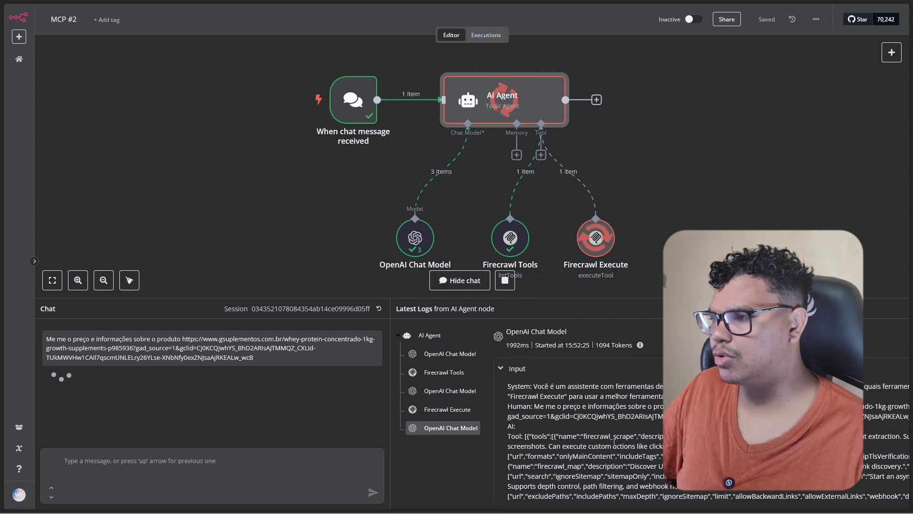
{"action": "scroll", "coordinate": [617, 434], "scroll_direction": "down", "scroll_amount": 5}
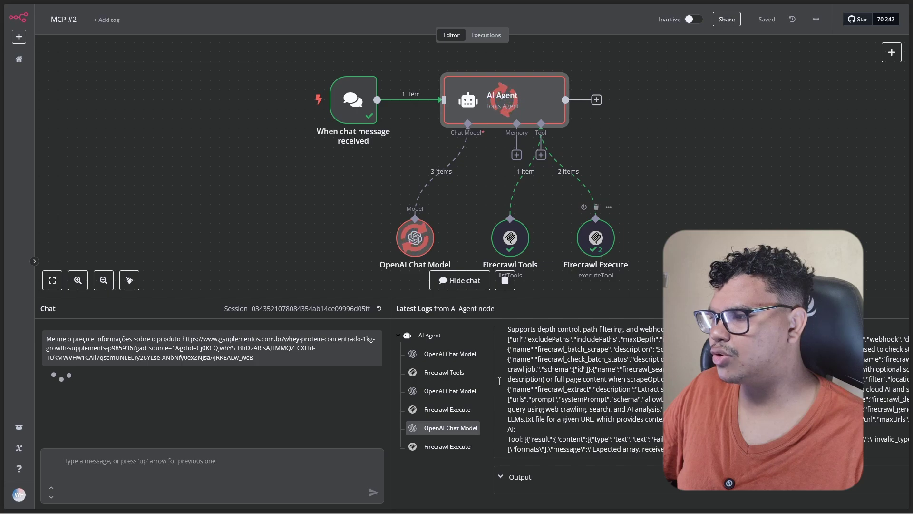
- Examine the second Firecrawl Execute call's input formats and scroll through its scrape output
{"action": "left_click", "coordinate": [445, 447]}
{"action": "scroll", "coordinate": [629, 450], "scroll_direction": "up", "scroll_amount": 5}
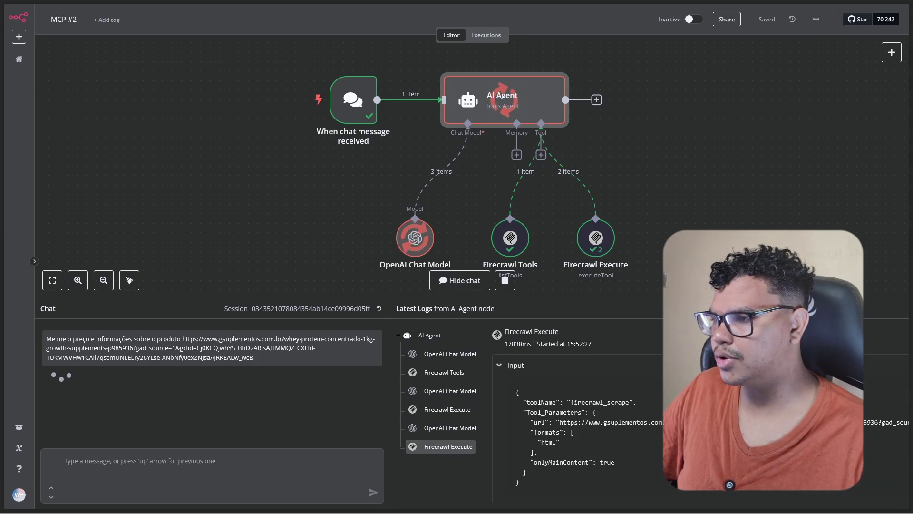
{"action": "scroll", "coordinate": [653, 402], "scroll_direction": "down", "scroll_amount": 3}
{"action": "scroll", "coordinate": [652, 403], "scroll_direction": "up", "scroll_amount": 2}
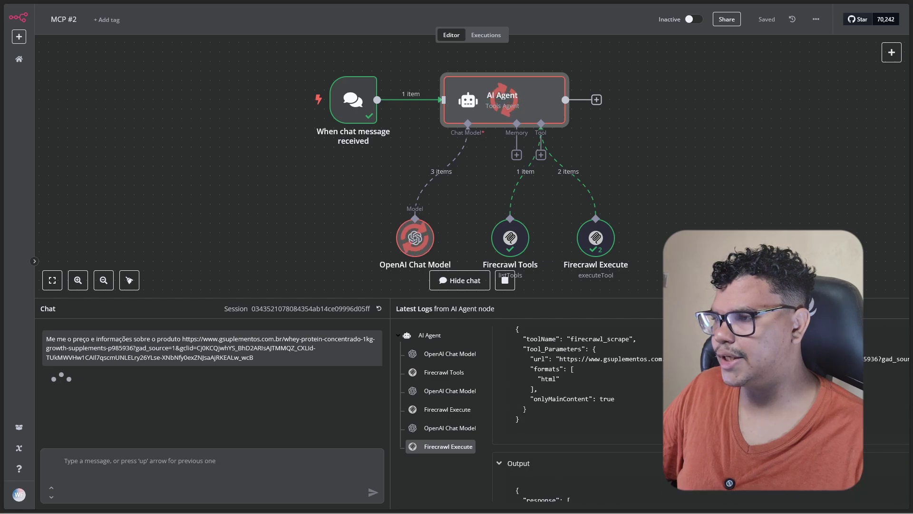
{"action": "scroll", "coordinate": [653, 402], "scroll_direction": "down", "scroll_amount": 3}
{"action": "scroll", "coordinate": [642, 390], "scroll_direction": "down", "scroll_amount": 10}
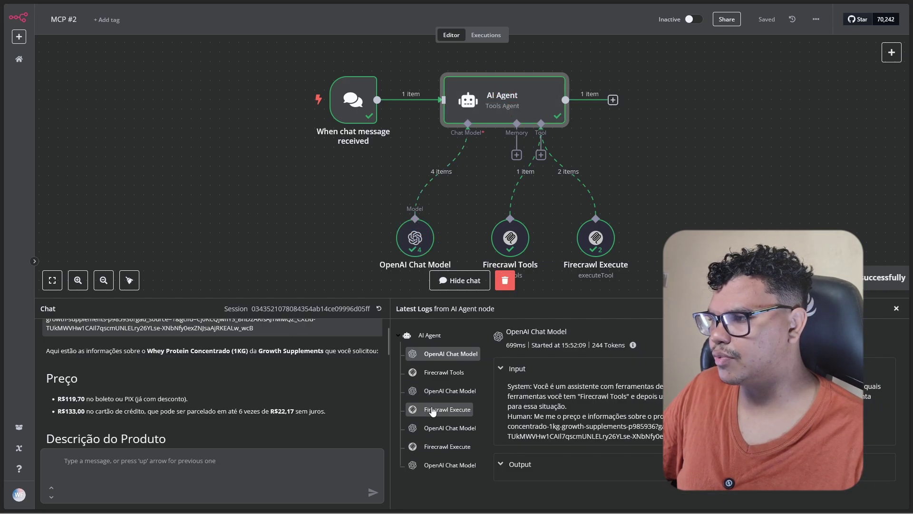
- Read the chat answer's price and product description for the whey protein
{"action": "scroll", "coordinate": [242, 432], "scroll_direction": "down", "scroll_amount": 1}
{"action": "scroll", "coordinate": [239, 427], "scroll_direction": "down", "scroll_amount": 4}
{"action": "scroll", "coordinate": [190, 413], "scroll_direction": "up", "scroll_amount": 5}
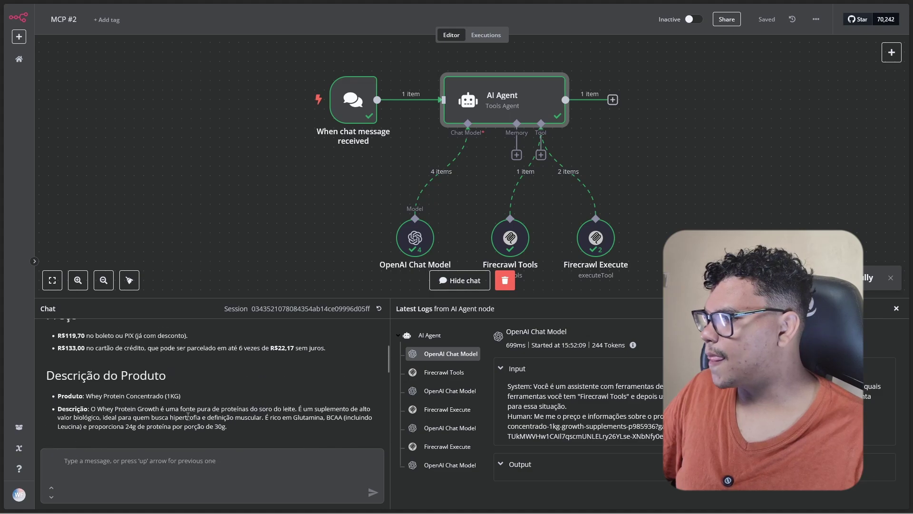
- Read the chat answer on the whey protein from its price through ingredients and storage to the closing line
{"action": "scroll", "coordinate": [82, 391], "scroll_direction": "up", "scroll_amount": 2}
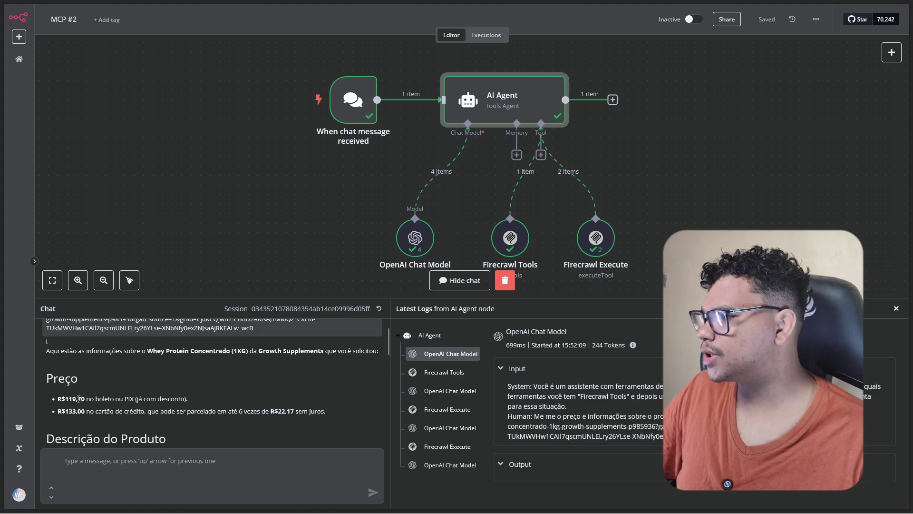
{"action": "scroll", "coordinate": [131, 408], "scroll_direction": "down", "scroll_amount": 3}
{"action": "scroll", "coordinate": [128, 405], "scroll_direction": "up", "scroll_amount": 4}
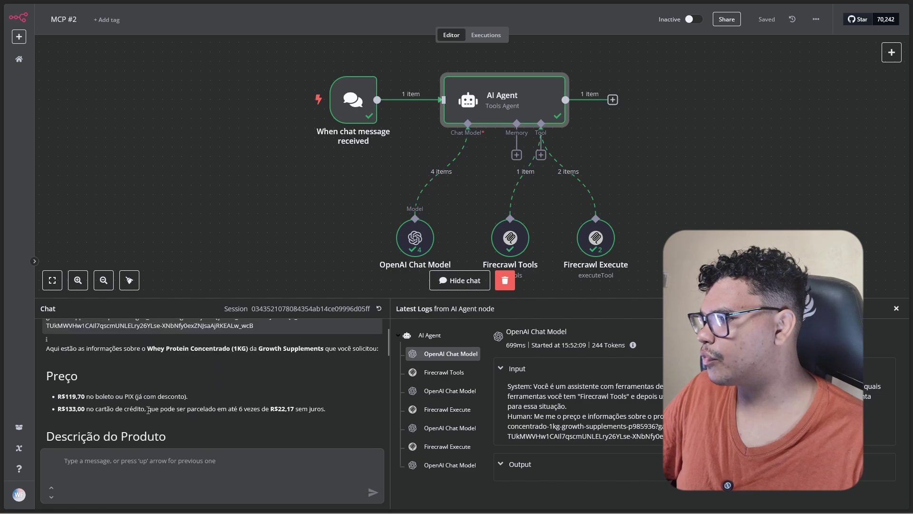
{"action": "scroll", "coordinate": [232, 401], "scroll_direction": "down", "scroll_amount": 8}
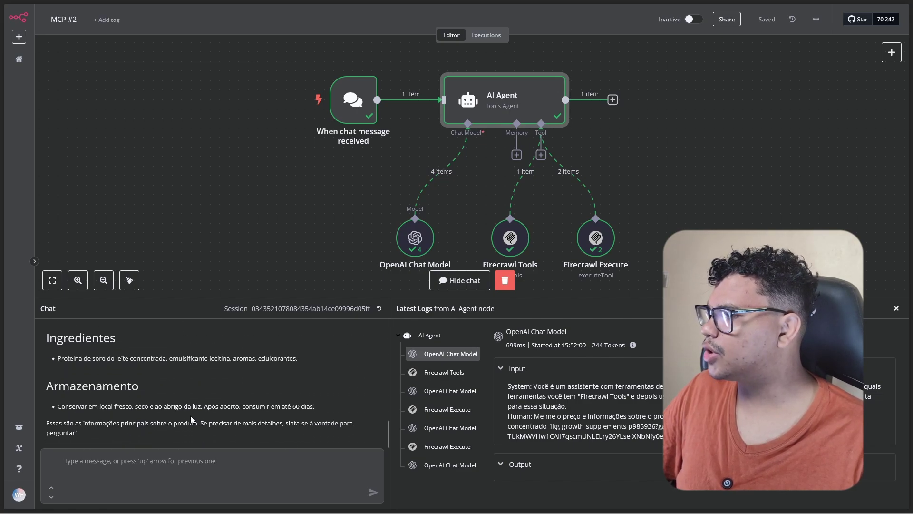
{"action": "scroll", "coordinate": [191, 419], "scroll_direction": "up", "scroll_amount": 3}
{"action": "scroll", "coordinate": [247, 422], "scroll_direction": "down", "scroll_amount": 3}
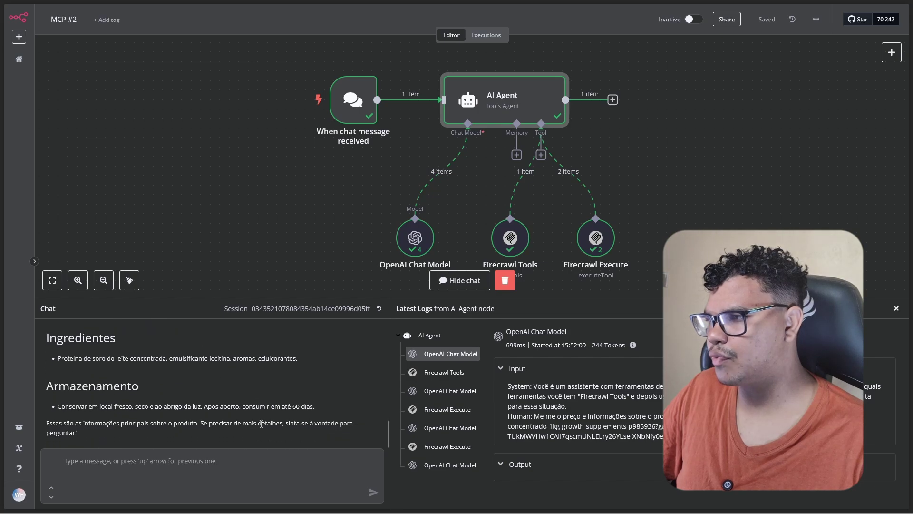
- Examine the tool names, descriptions and schemas returned by the Firecrawl Tools call in the logs
{"action": "left_click", "coordinate": [441, 373]}
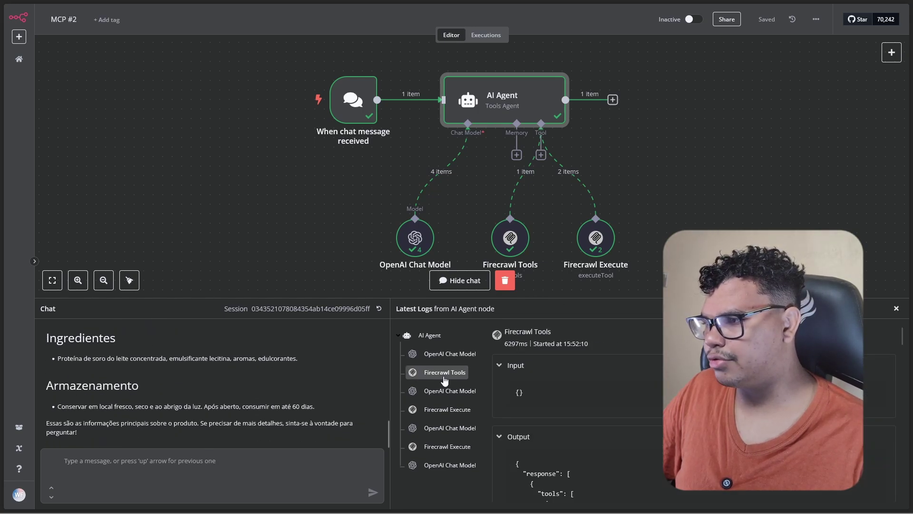
{"action": "scroll", "coordinate": [584, 434], "scroll_direction": "down", "scroll_amount": 5}
{"action": "scroll", "coordinate": [584, 434], "scroll_direction": "down", "scroll_amount": 5}
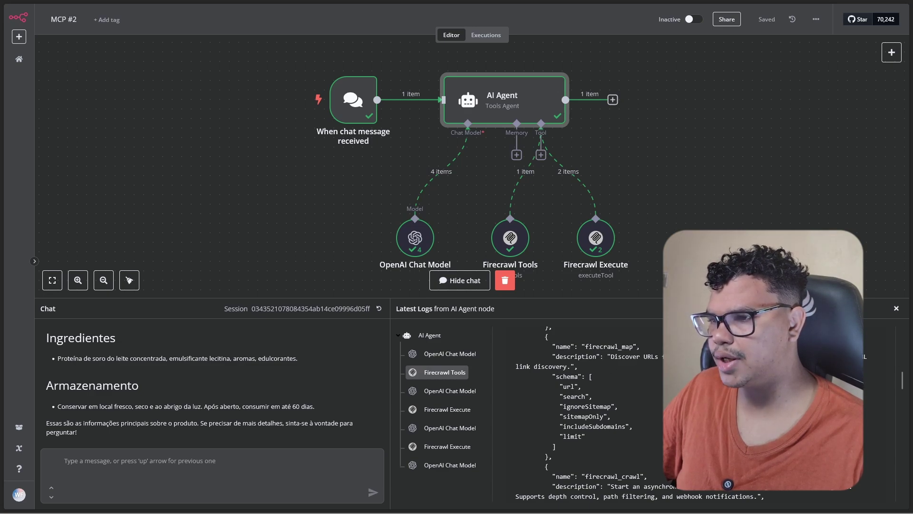
{"action": "scroll", "coordinate": [728, 486], "scroll_direction": "down", "scroll_amount": 10}
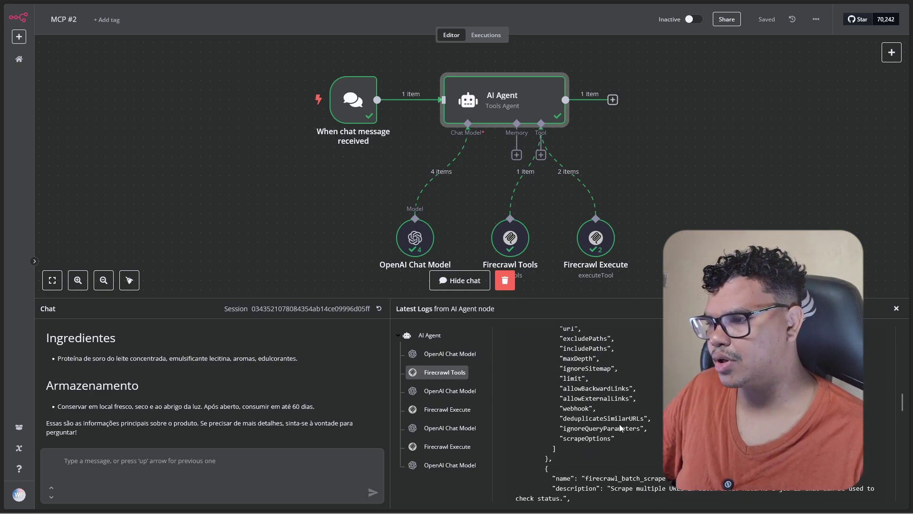
{"action": "scroll", "coordinate": [632, 415], "scroll_direction": "down", "scroll_amount": 5}
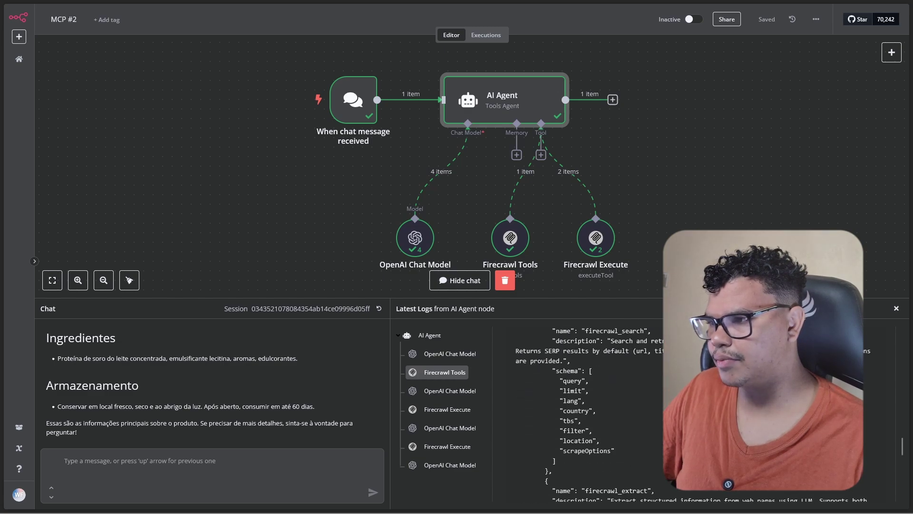
- Send the chat message "Pesquise para mim quem é Lucas Montano do canal Lucas Montano"
{"action": "left_click", "coordinate": [204, 467]}
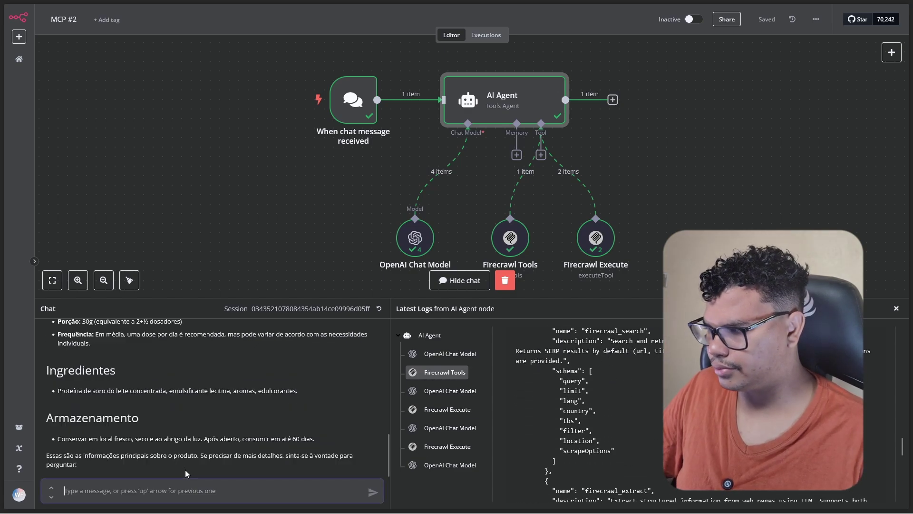
{"action": "type", "text": "P"}
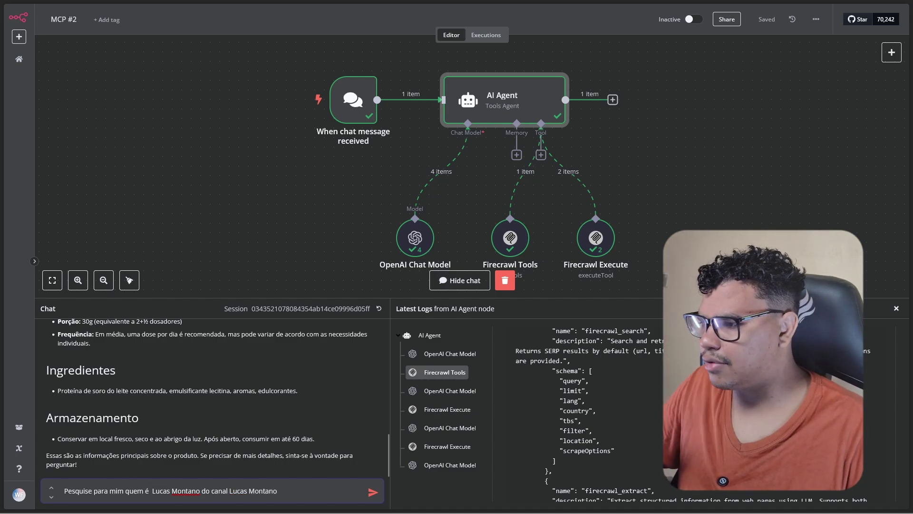
{"action": "left_click", "coordinate": [373, 495]}
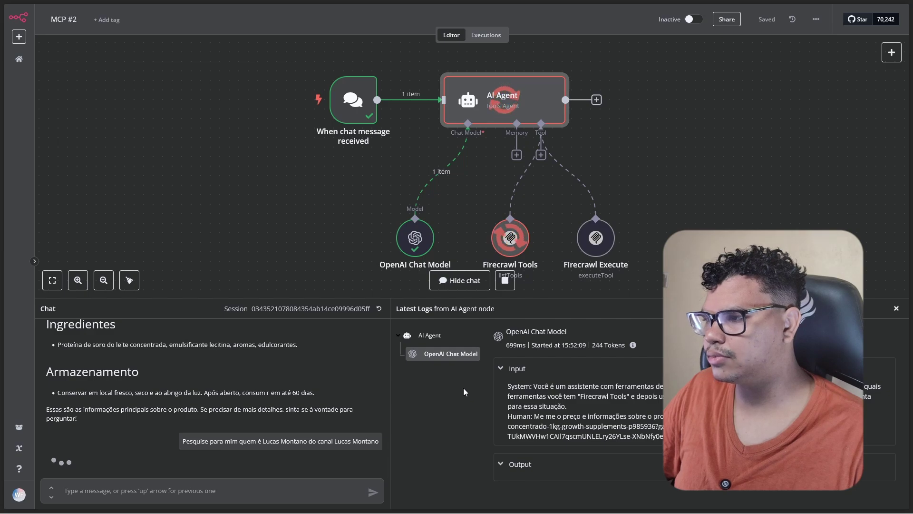
- Inspect the new run's Firecrawl Tools log and the OpenAI Chat Model call that follows it
{"action": "left_click", "coordinate": [454, 374]}
{"action": "scroll", "coordinate": [619, 428], "scroll_direction": "down", "scroll_amount": 3}
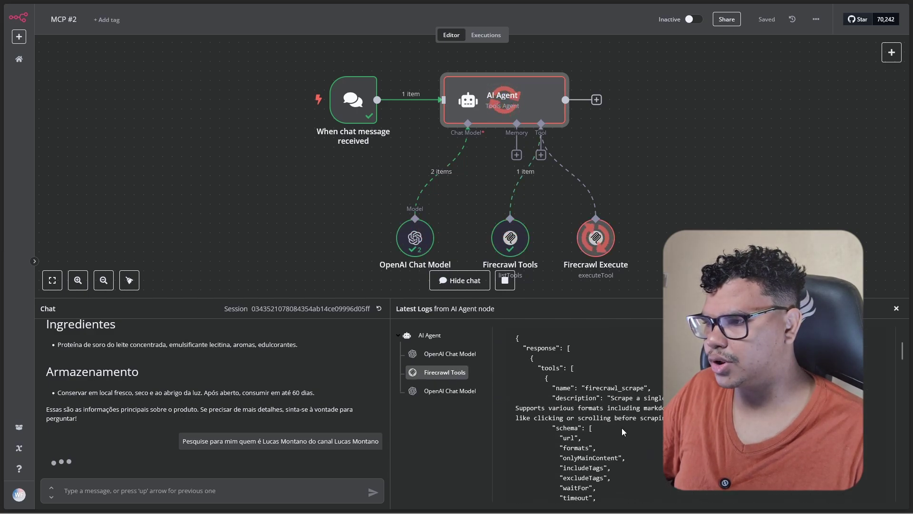
{"action": "left_click", "coordinate": [443, 396]}
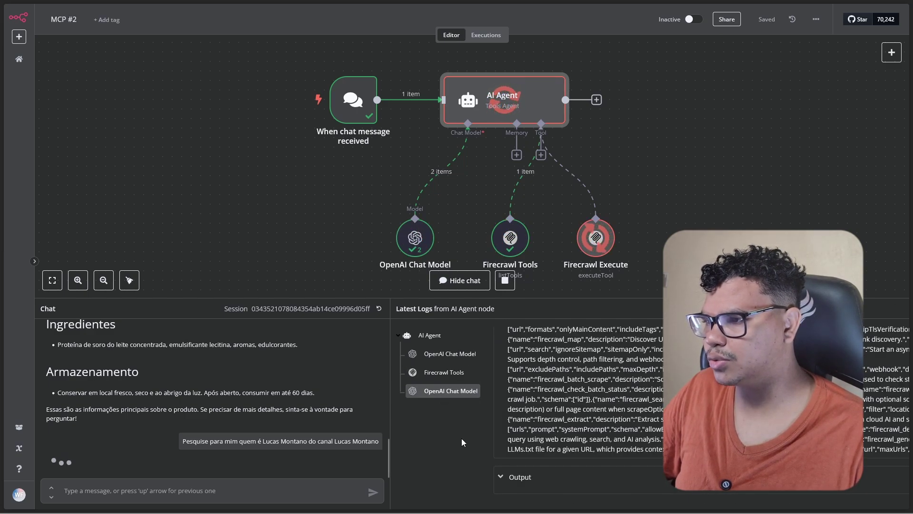
{"action": "scroll", "coordinate": [619, 419], "scroll_direction": "up", "scroll_amount": 5}
{"action": "scroll", "coordinate": [550, 428], "scroll_direction": "down", "scroll_amount": 3}
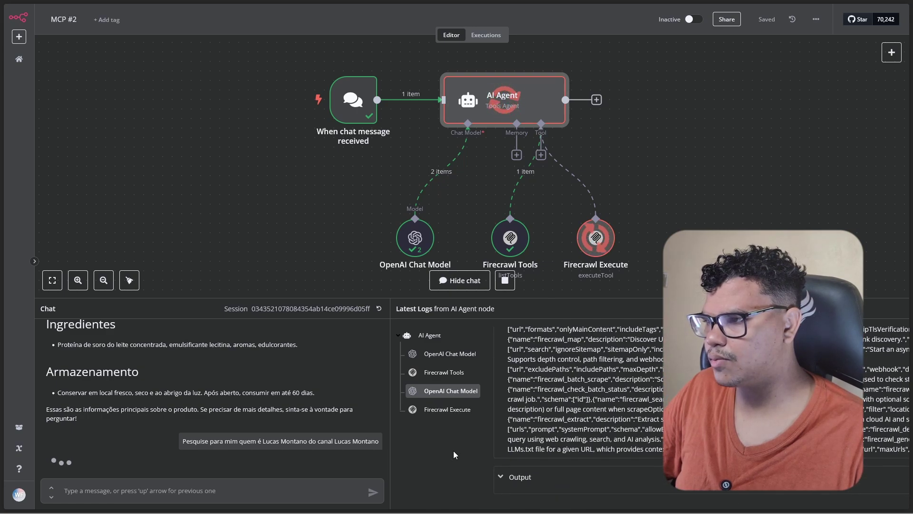
- Check the Firecrawl Execute call's output and input tool name, and read the chat answer about the channel's creator
{"action": "left_click", "coordinate": [453, 410]}
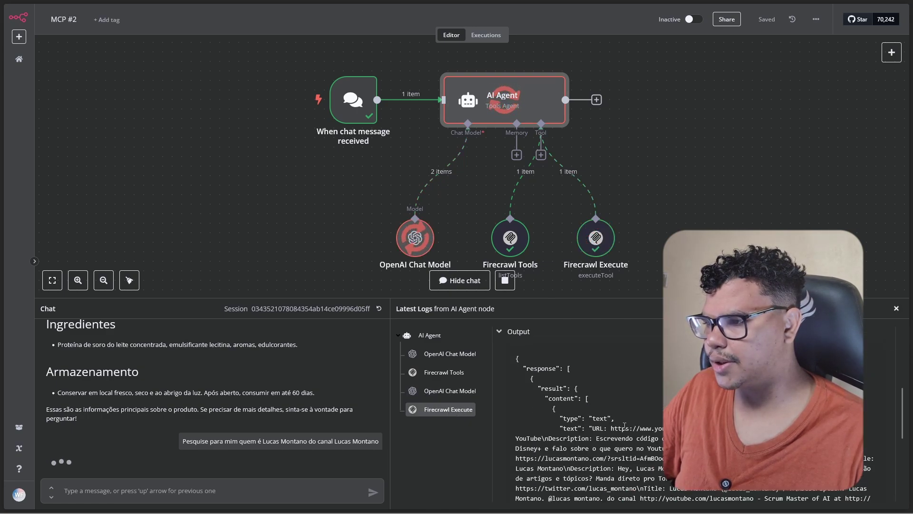
{"action": "scroll", "coordinate": [590, 427], "scroll_direction": "up", "scroll_amount": 3}
{"action": "scroll", "coordinate": [590, 427], "scroll_direction": "up", "scroll_amount": 1}
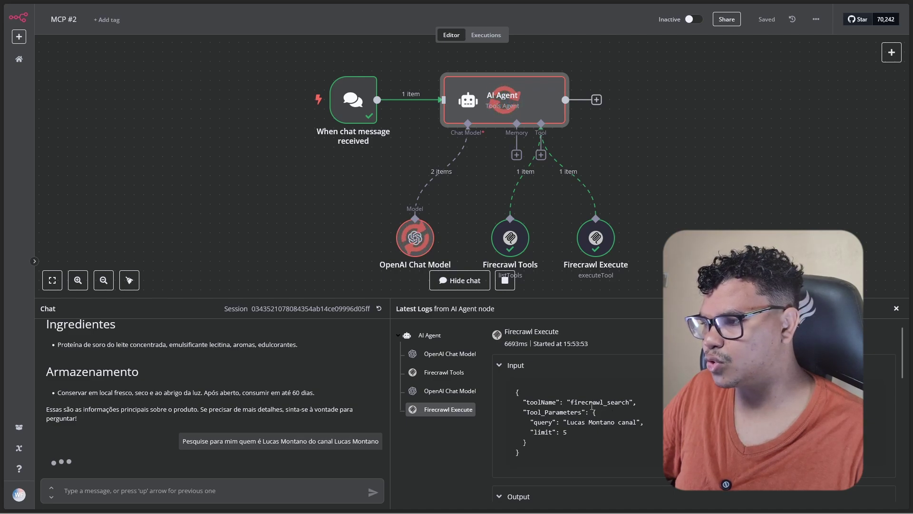
{"action": "double_click", "coordinate": [620, 403]}
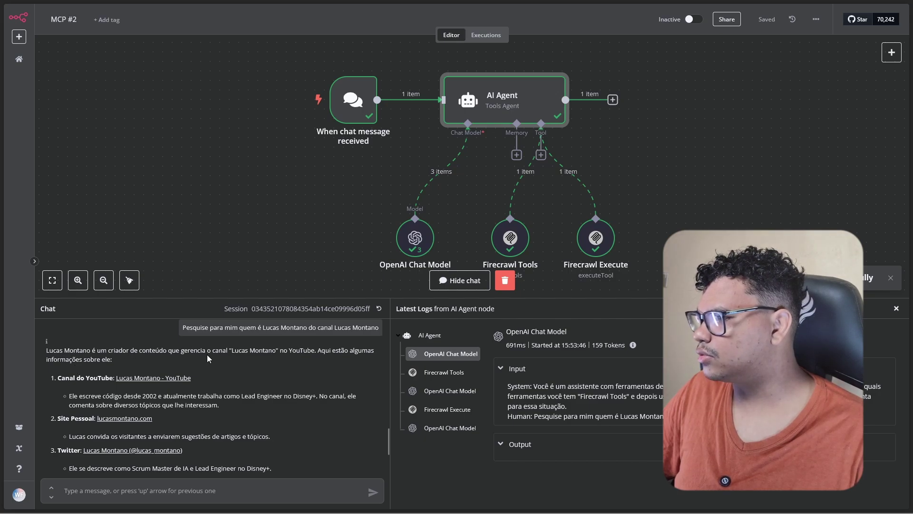
{"action": "scroll", "coordinate": [280, 364], "scroll_direction": "down", "scroll_amount": 3}
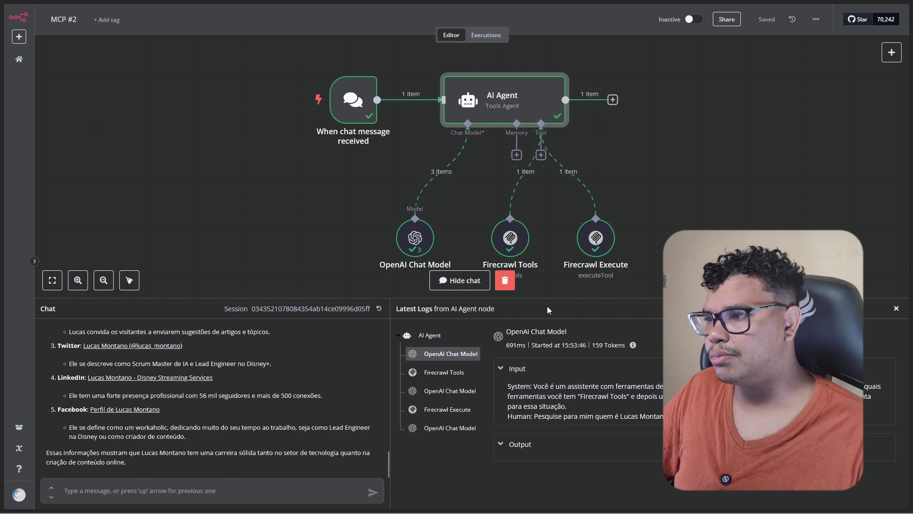
- Adjust the height of the chat and logs area and shift the OpenAI Chat Model node slightly left on the canvas
{"action": "left_click_drag", "start_coordinate": [561, 299], "coordinate": [560, 358]}
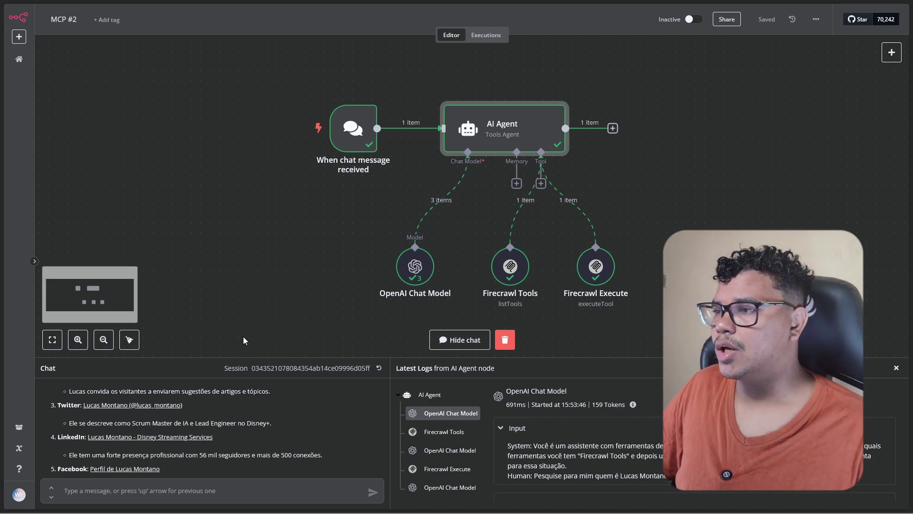
{"action": "mouse_move", "coordinate": [410, 276]}
{"action": "left_mouse_down"}
{"action": "mouse_move", "coordinate": [401, 285]}
{"action": "mouse_move", "coordinate": [402, 276]}
{"action": "left_mouse_up"}
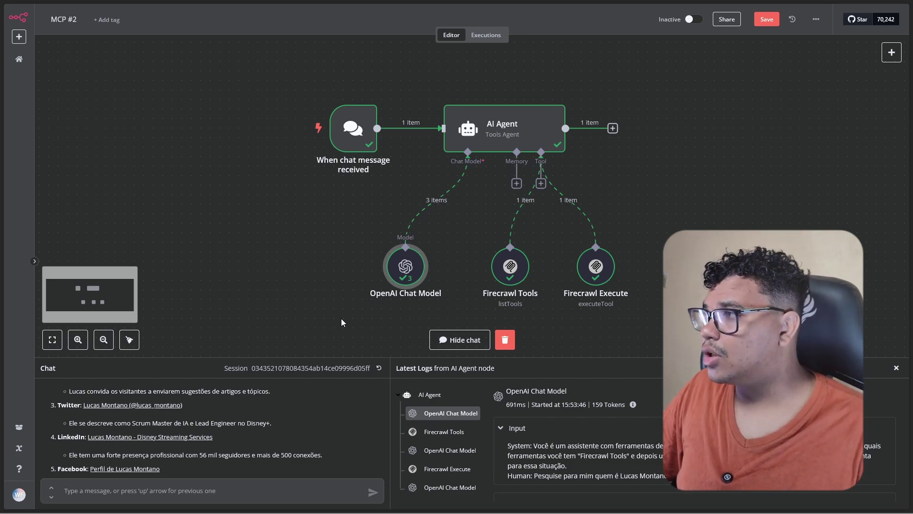
{"action": "left_click_drag", "start_coordinate": [318, 356], "coordinate": [320, 336]}
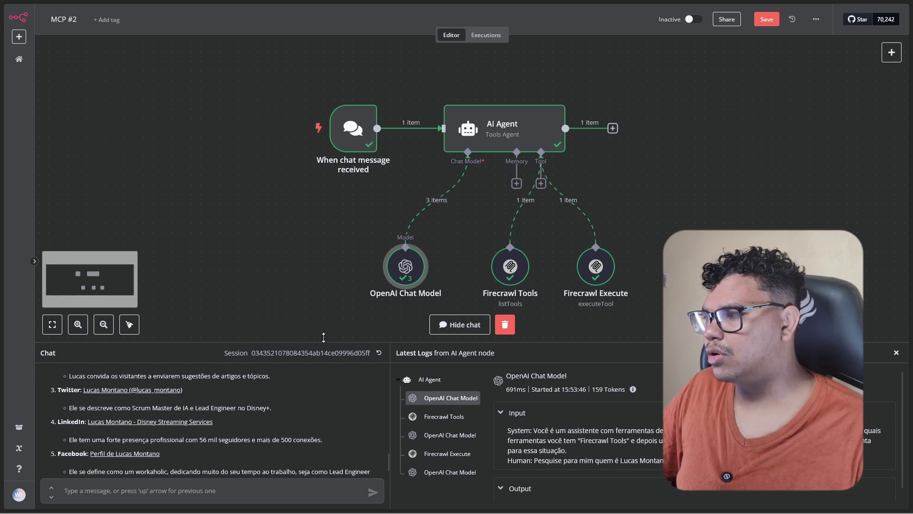
- Review the whey protein answer and the channel creator answer again in the chat history
{"action": "scroll", "coordinate": [318, 426], "scroll_direction": "down", "scroll_amount": 10}
{"action": "scroll", "coordinate": [317, 427], "scroll_direction": "up", "scroll_amount": 5}
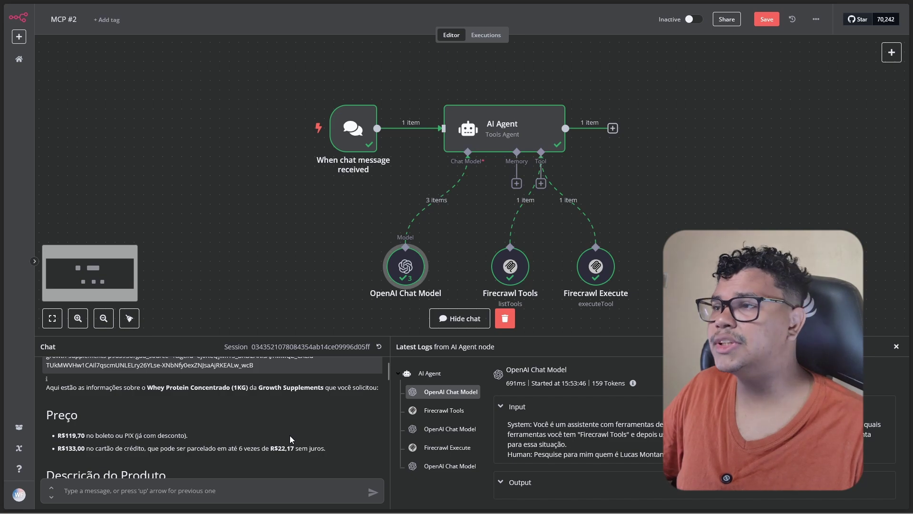
{"action": "scroll", "coordinate": [275, 420], "scroll_direction": "down", "scroll_amount": 5}
{"action": "scroll", "coordinate": [302, 423], "scroll_direction": "down", "scroll_amount": 10}
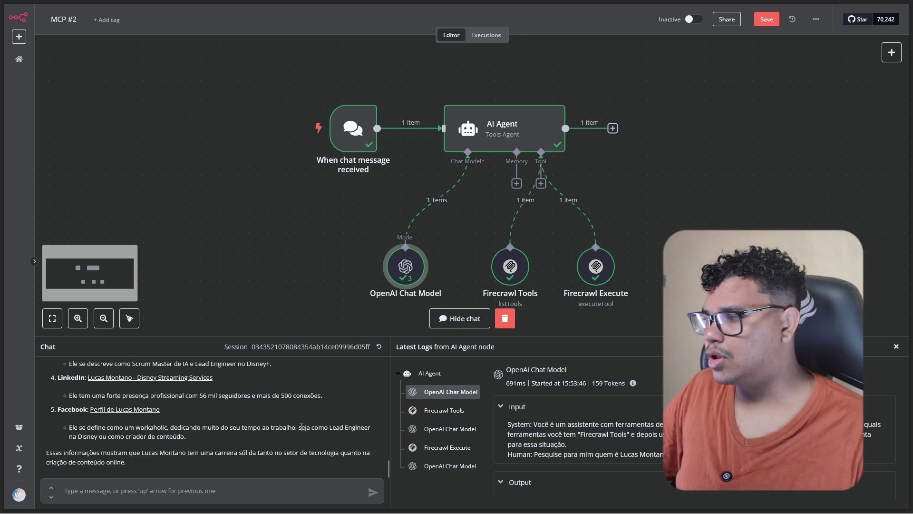